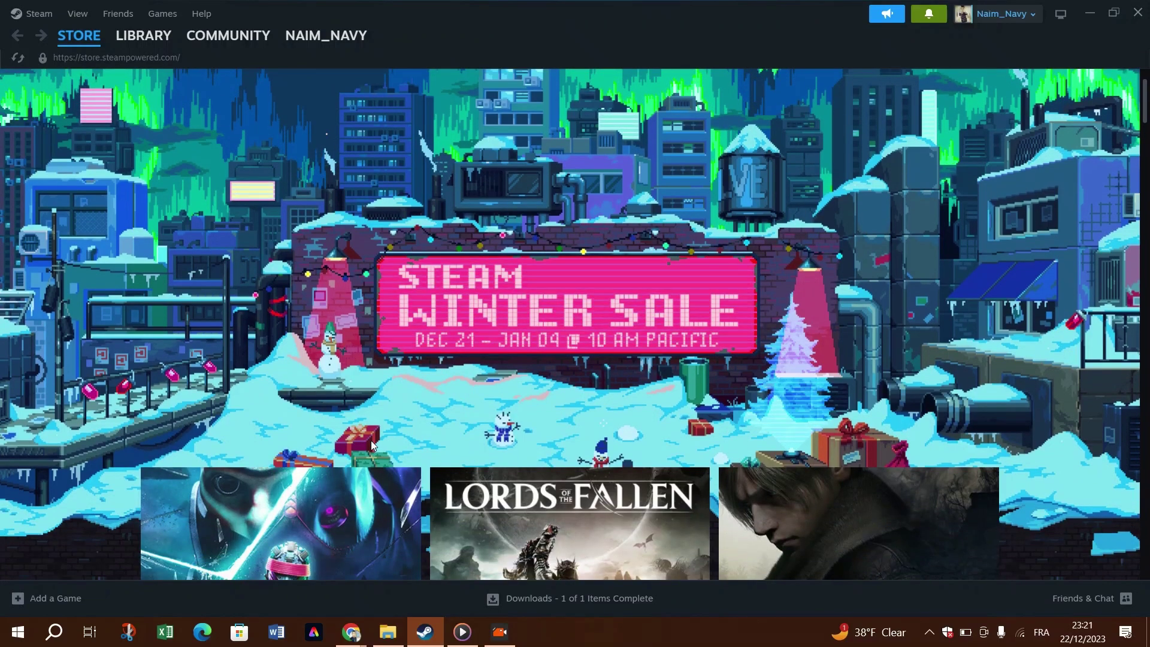
Scroll the store front, then switch to the Library home listing all 12 owned games.
scroll(371, 441, "down", 3)
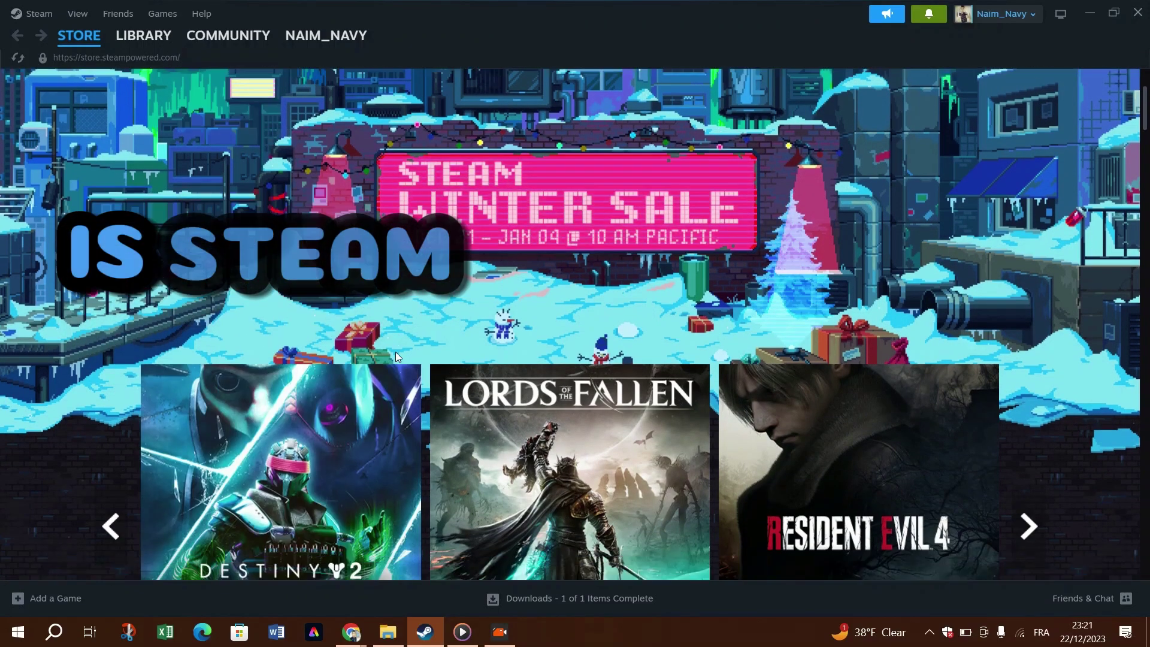
scroll(396, 352, "down", 1)
mouse_move(155, 39)
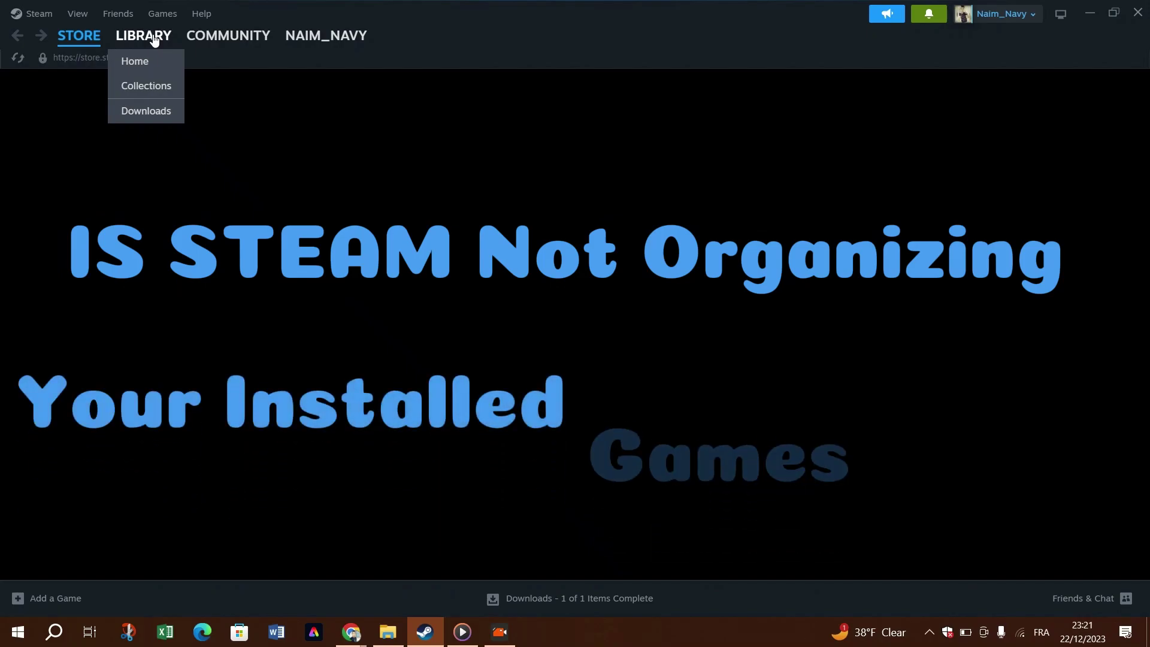
left_click(143, 36)
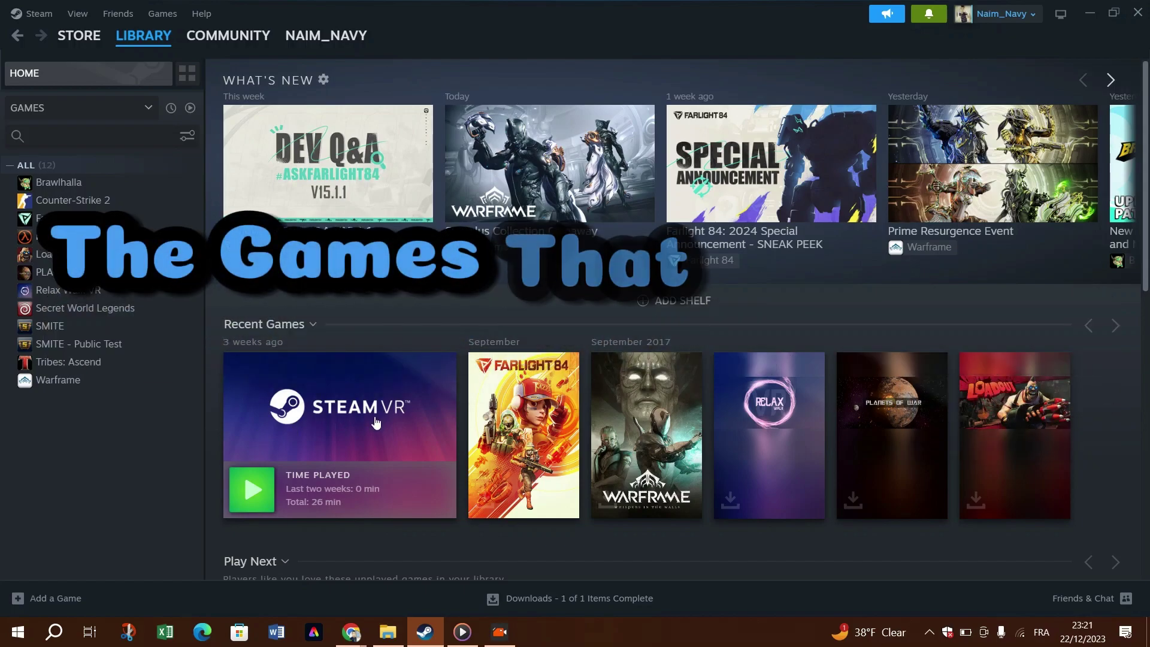
scroll(244, 324, "down", 3)
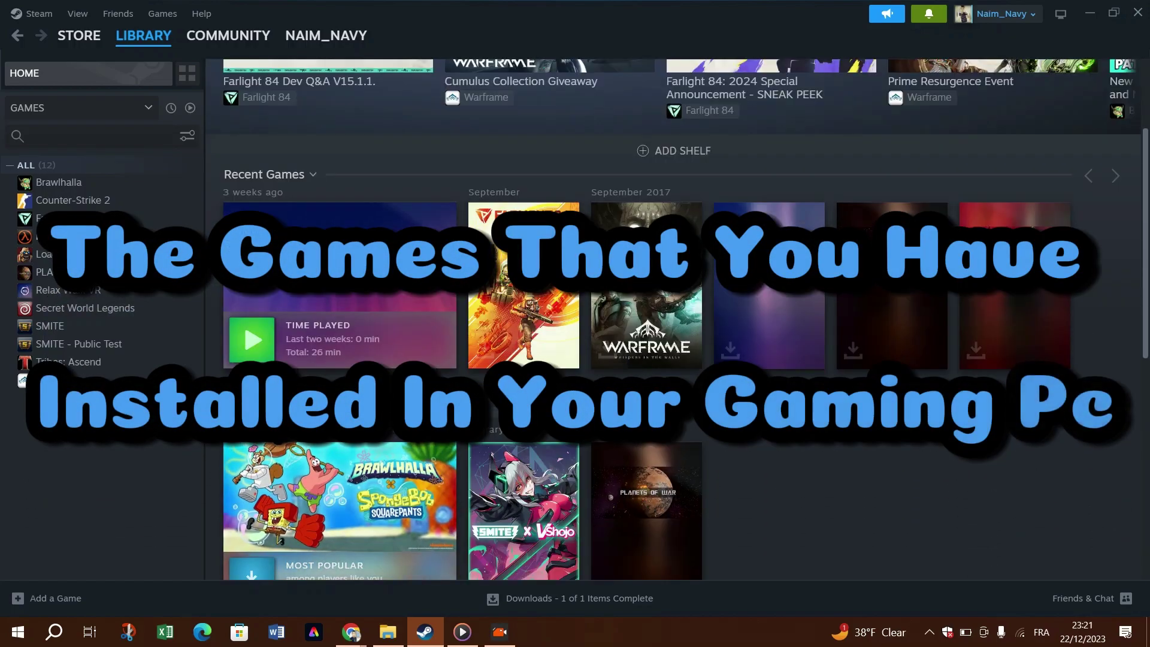
scroll(445, 421, "up", 3)
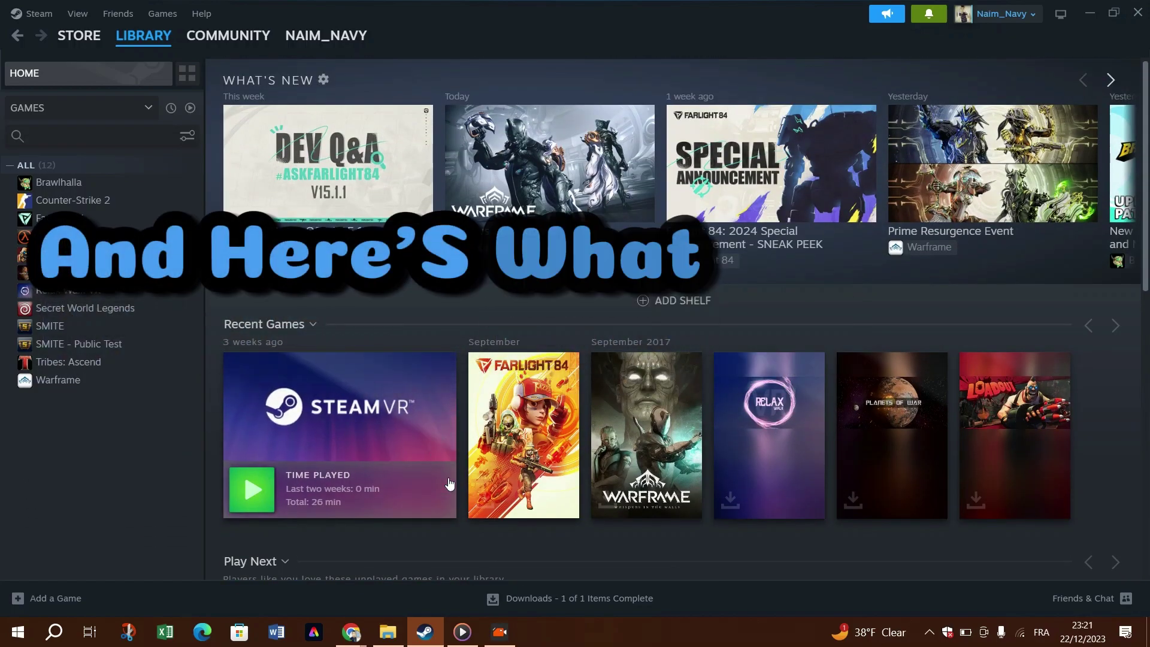
mouse_move(422, 640)
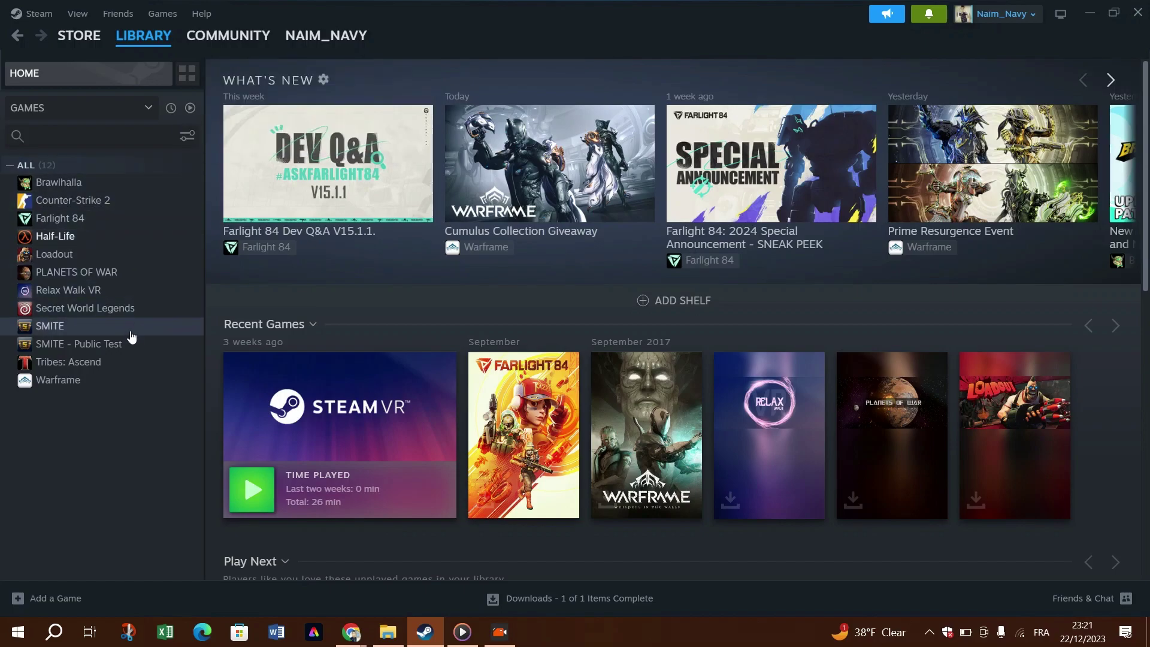
right_click(62, 332)
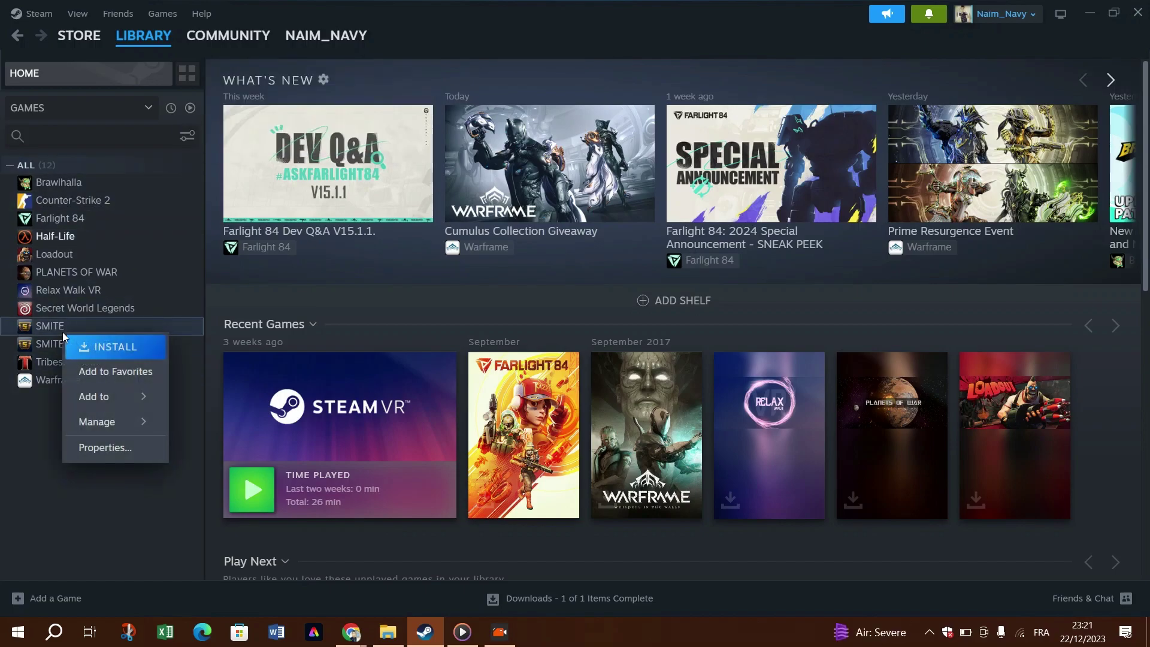
mouse_move(105, 425)
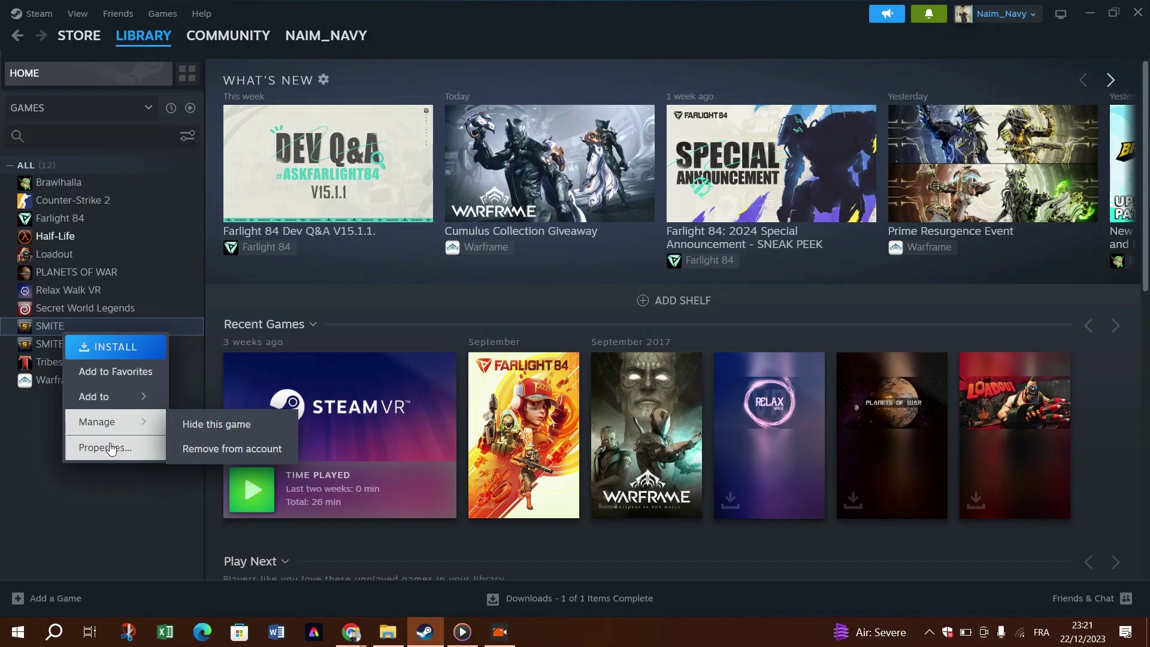
mouse_move(119, 390)
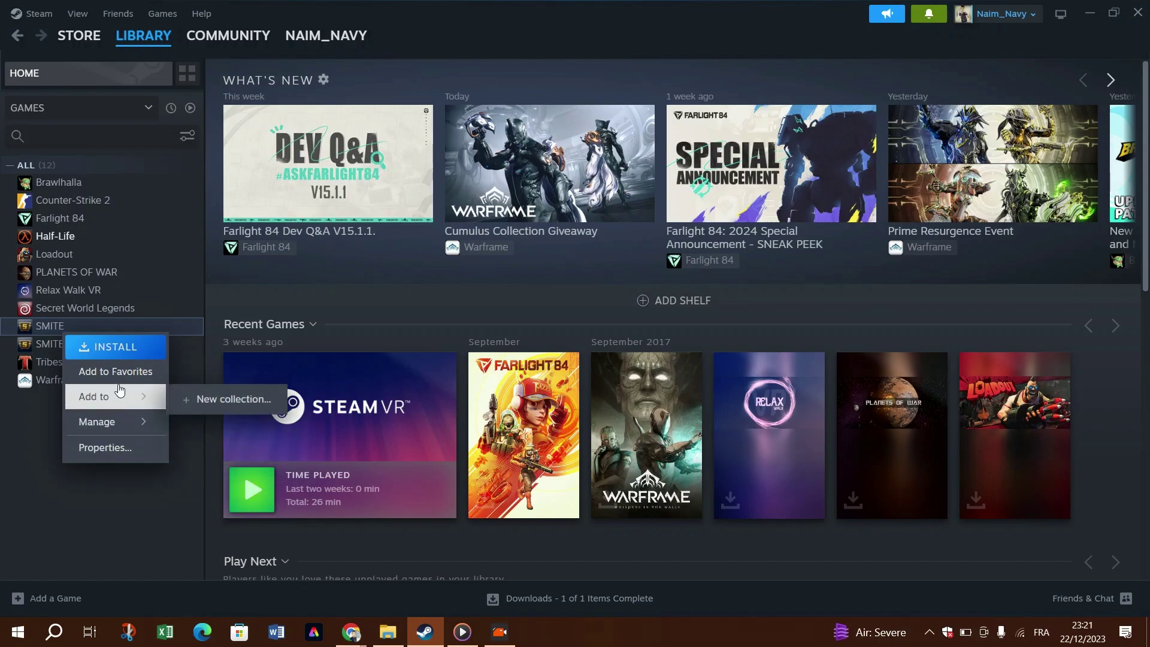
left_click(115, 448)
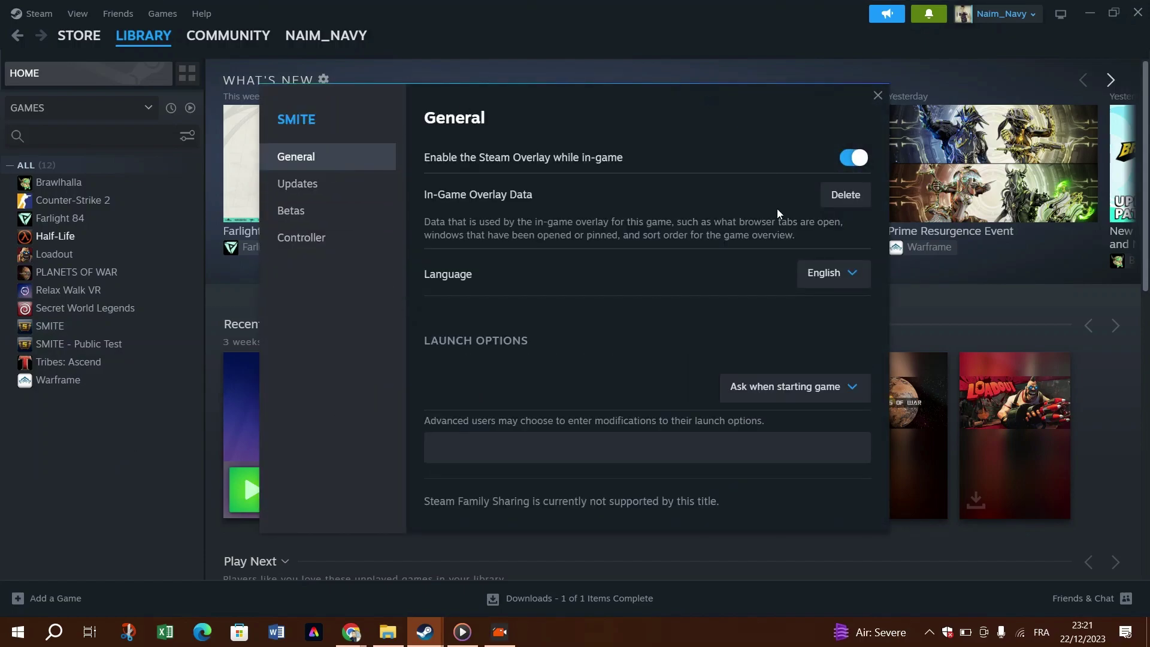
left_click(303, 184)
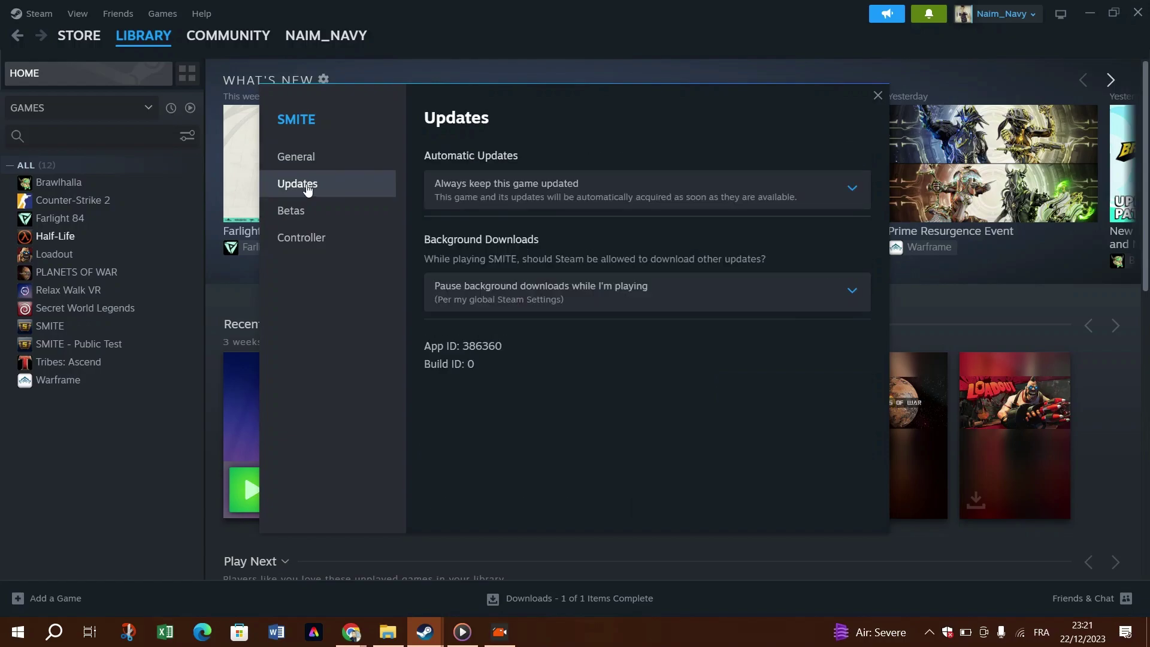
left_click(296, 216)
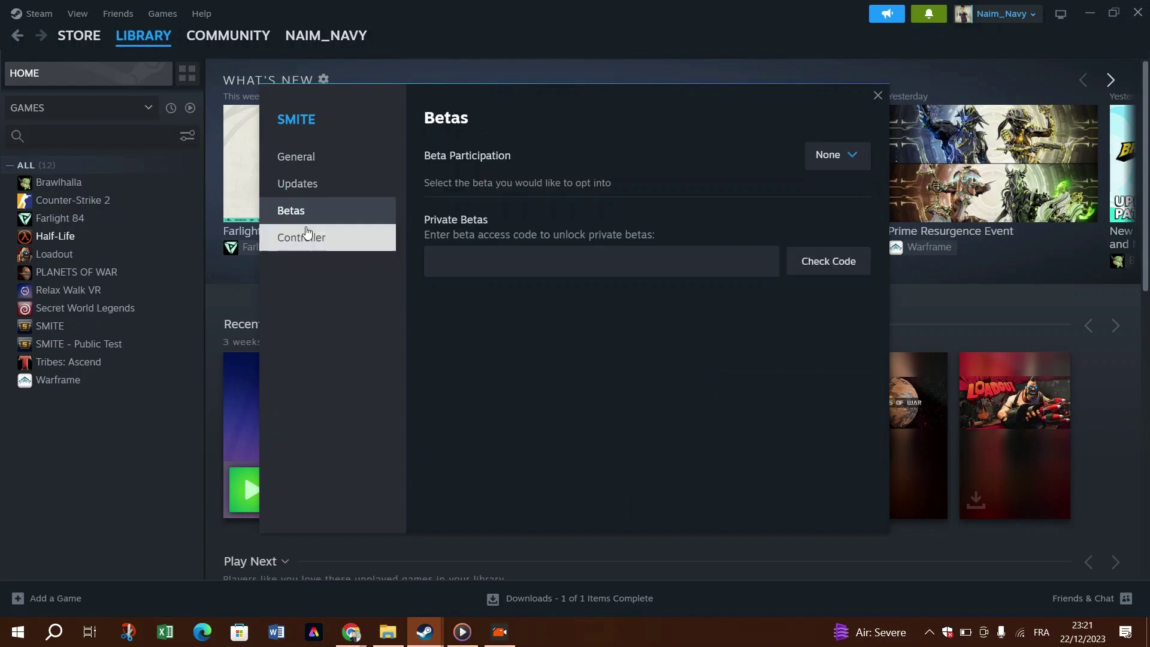
left_click(336, 243)
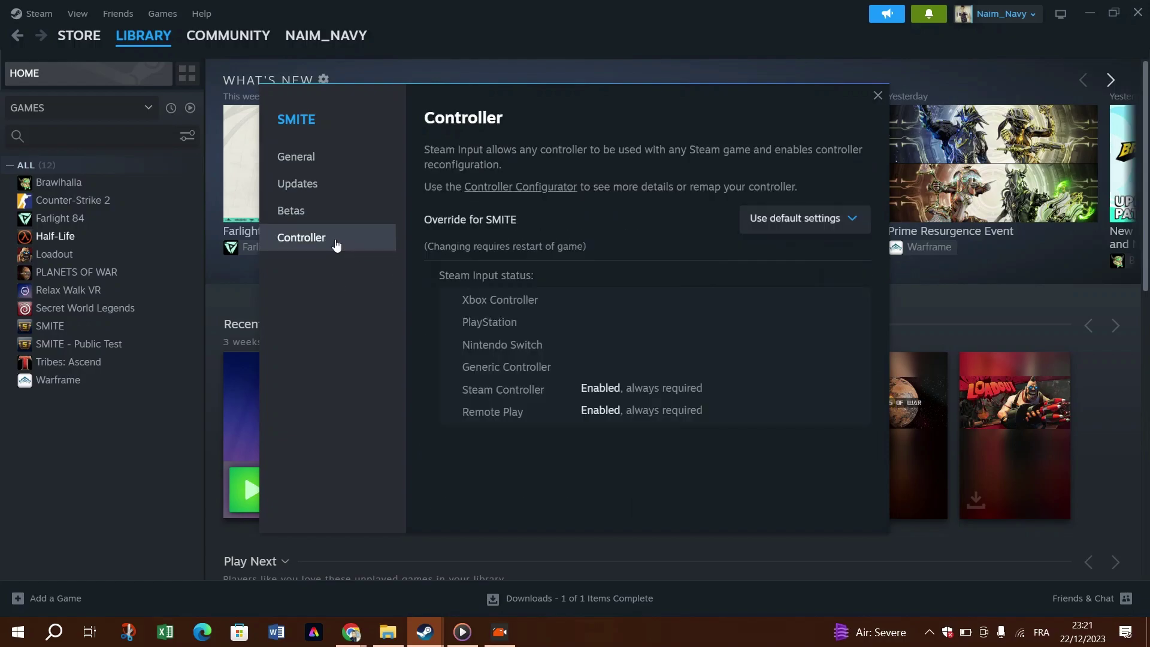
left_click(879, 93)
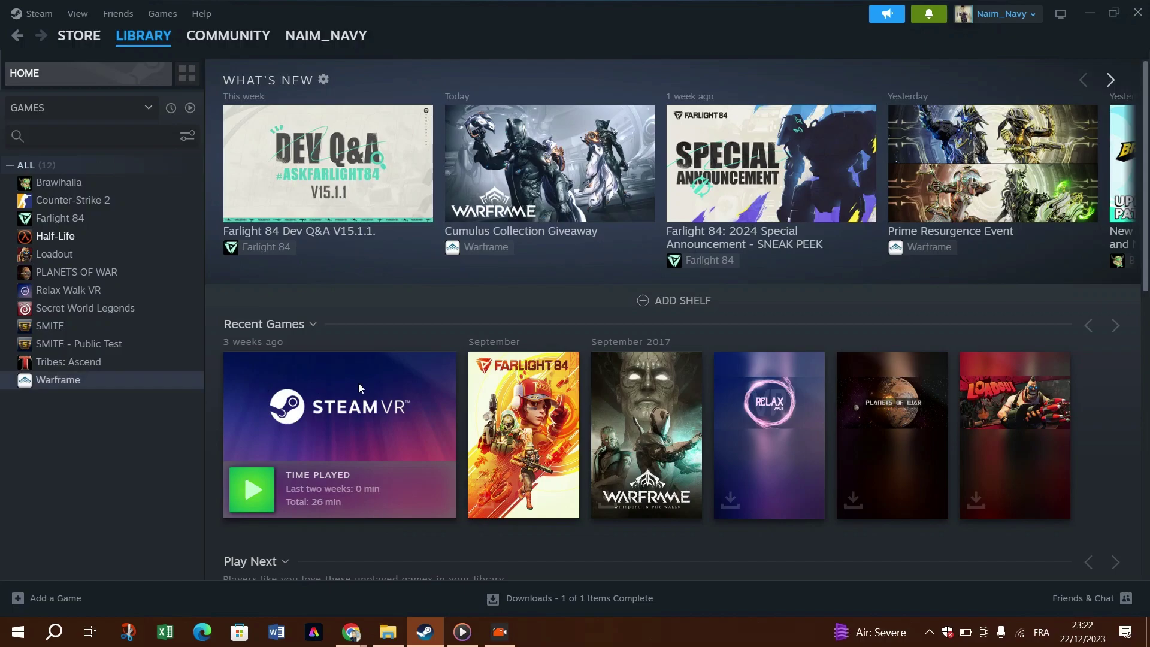
scroll(390, 392, "down", 6)
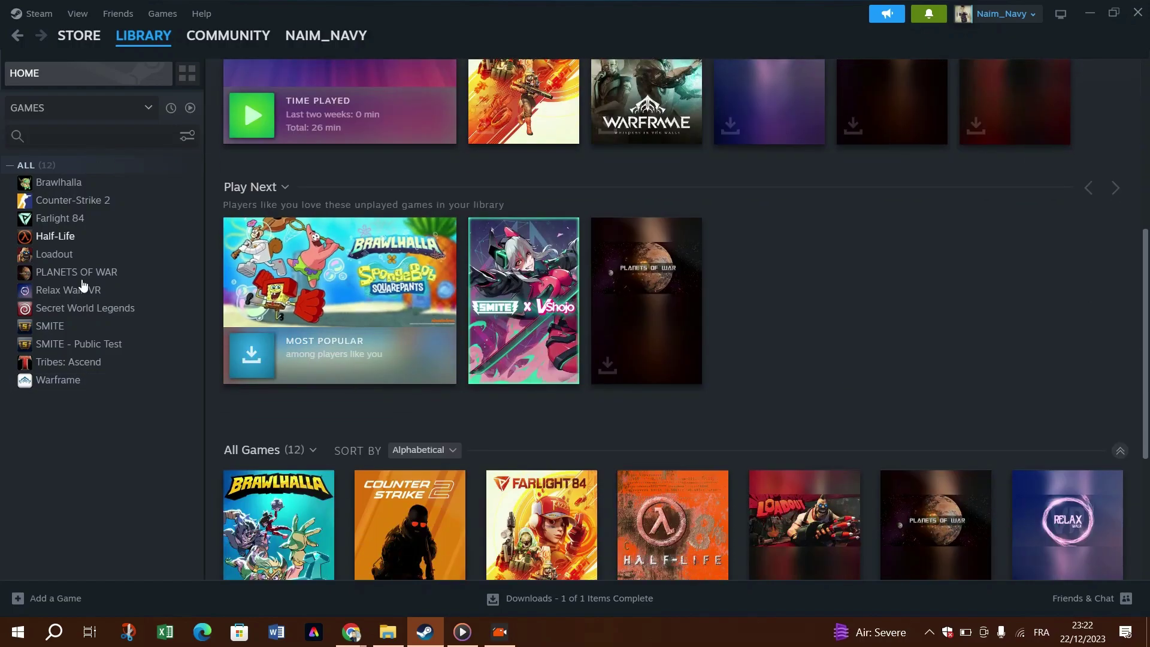
right_click(58, 230)
mouse_move(114, 321)
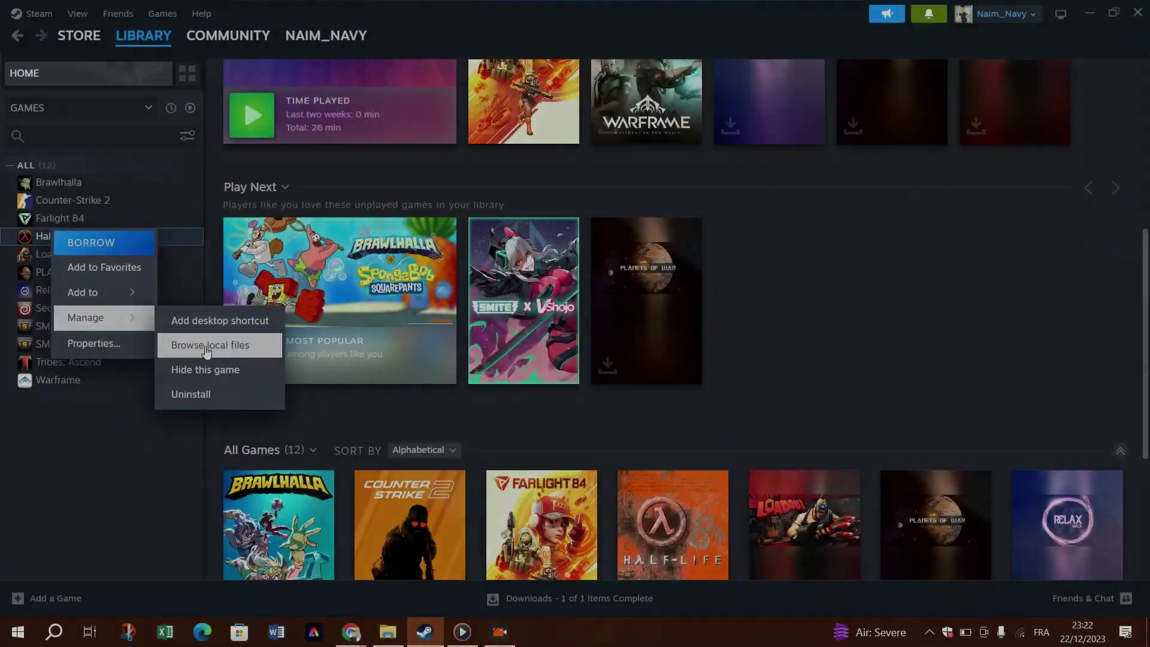
left_click(205, 347)
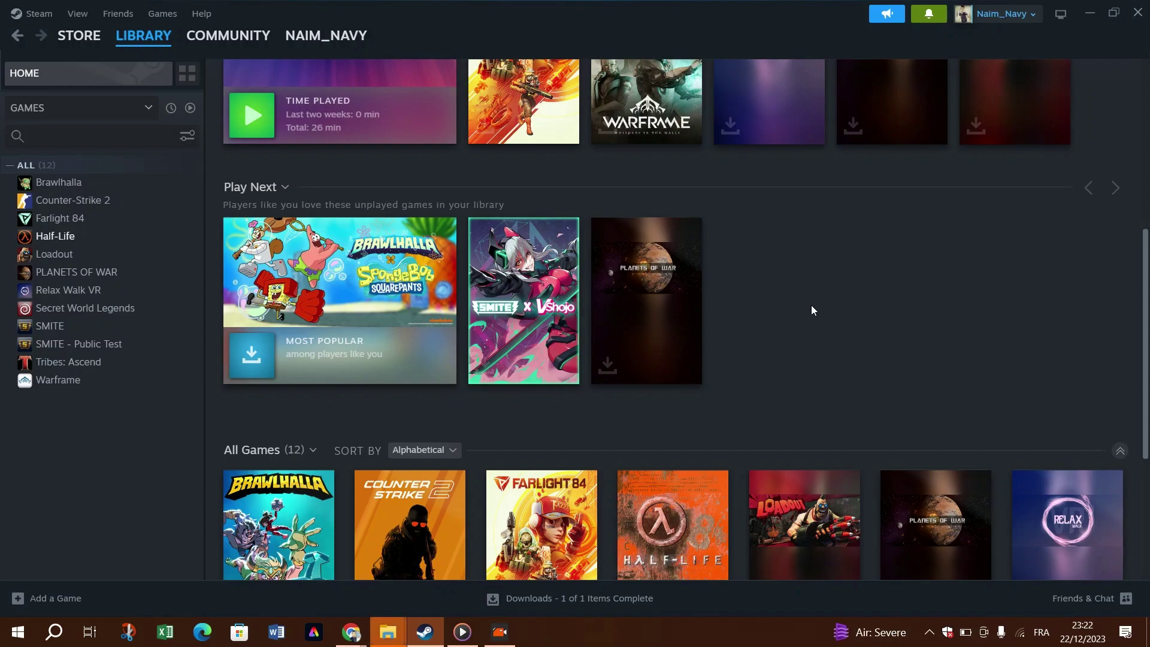
scroll(812, 307, "up", 3)
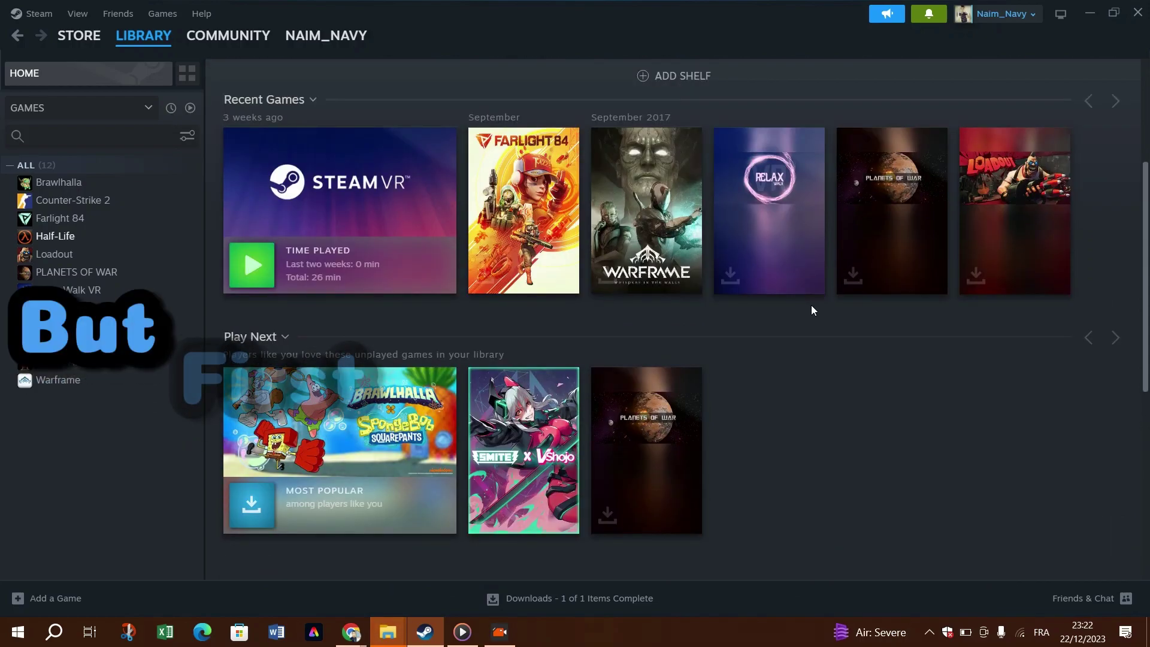
scroll(811, 309, "up", 2)
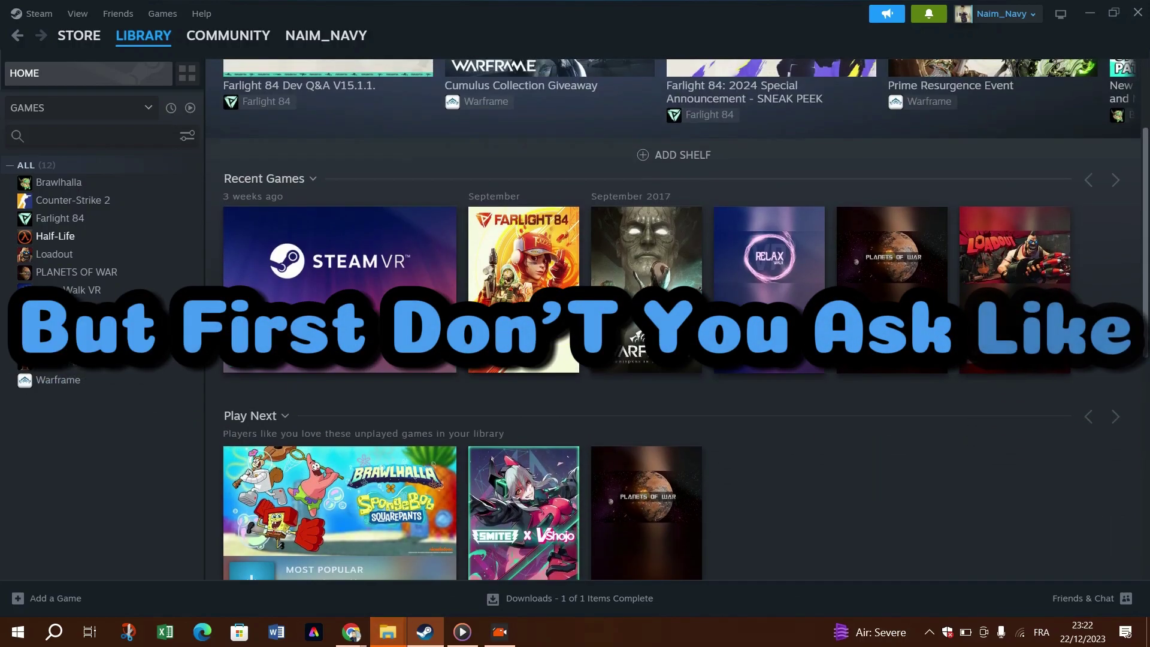
scroll(812, 307, "up", 3)
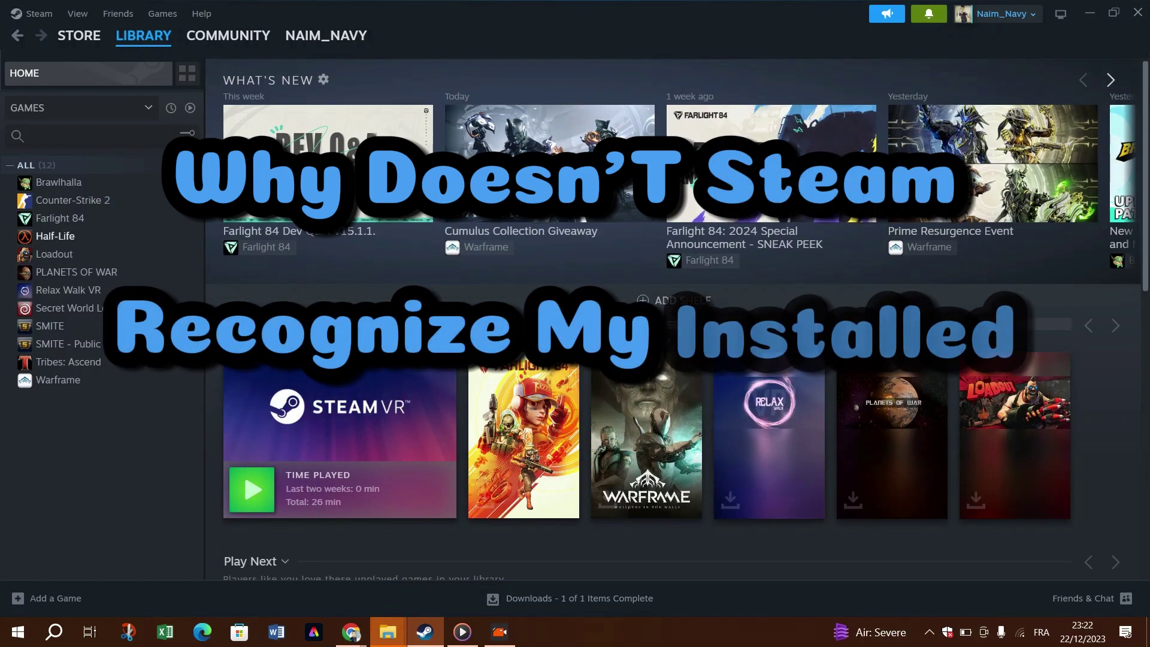
left_click(394, 641)
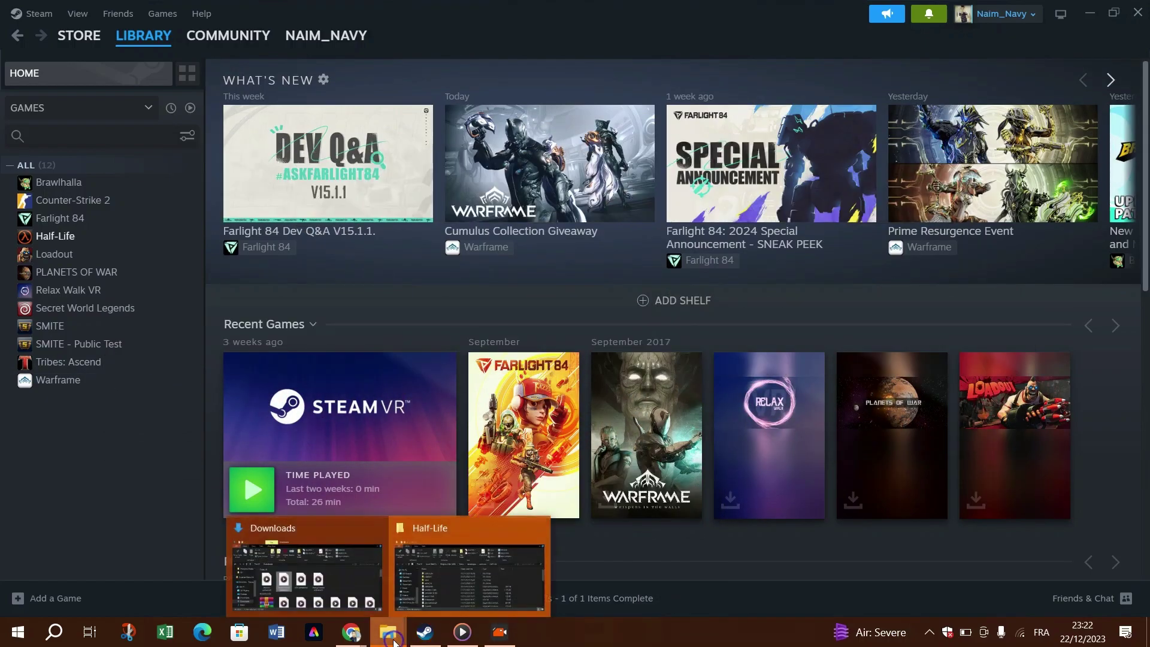
left_click(457, 580)
scroll(471, 229, "down", 5)
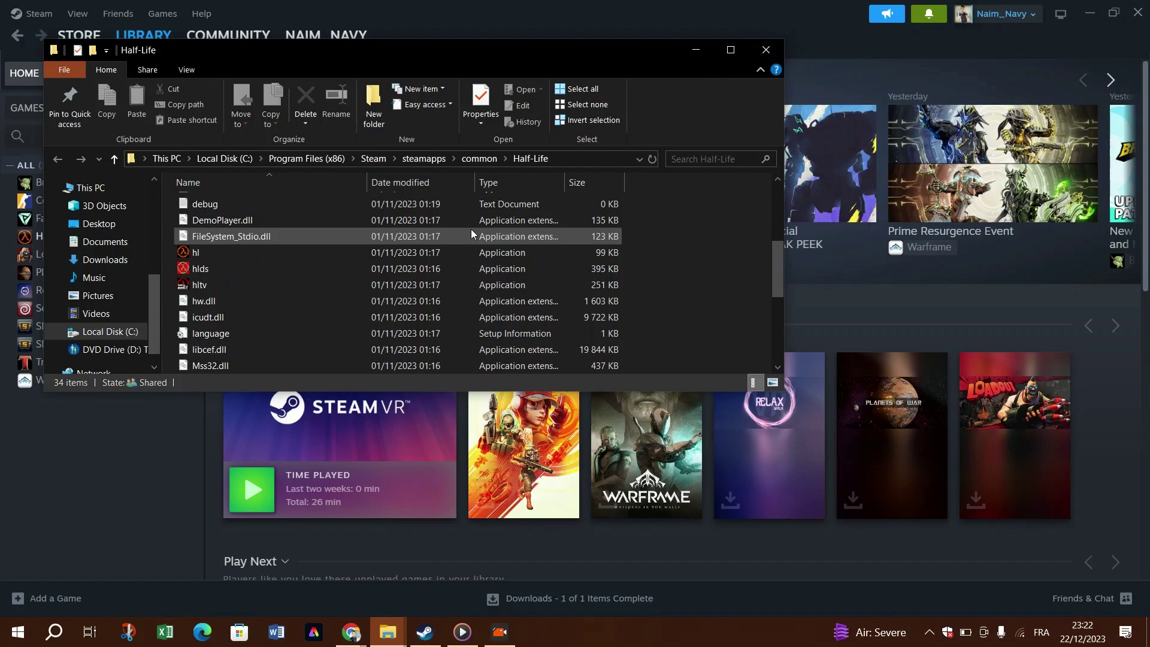
scroll(471, 228, "down", 4)
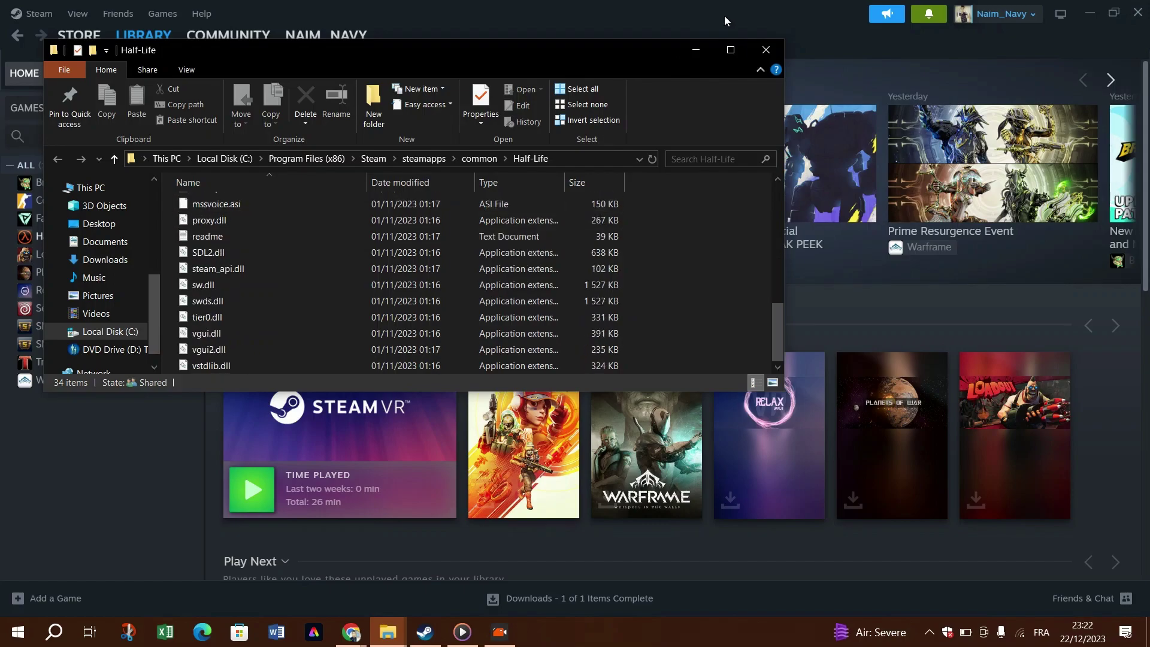
left_click(779, 50)
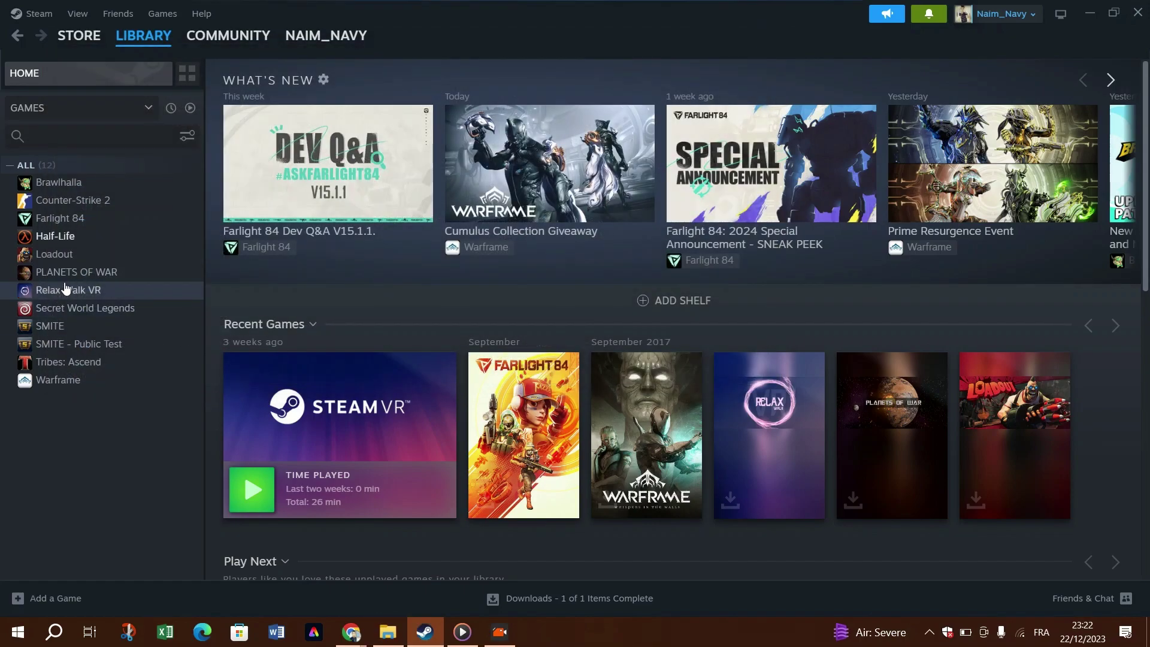
Browse the Counter-Strike 2 page, then move to Half-Life's page offering the game for borrowing.
left_click(108, 204)
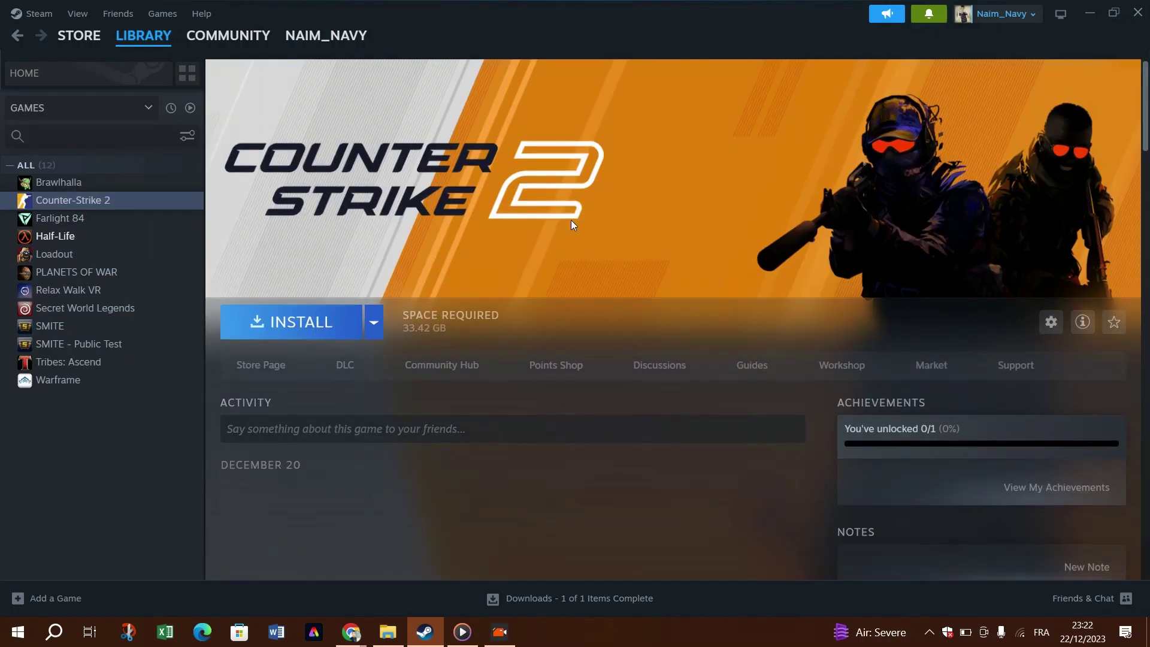
scroll(571, 223, "down", 5)
scroll(572, 224, "down", 9)
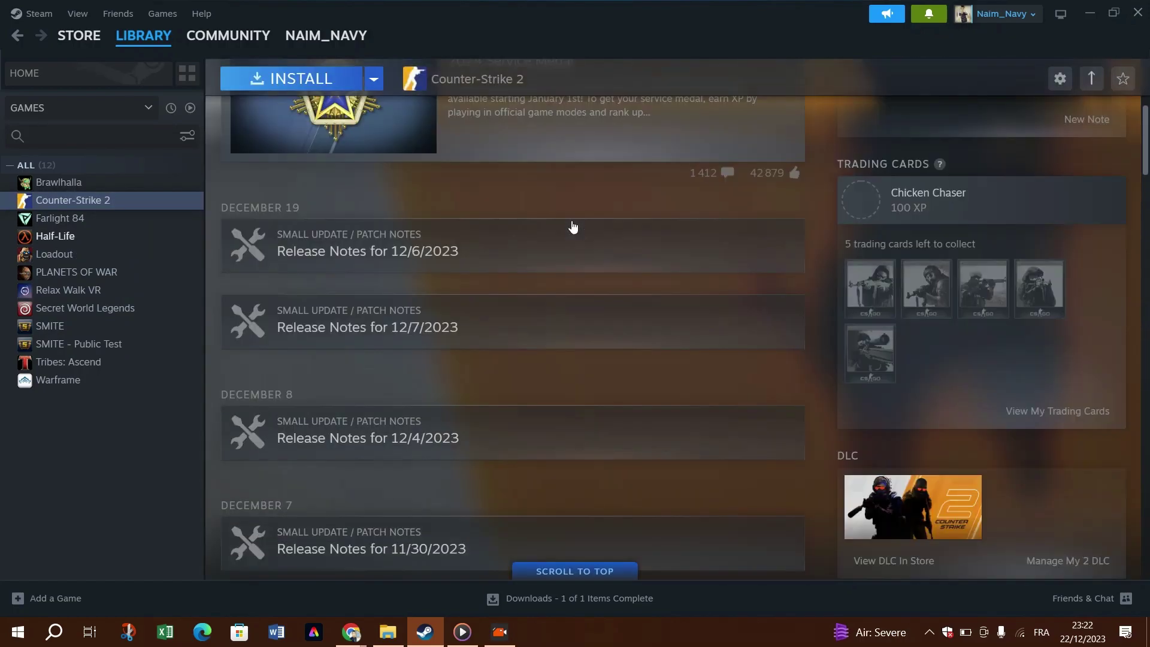
scroll(572, 226, "down", 4)
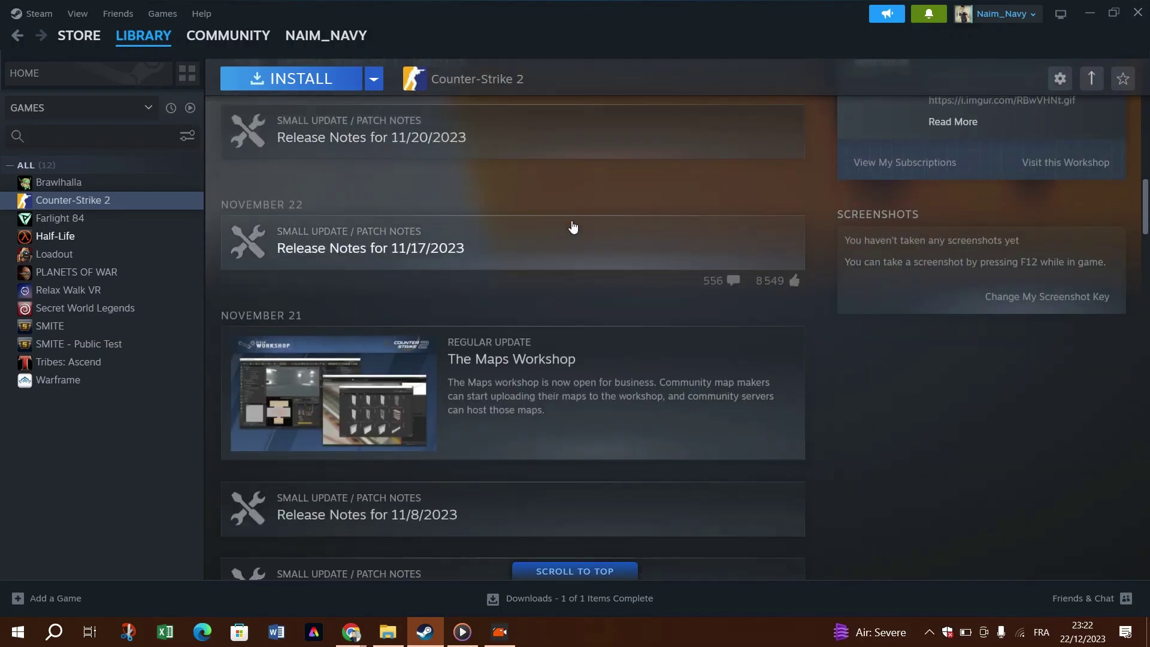
scroll(572, 226, "up", 14)
scroll(572, 226, "up", 4)
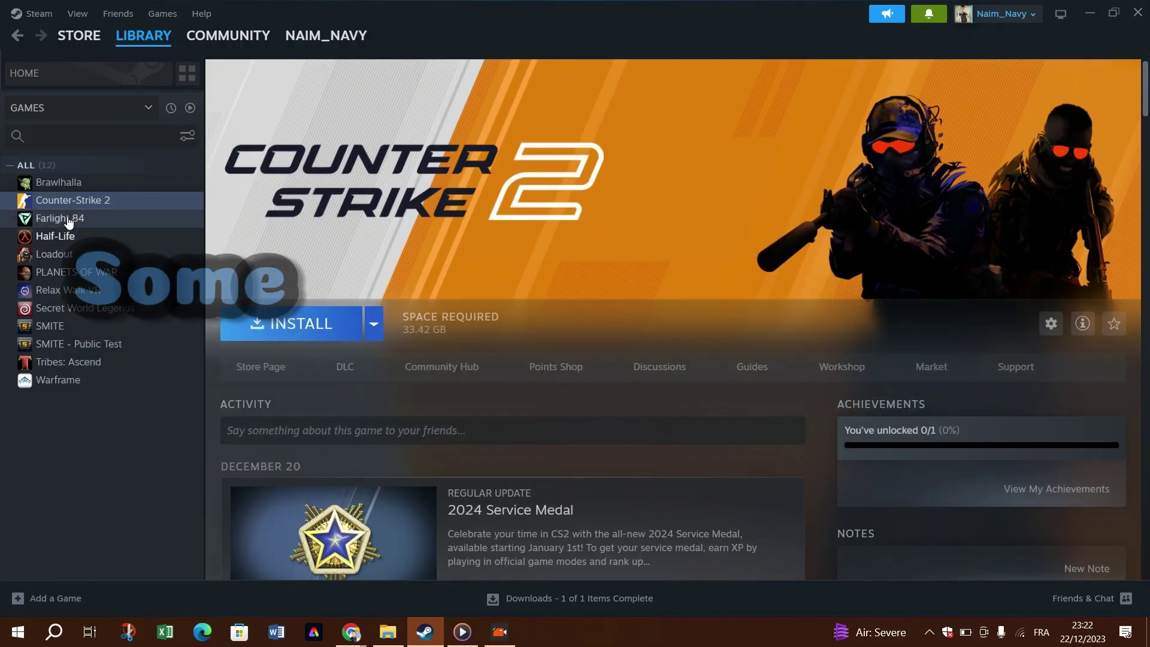
left_click(72, 237)
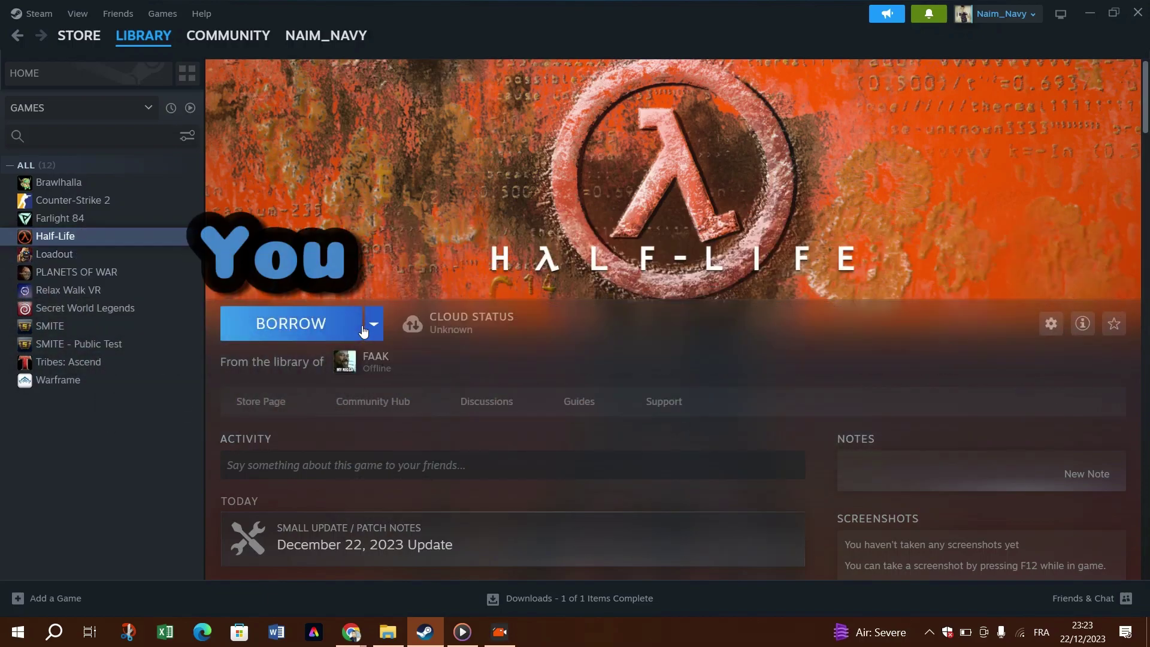
Check Half-Life's install location options, then view the Farlight 84, Counter-Strike 2 and Brawlhalla pages.
left_click(373, 327)
left_click(371, 329)
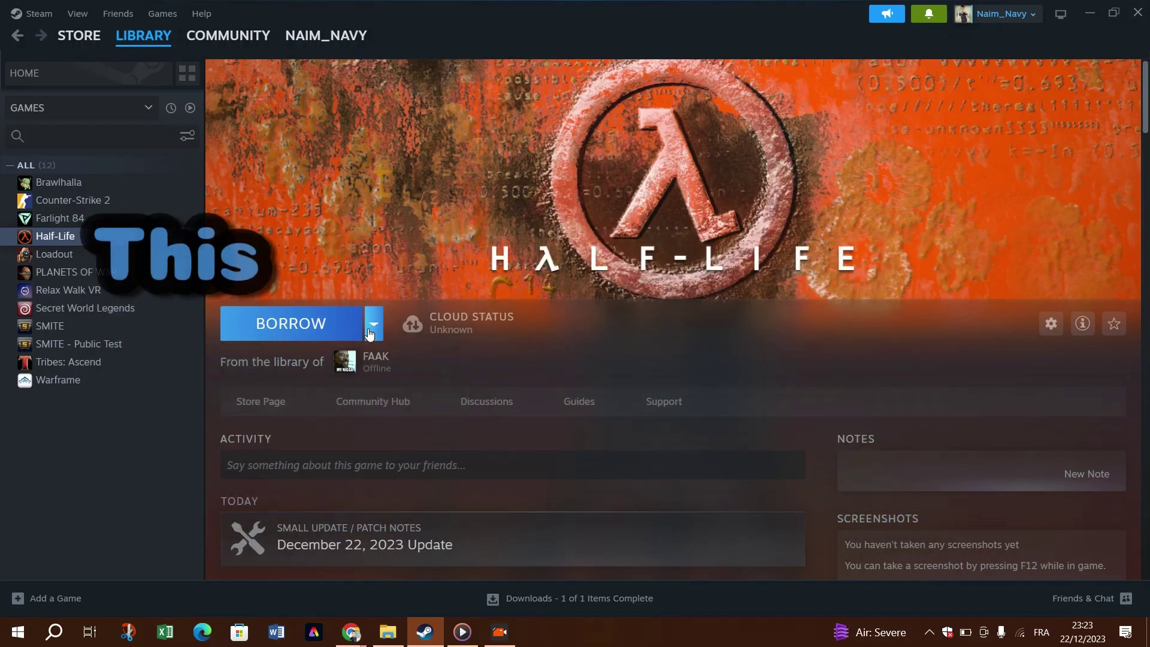
left_click(61, 218)
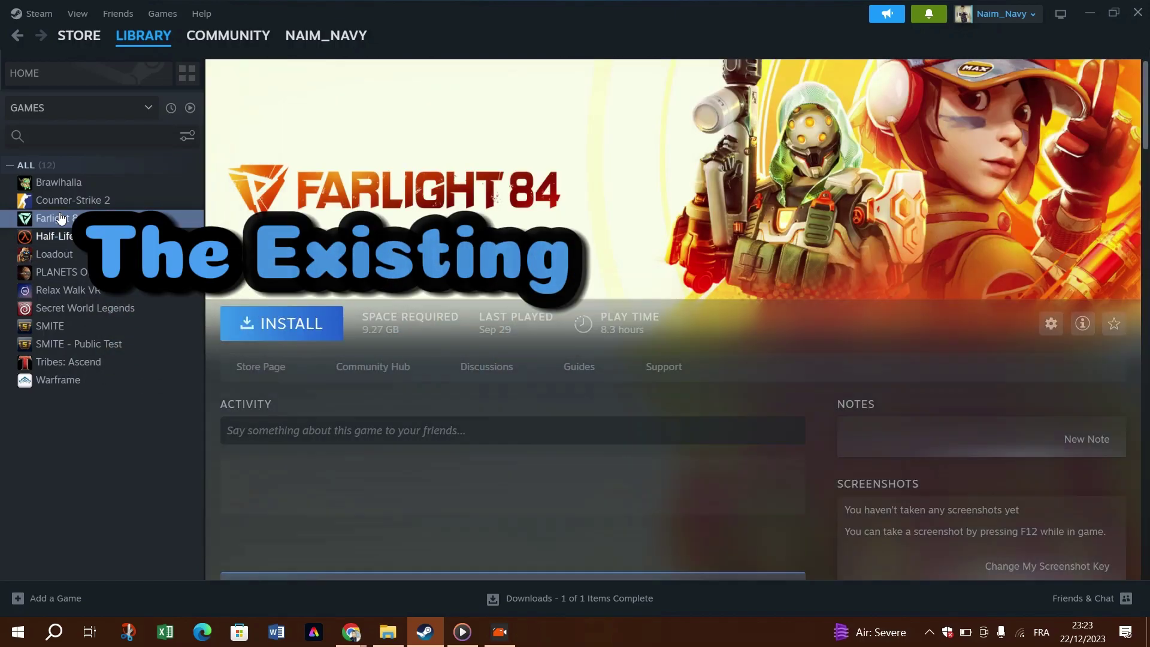
left_click(75, 200)
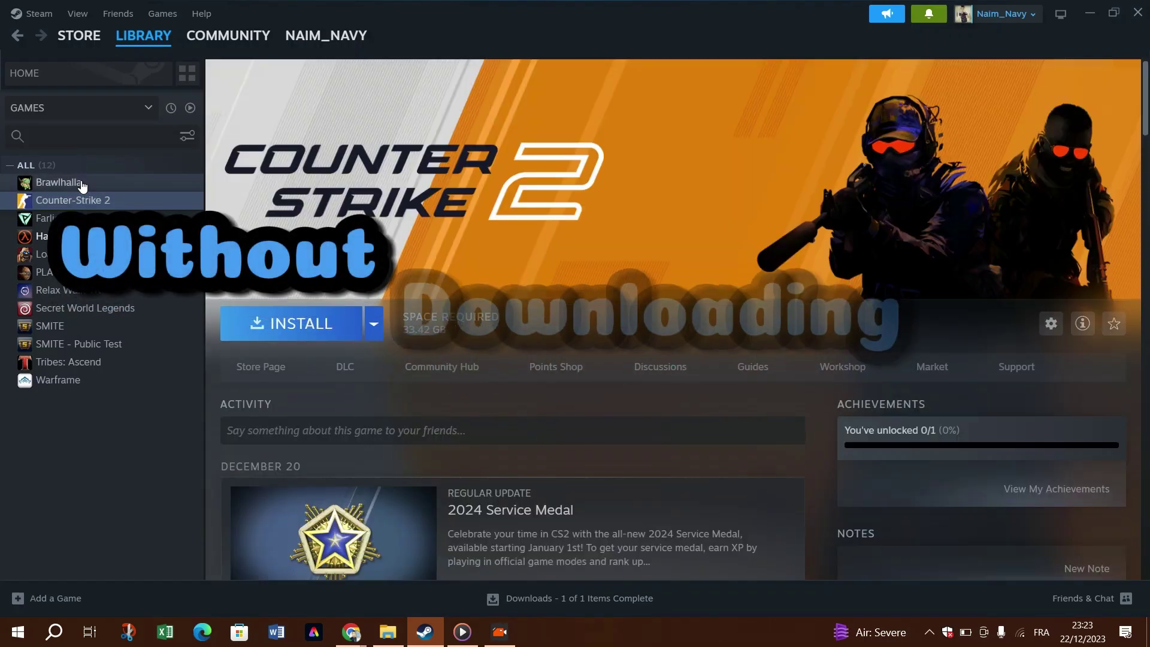
left_click(81, 183)
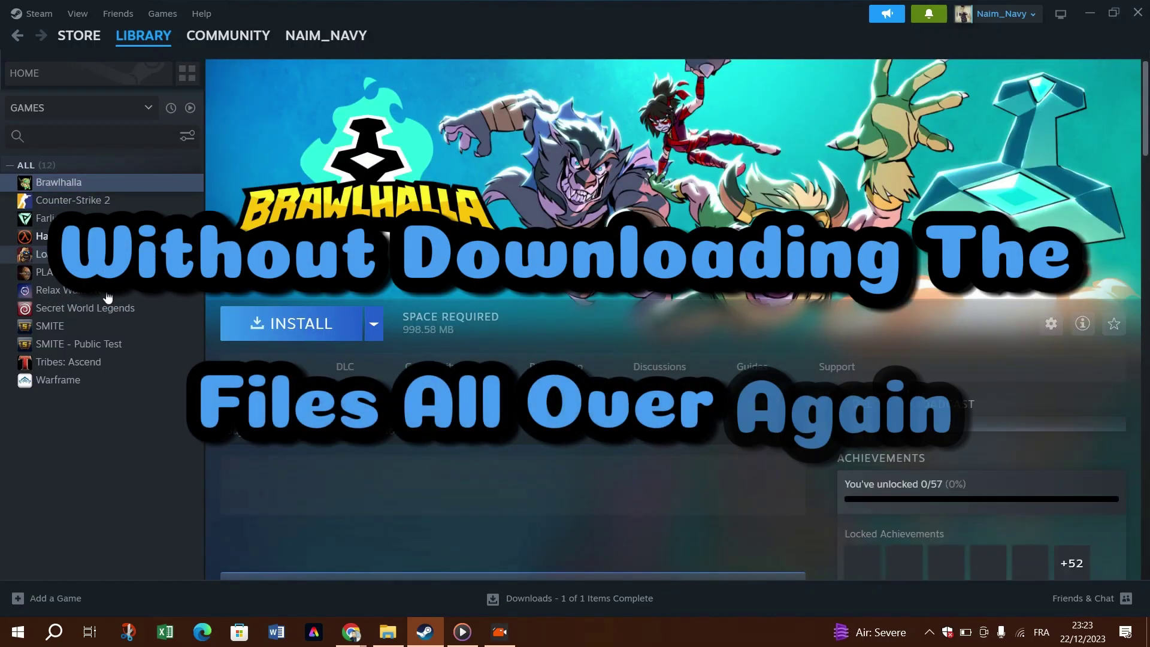
Compare Relax Walk VR with Secret World Legends, then scroll Relax Walk VR's page (1.62 GB, uninstalled).
left_click(108, 293)
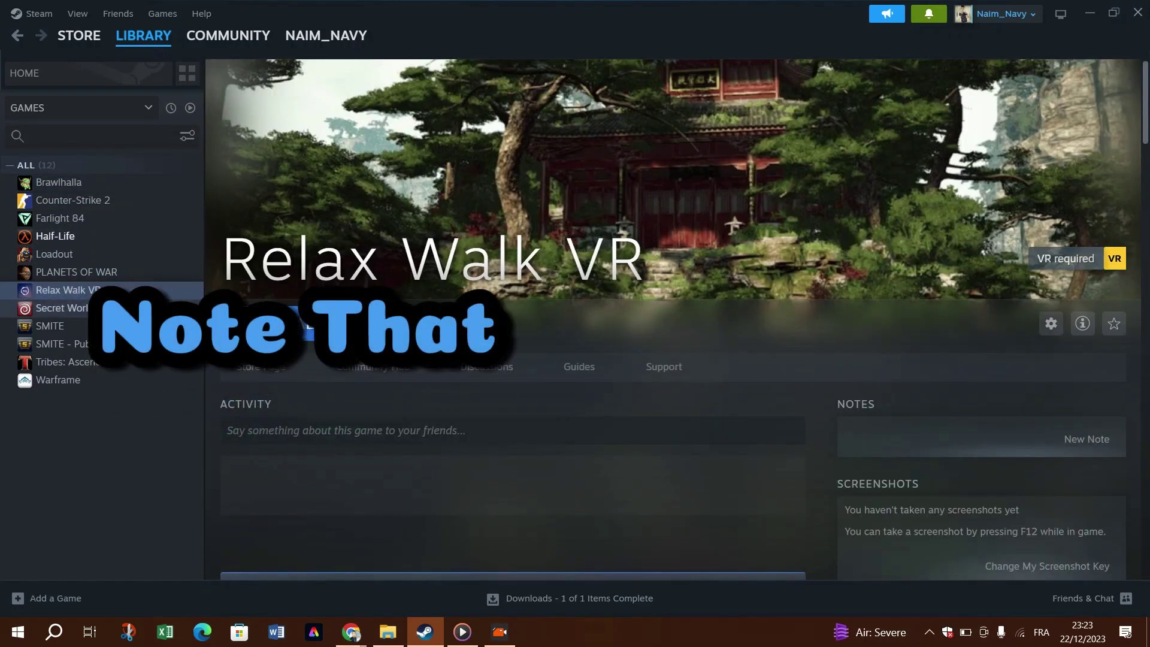
left_click(120, 308)
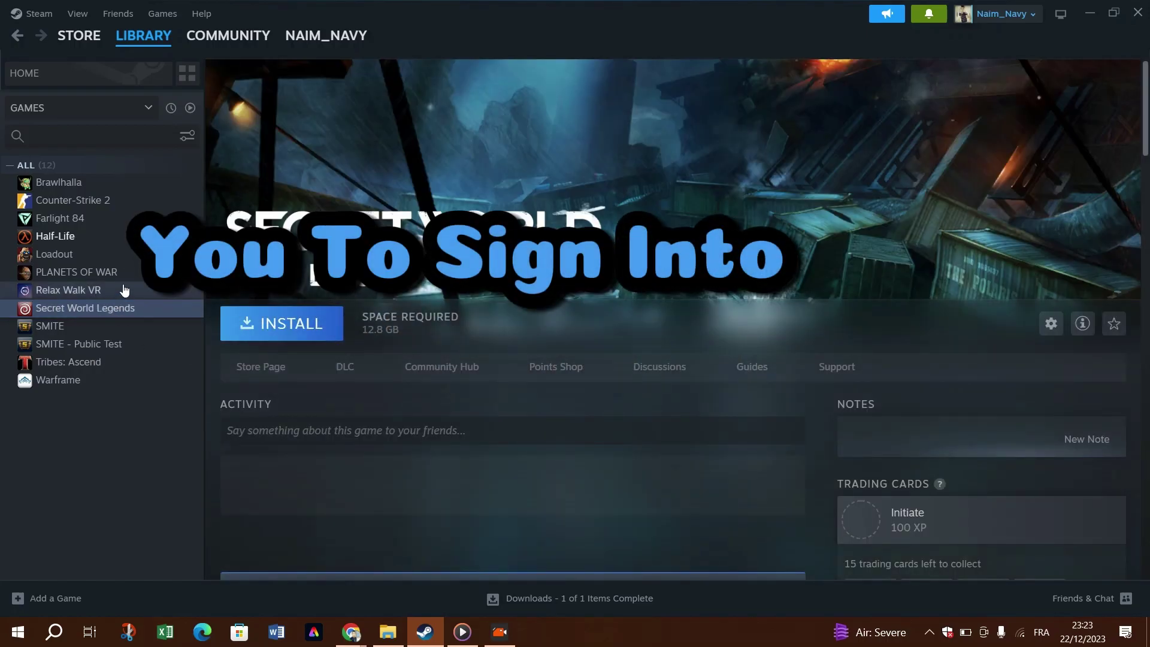
left_click(124, 290)
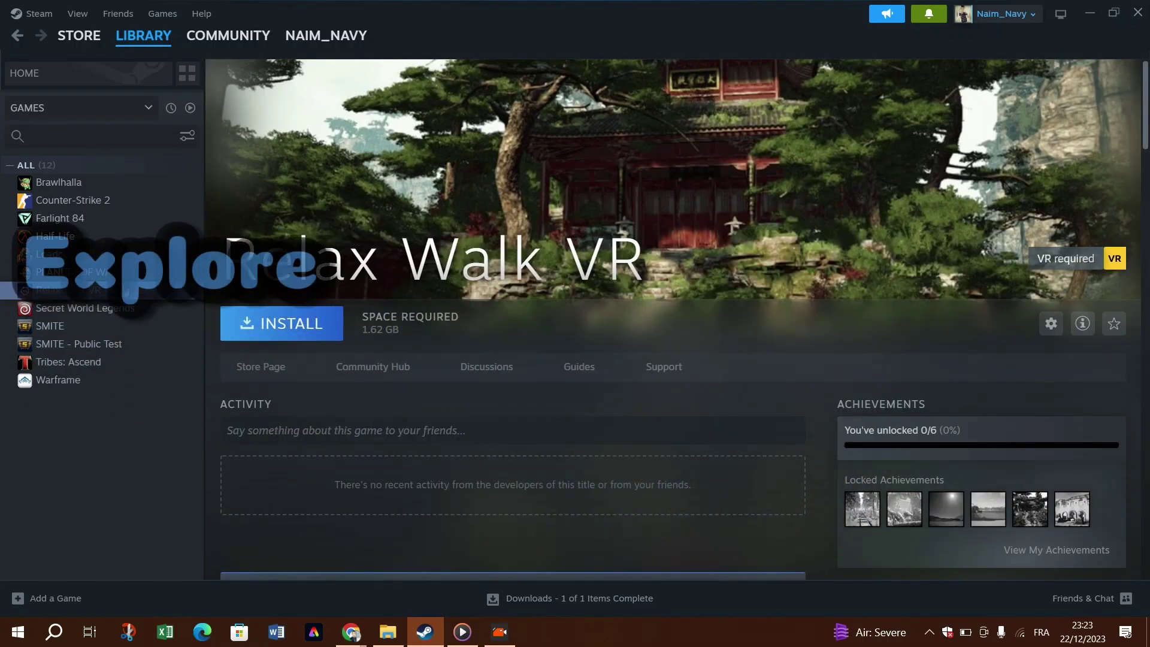
scroll(392, 379, "down", 4)
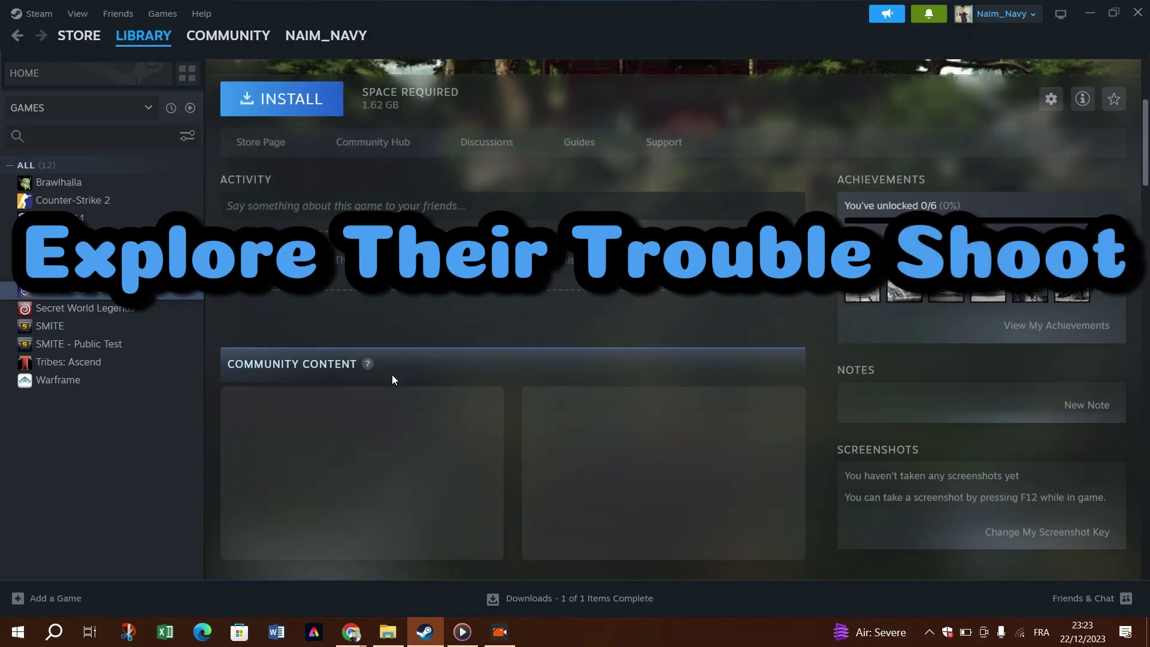
scroll(393, 379, "down", 2)
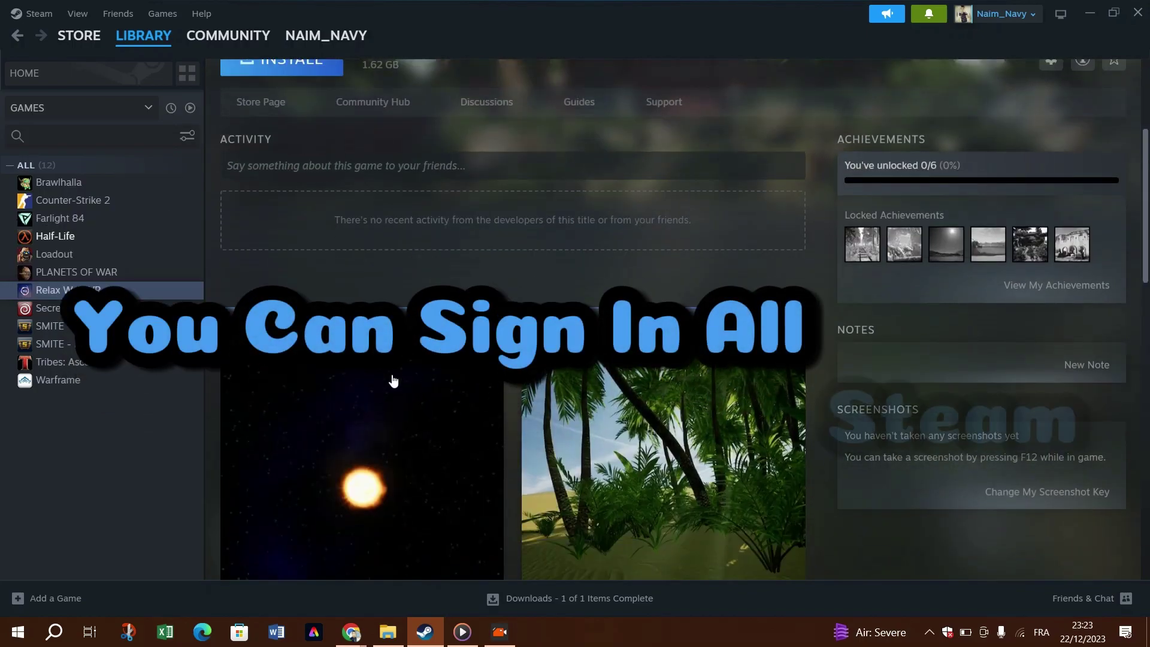
scroll(393, 379, "down", 7)
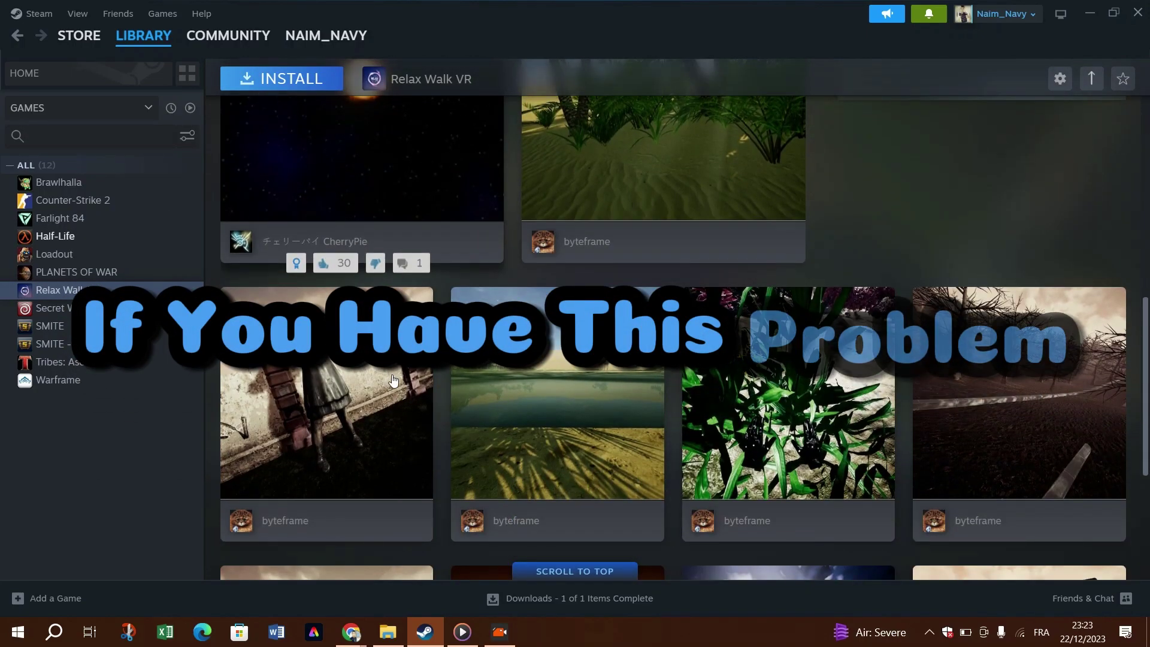
scroll(393, 379, "down", 3)
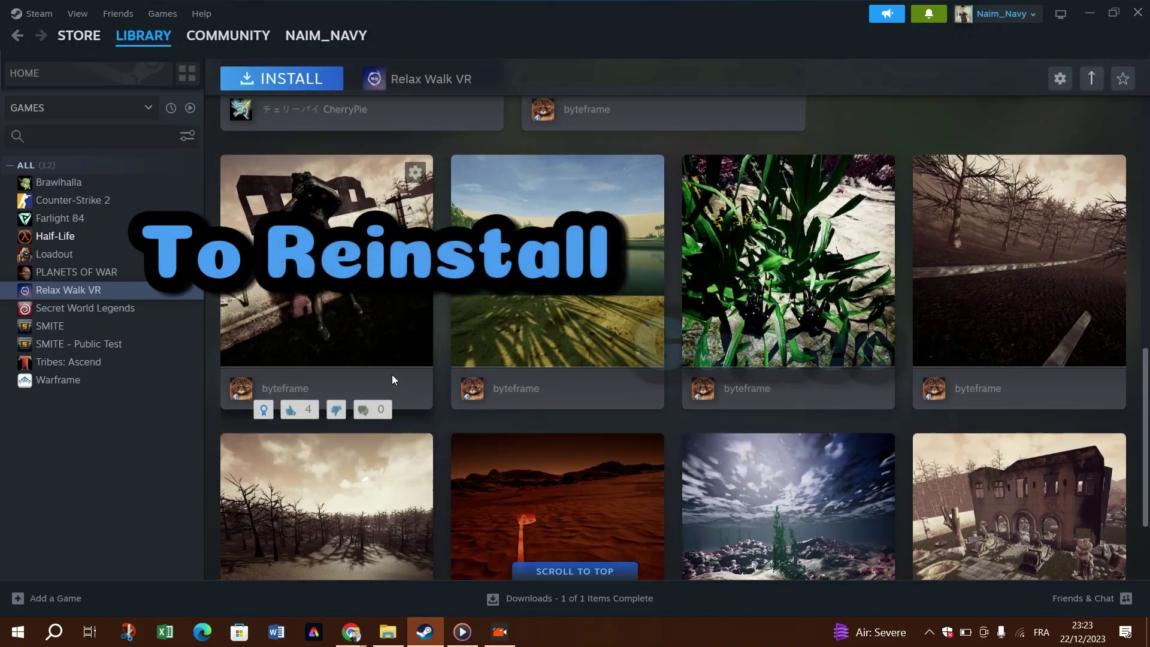
scroll(392, 376, "up", 10)
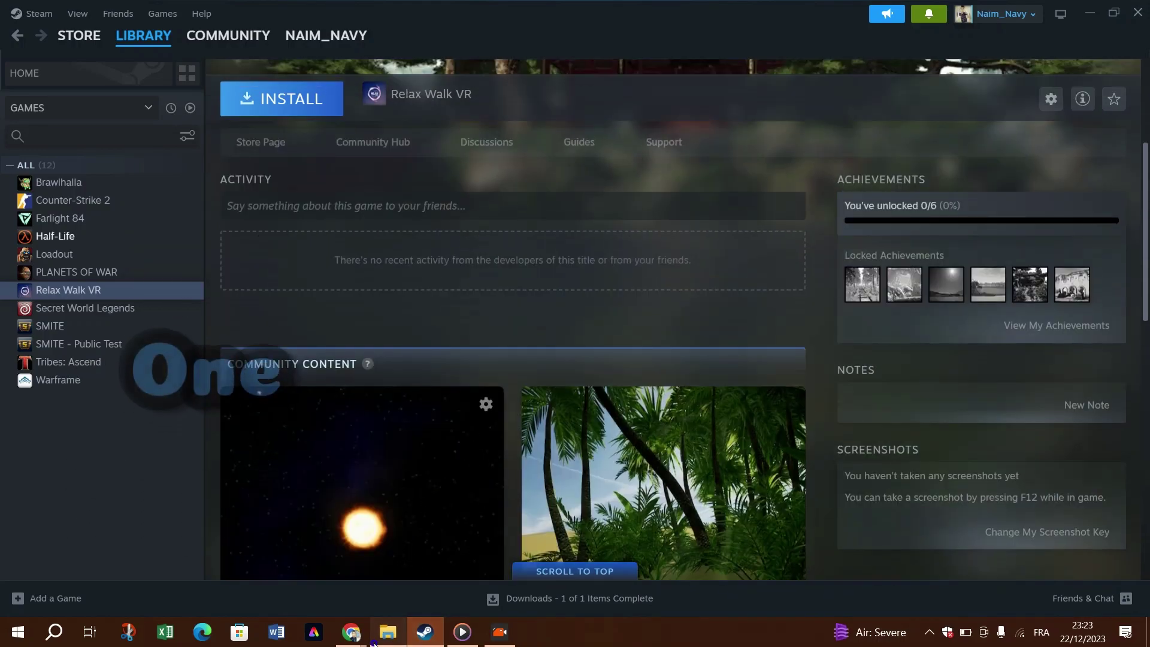
left_click(388, 632)
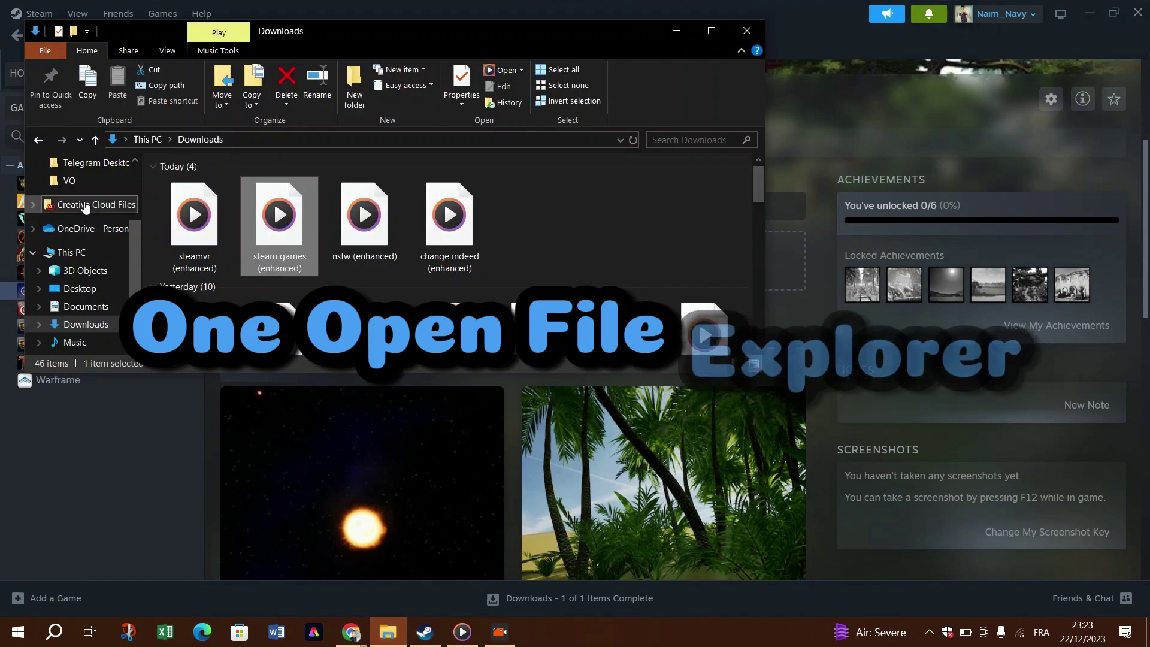
left_click(69, 180)
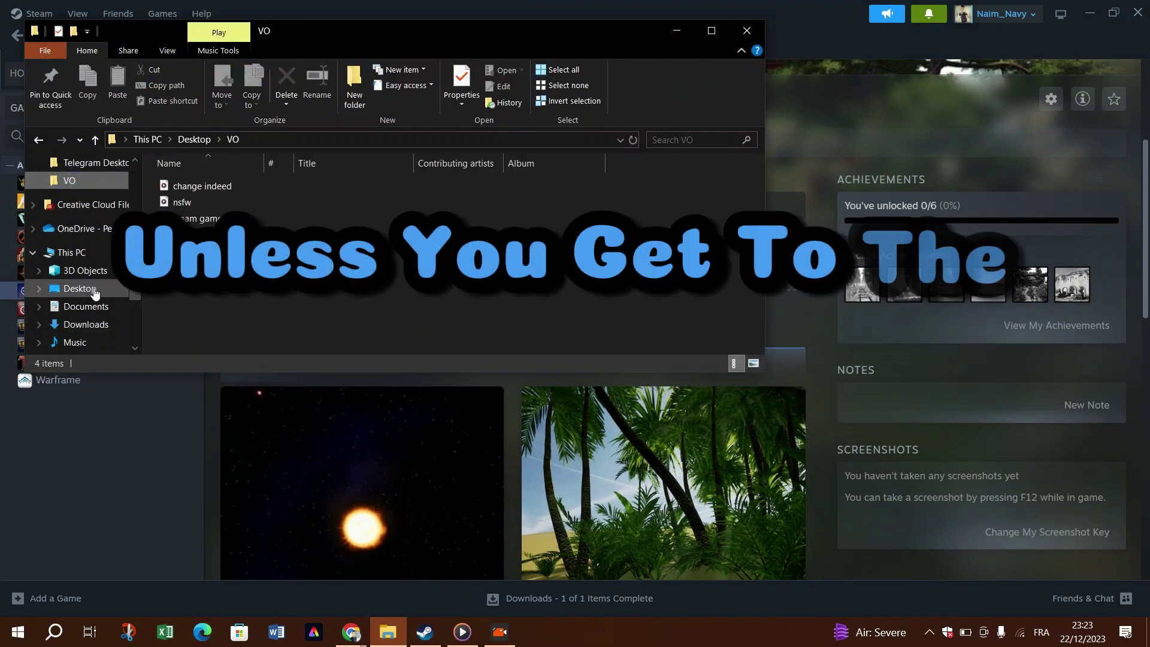
scroll(96, 327, "up", 2)
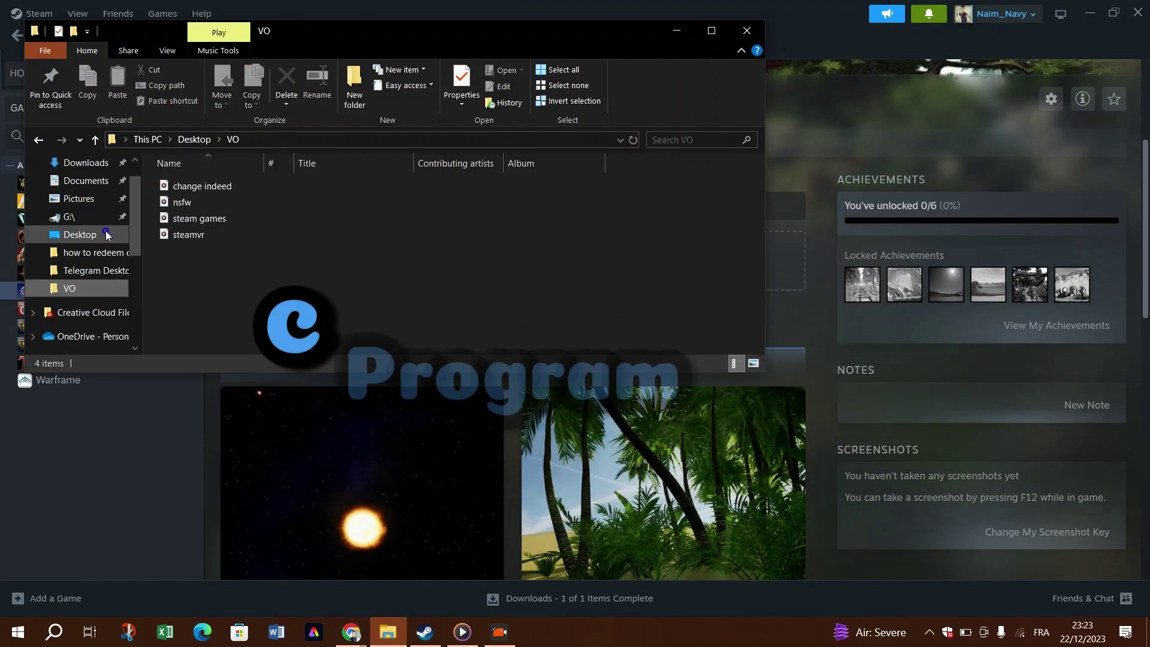
left_click(106, 234)
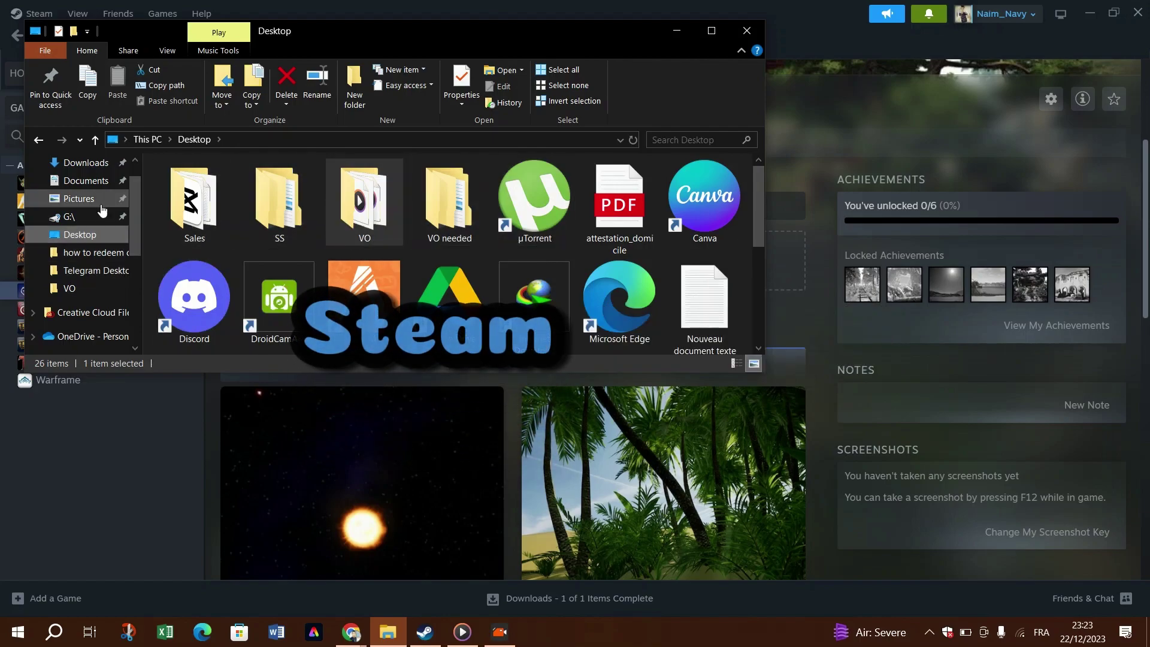
left_click(105, 308)
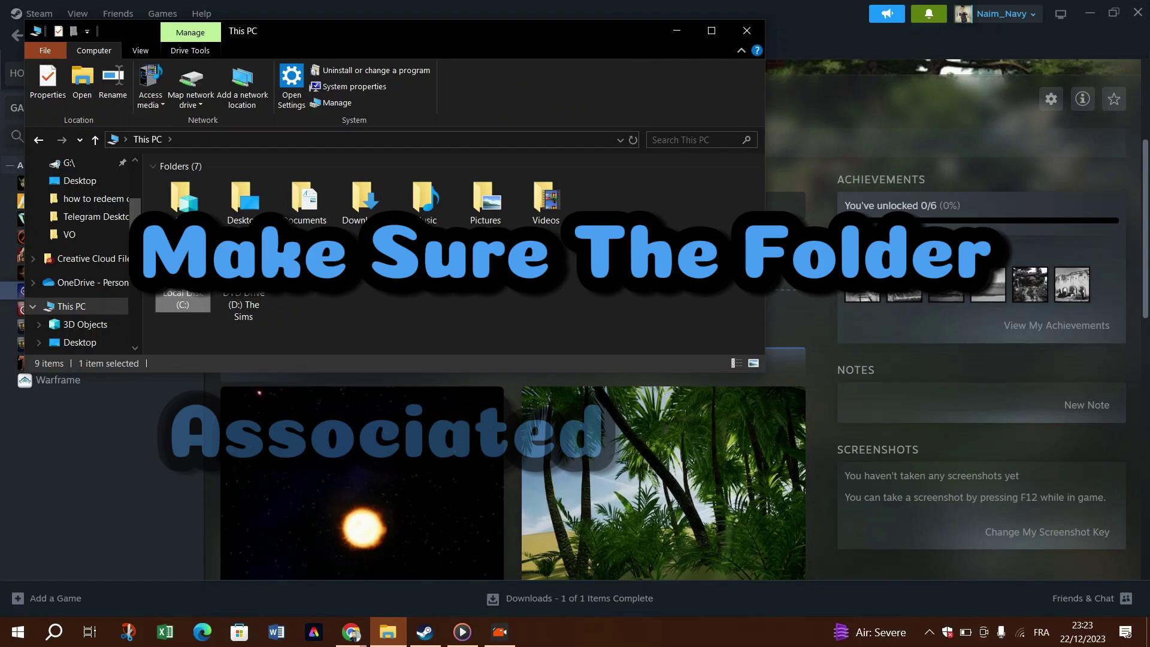
double_click(183, 282)
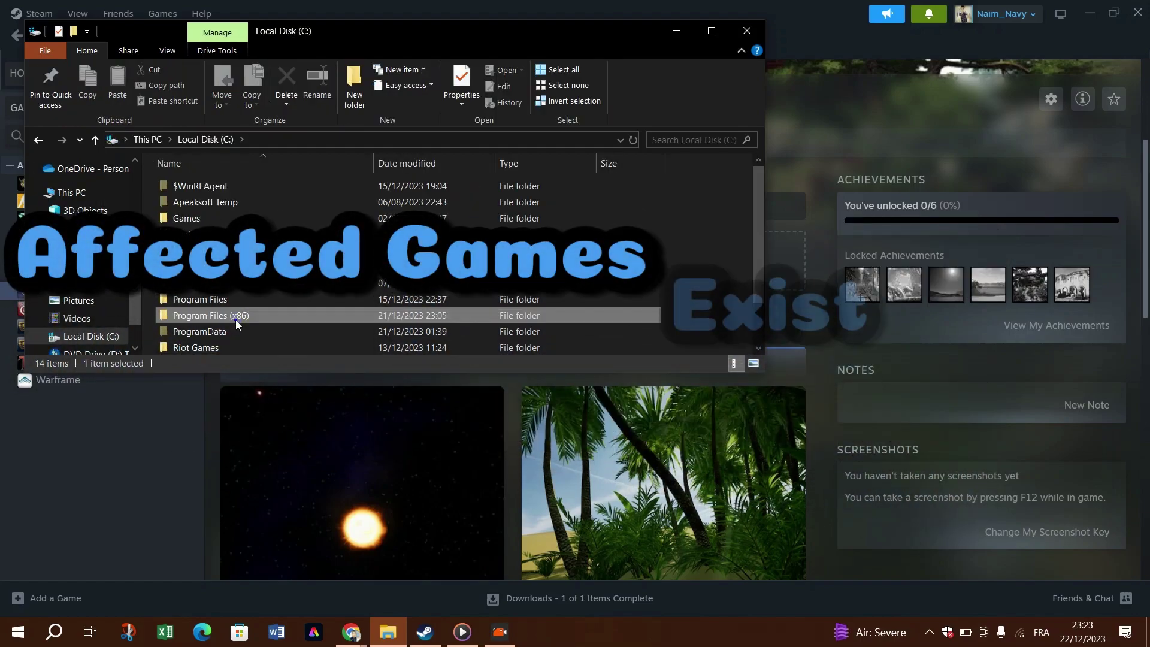
double_click(233, 313)
scroll(236, 252, "down", 7)
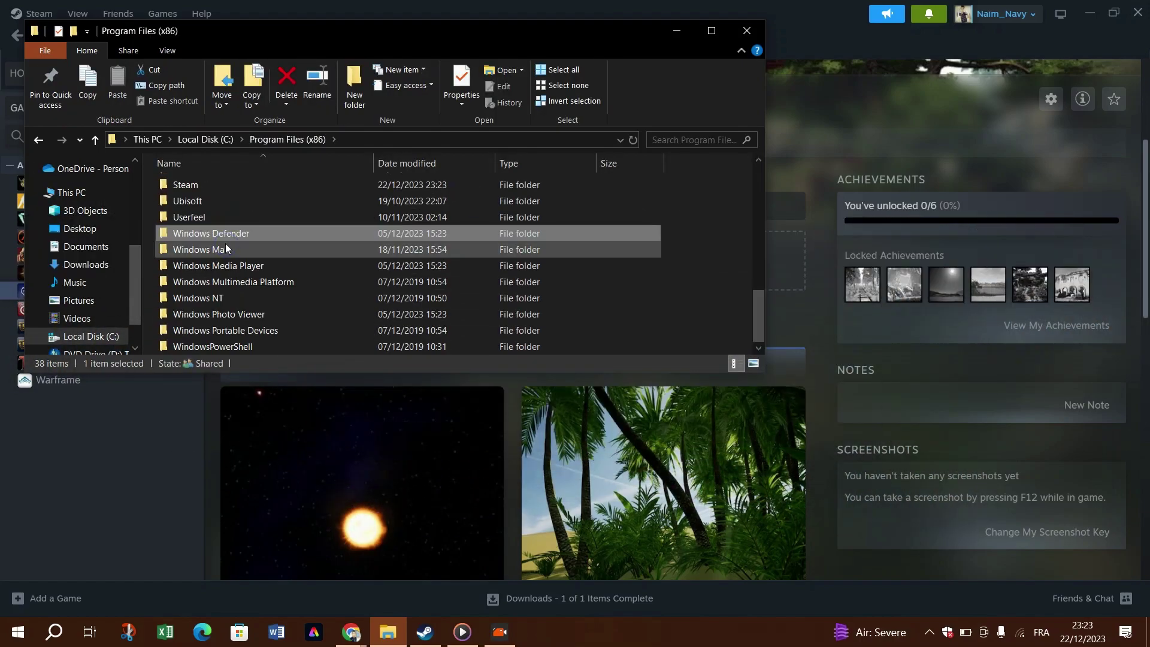
left_click(236, 251)
scroll(236, 251, "up", 2)
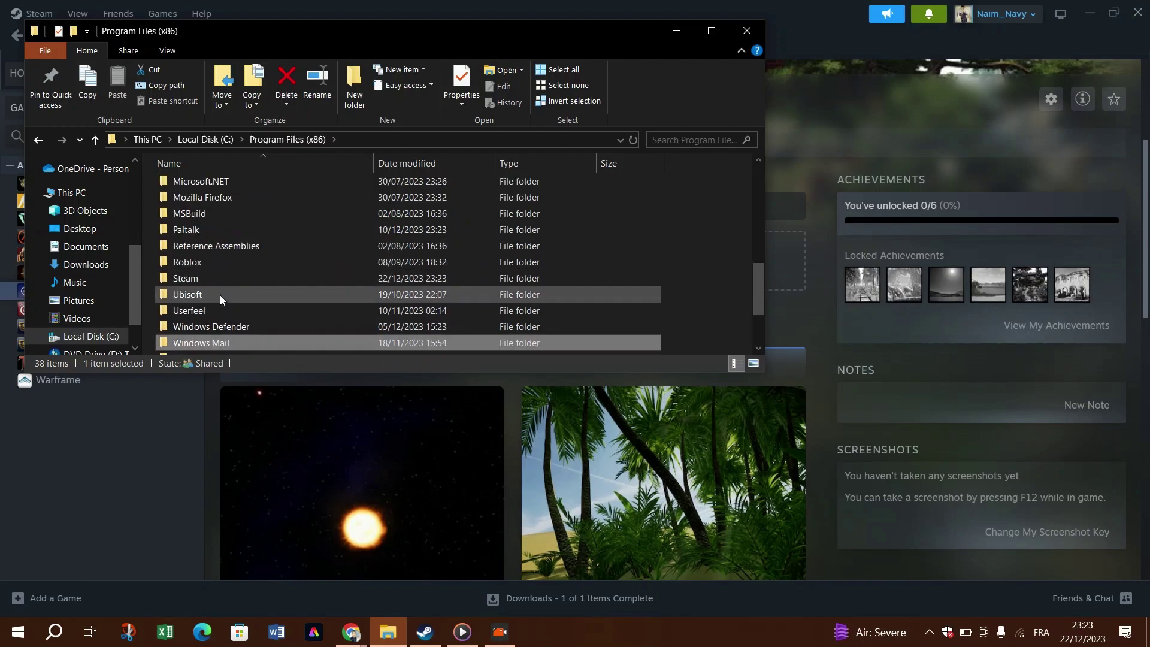
double_click(217, 277)
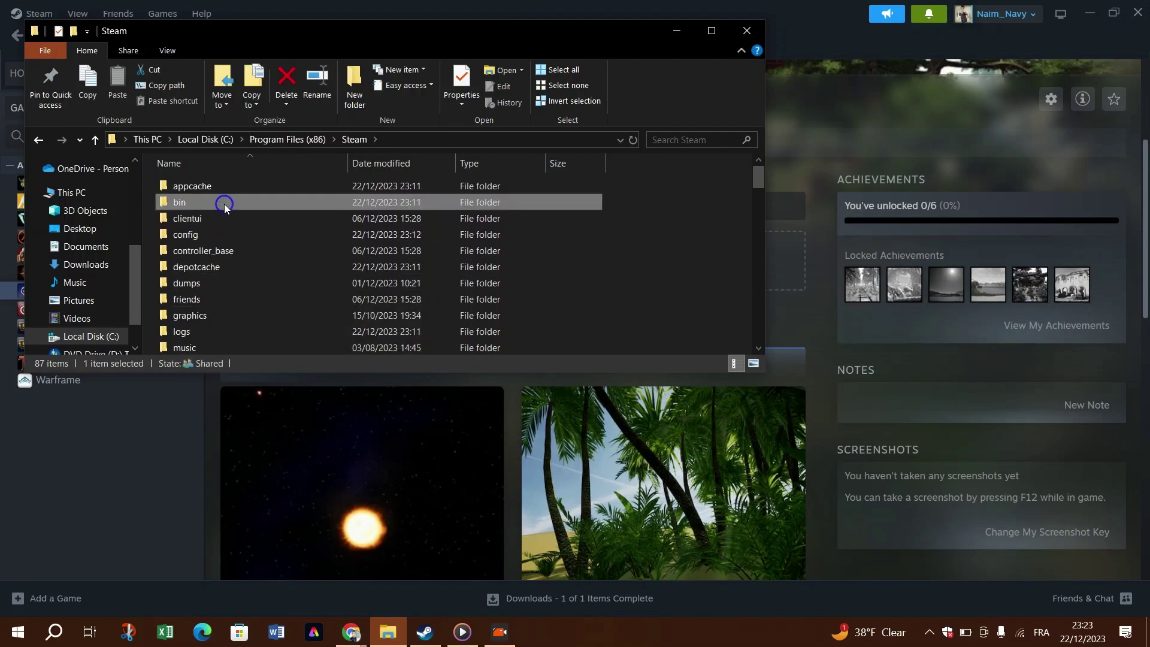
double_click(224, 206)
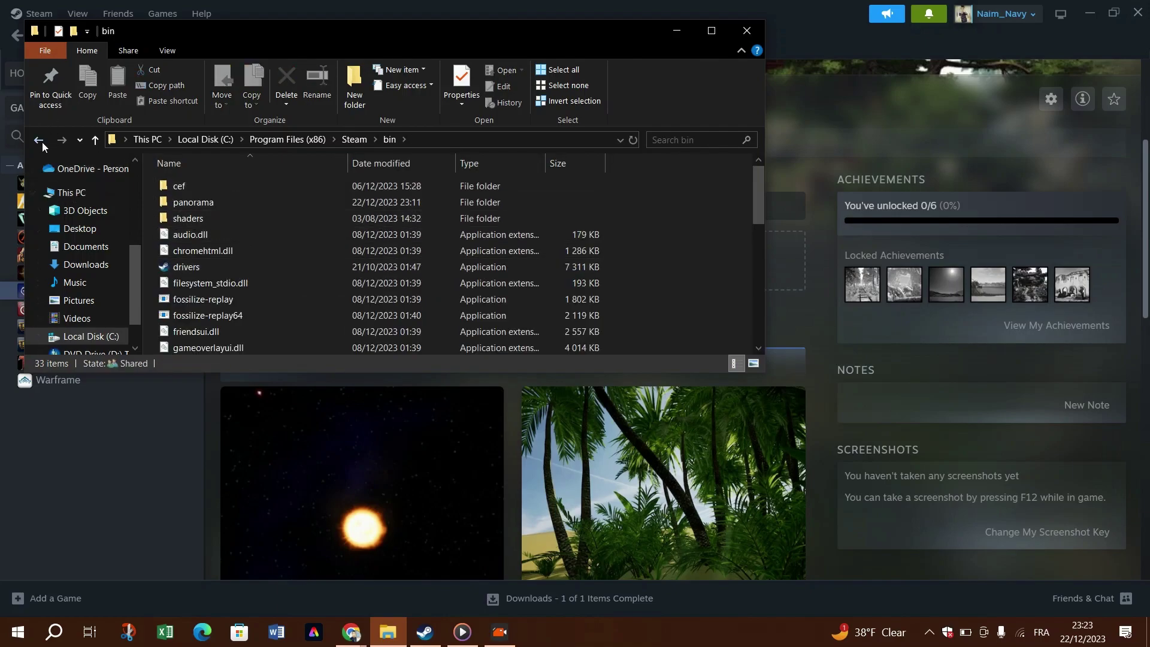
left_click(40, 141)
left_click(747, 30)
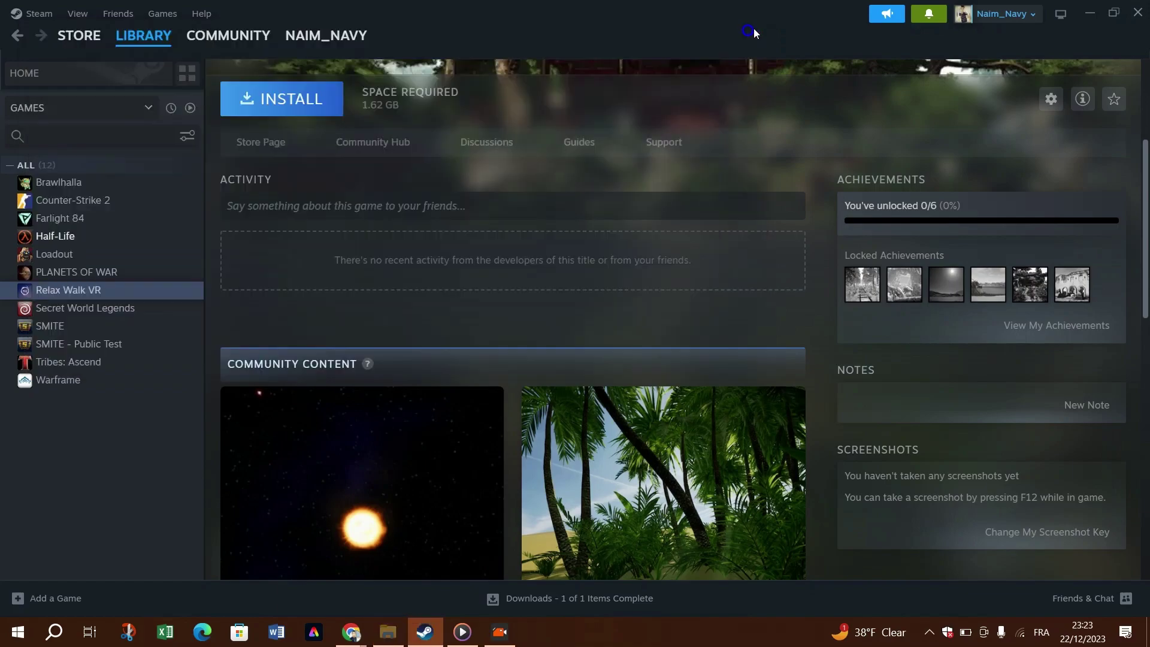
Glance at the Steam and View menus, then go via Half-Life to Farlight 84's page (9.27 GB required).
left_click(49, 17)
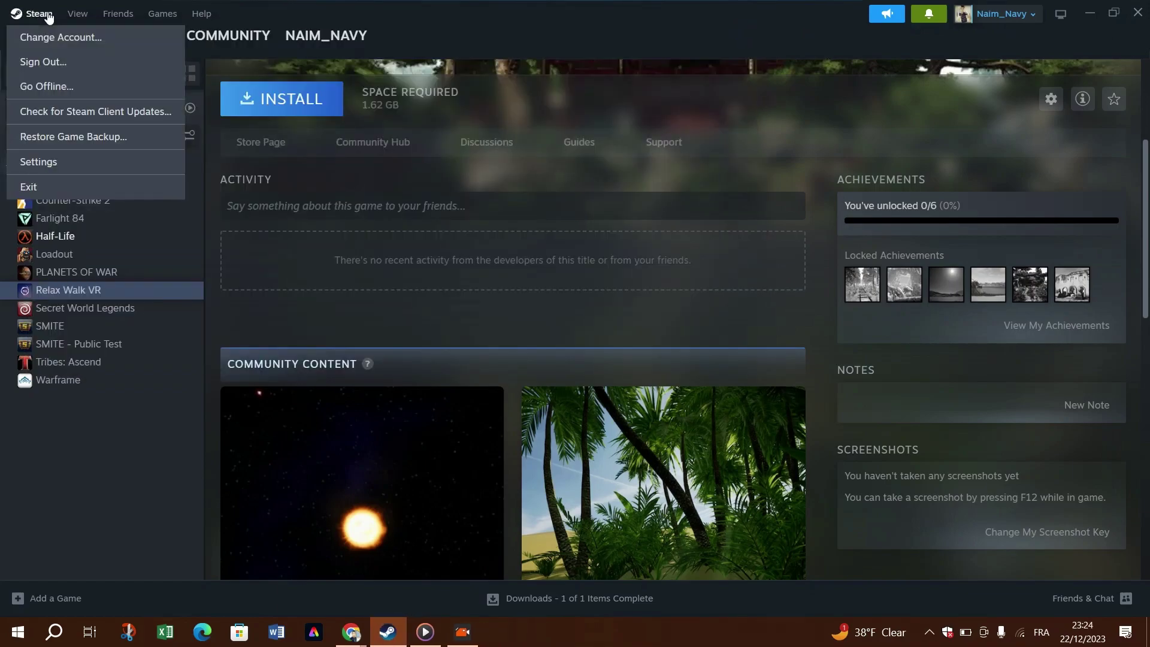
left_click(80, 14)
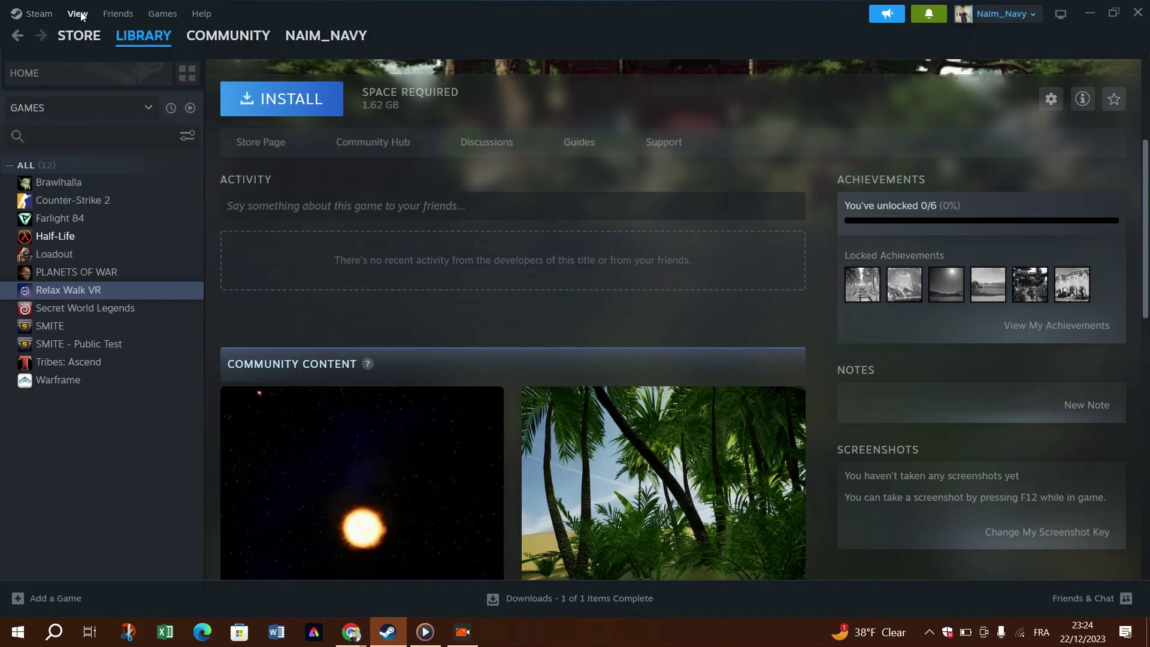
left_click(80, 14)
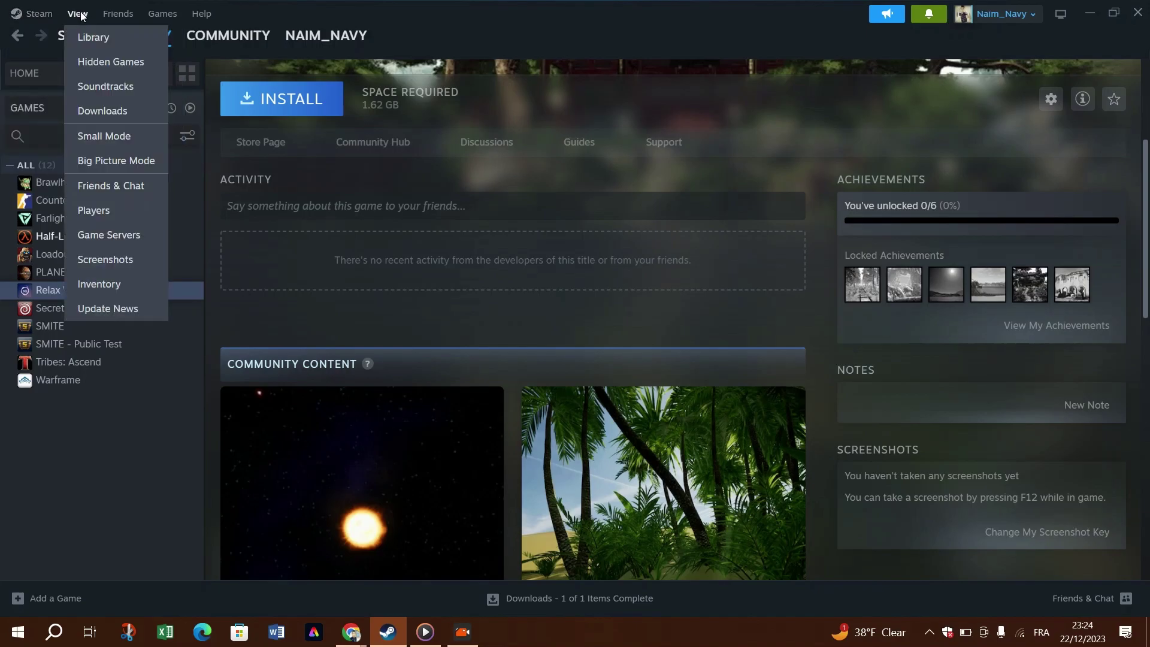
left_click(166, 394)
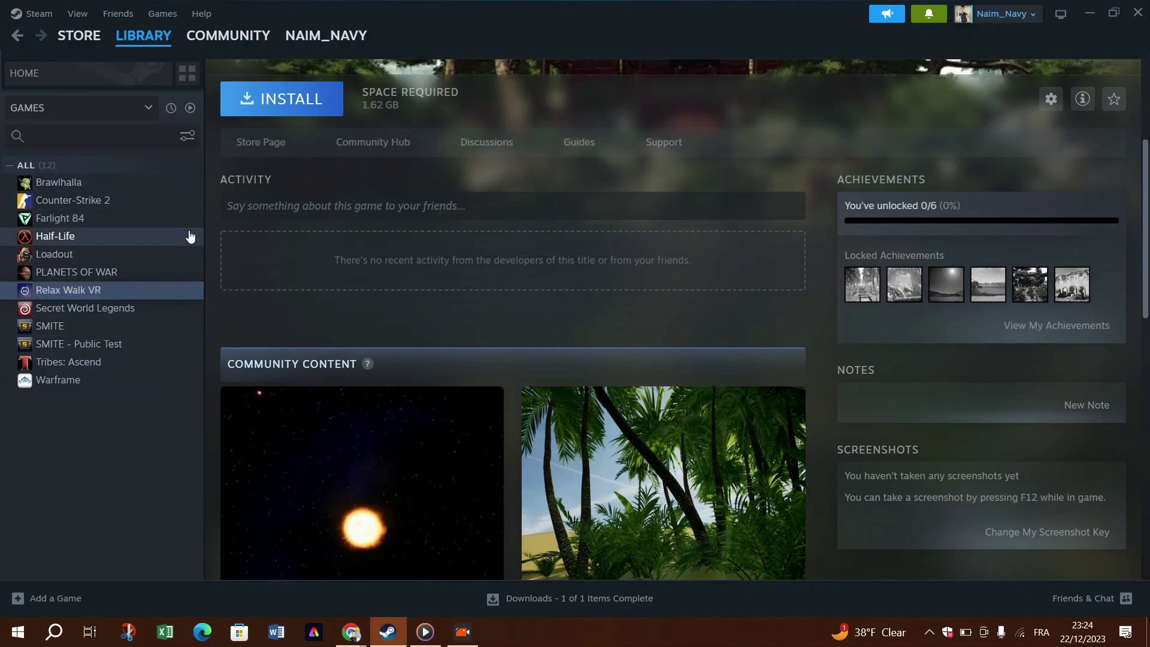
left_click(60, 237)
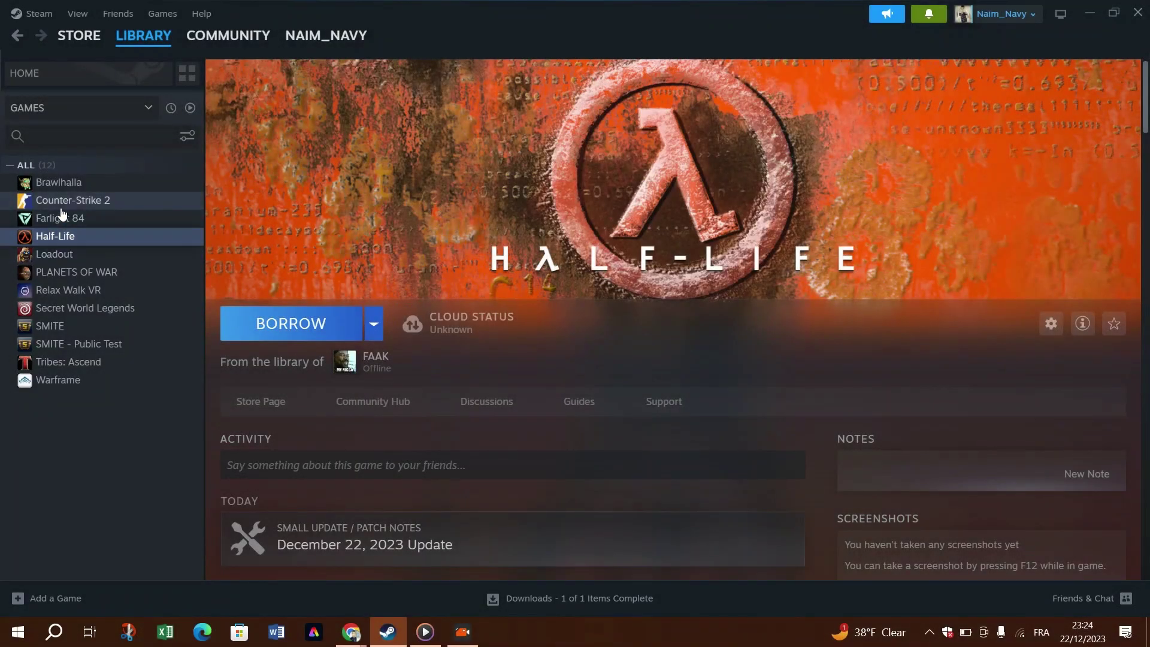
left_click(62, 217)
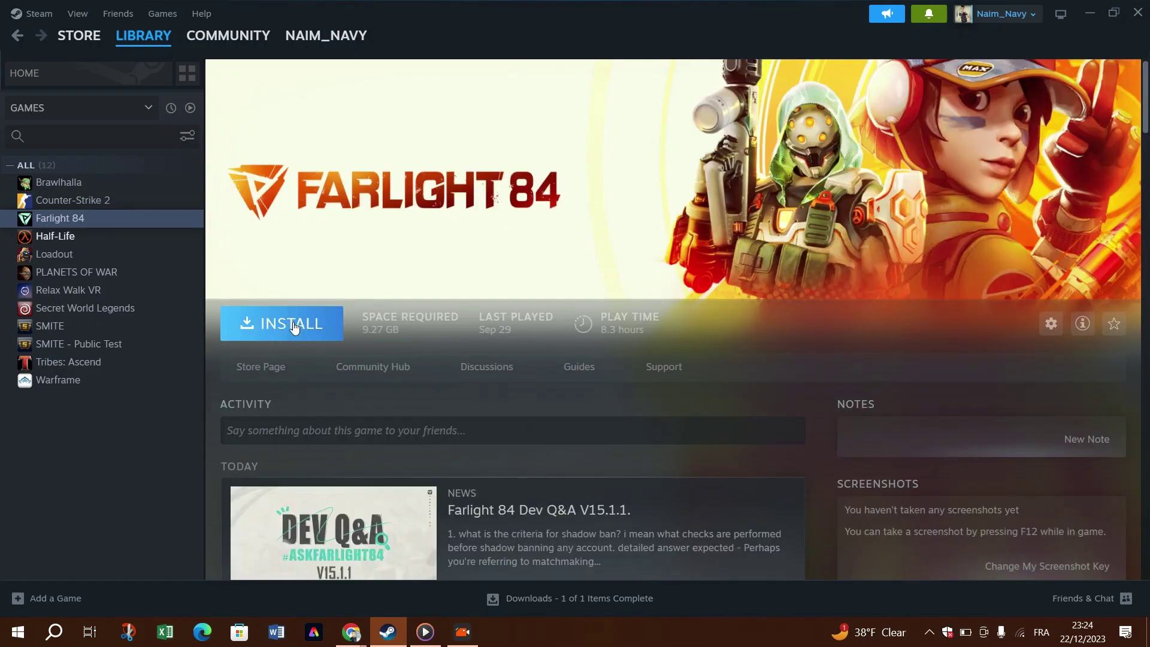
left_click(293, 325)
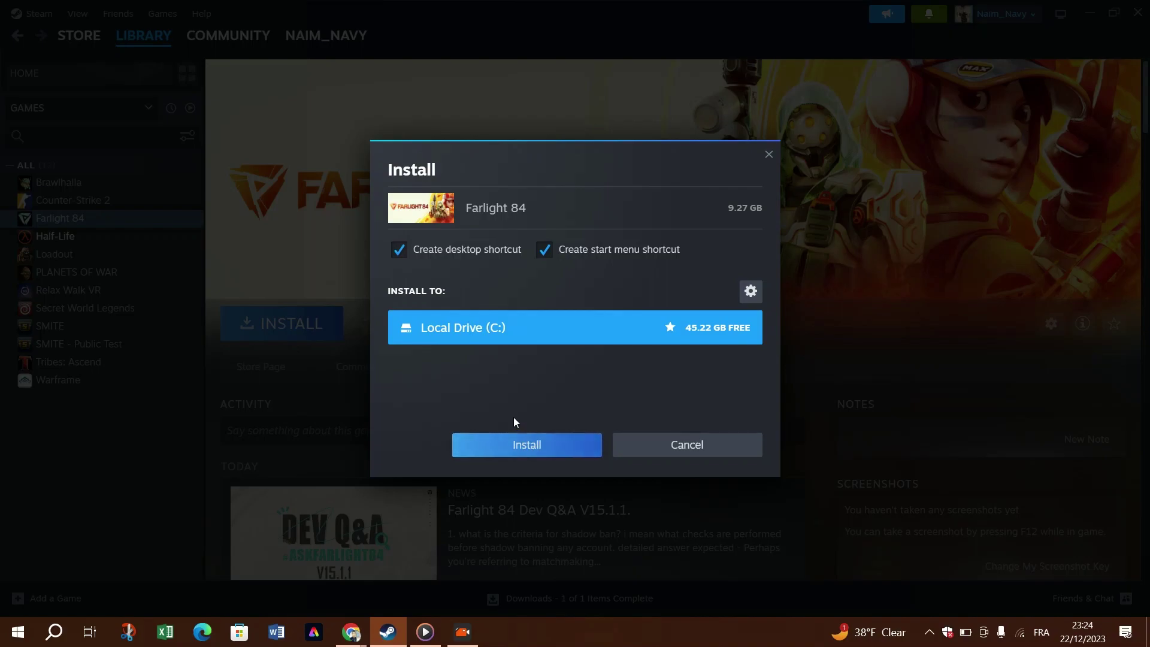
left_click(678, 446)
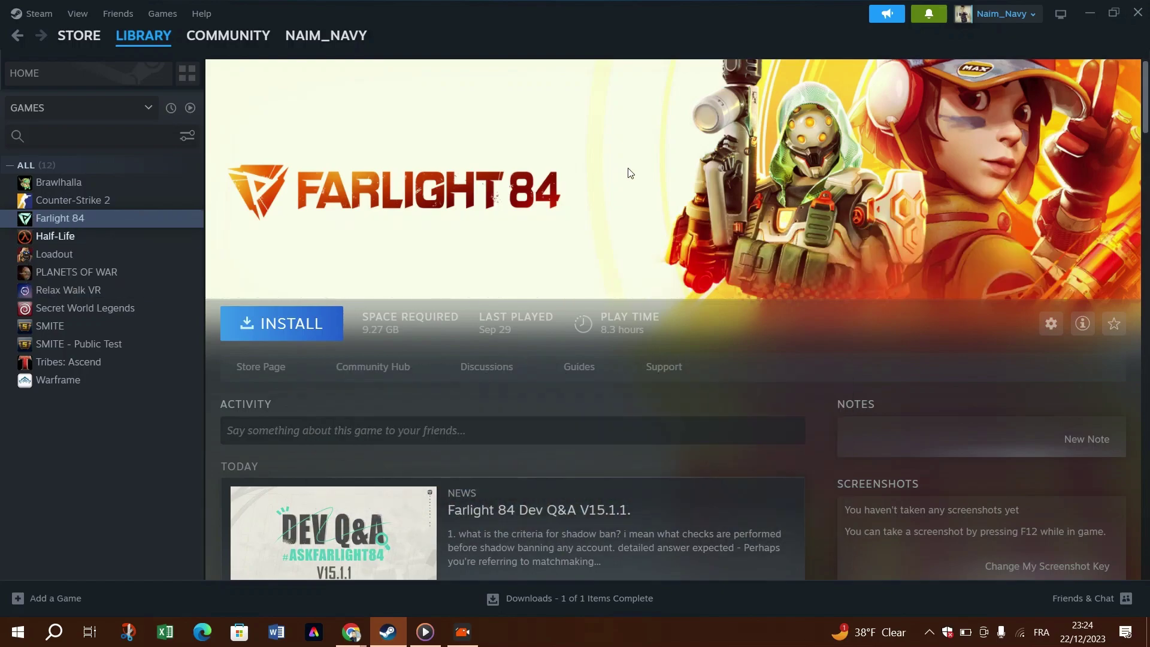
Pass through Relax Walk VR and Secret World Legends to SMITE, scrolling its page (36 GB required).
scroll(514, 285, "down", 3)
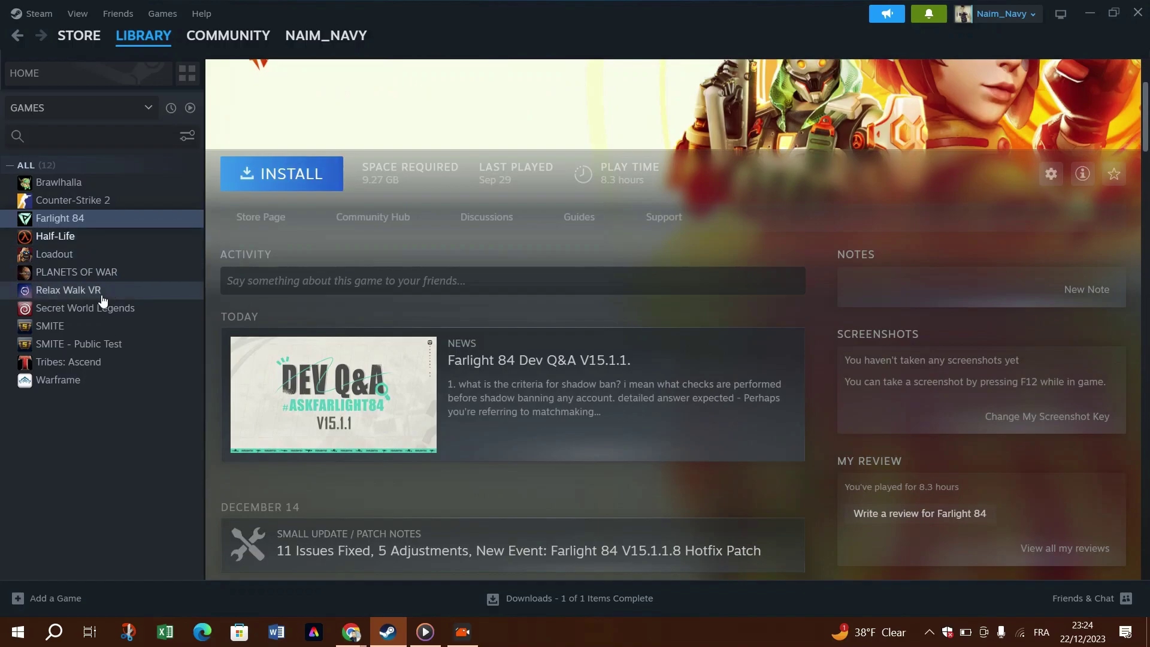
left_click(103, 291)
left_click(106, 314)
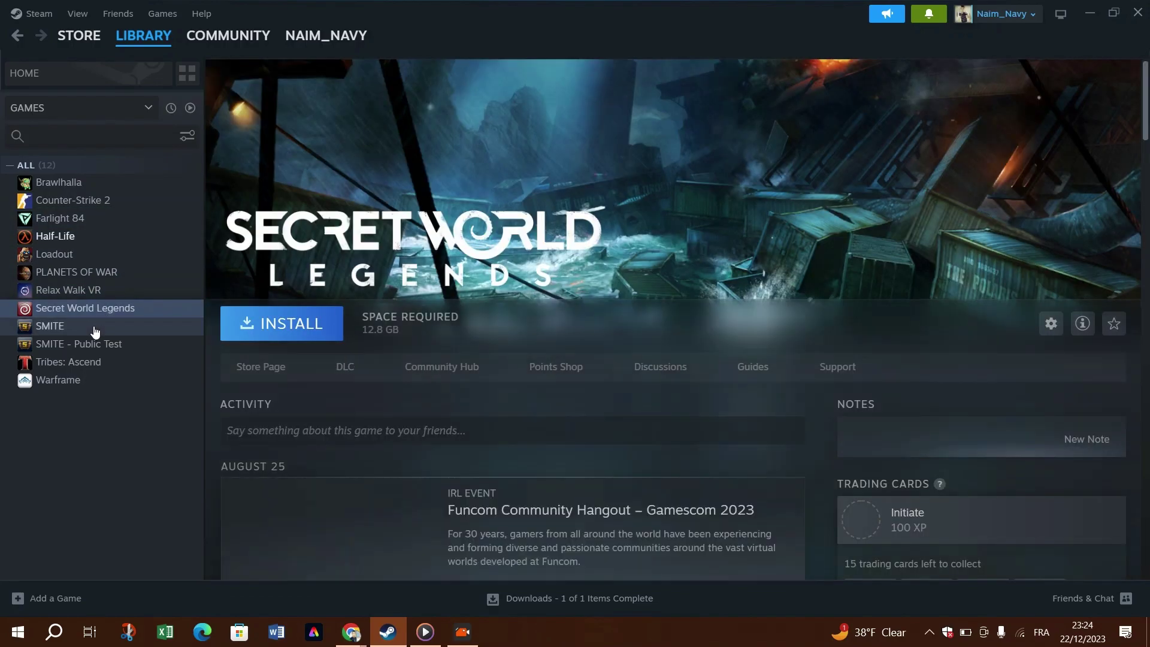
left_click(94, 327)
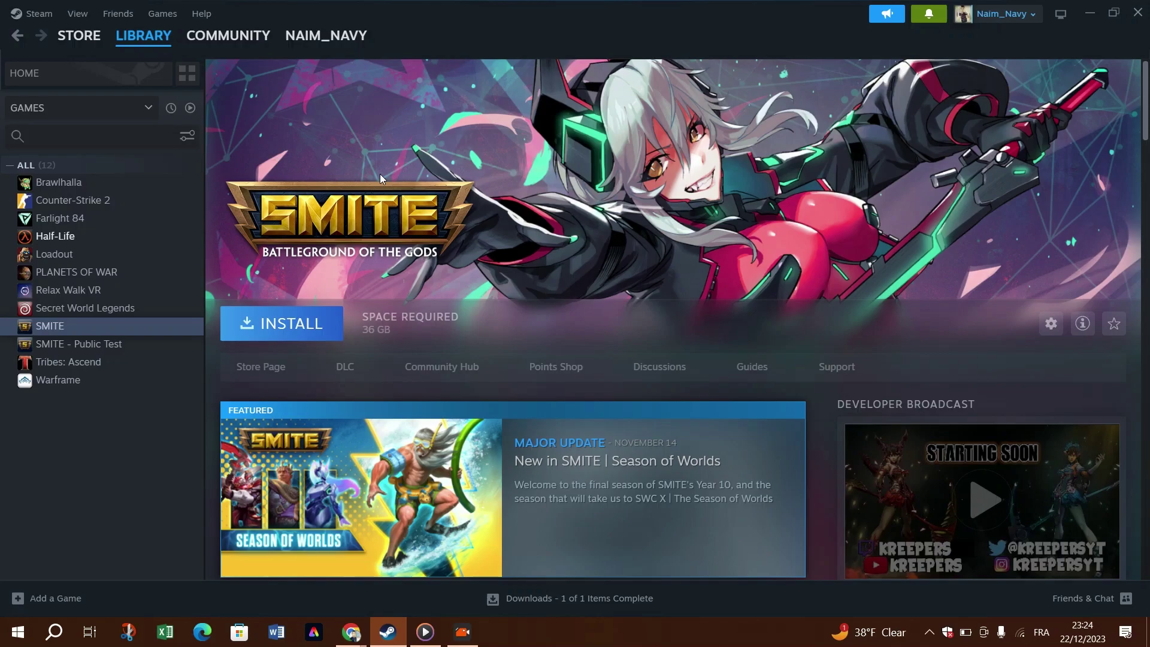
scroll(380, 174, "down", 5)
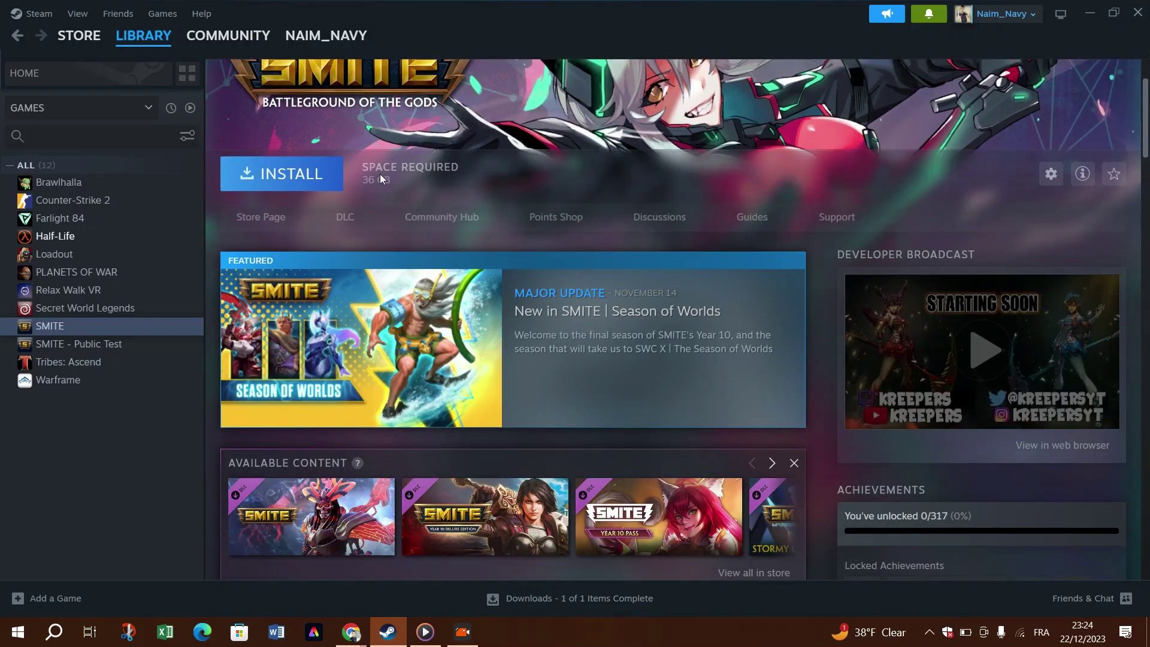
scroll(415, 312, "up", 5)
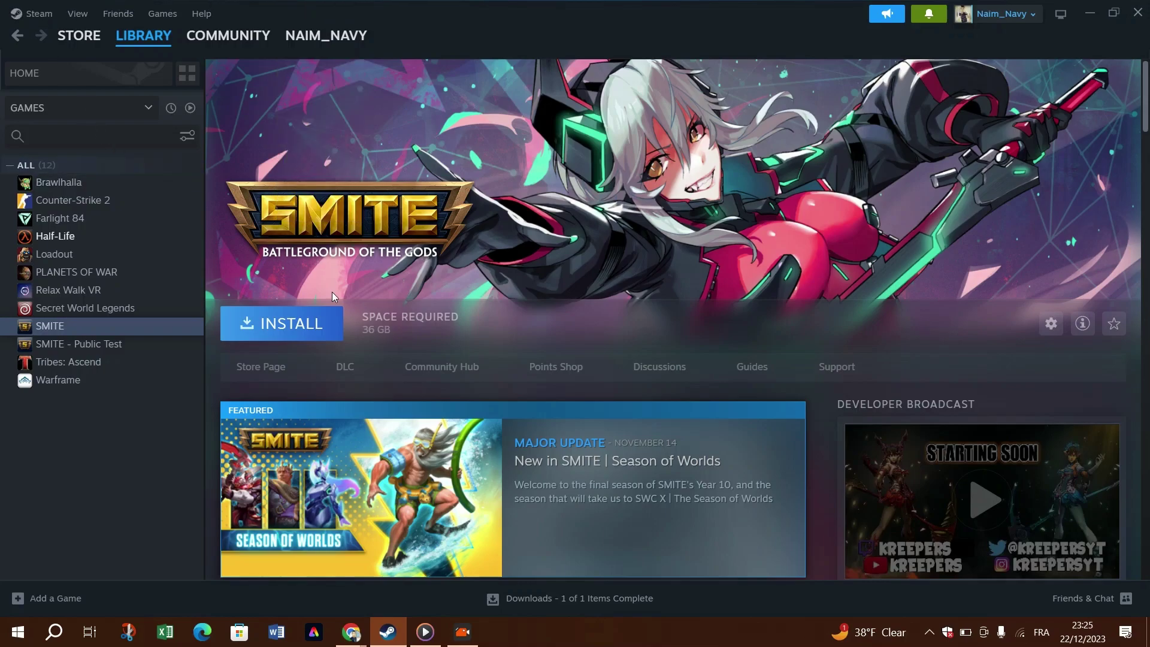
scroll(332, 292, "down", 2)
scroll(312, 250, "up", 2)
Open Steam Settings on Storage, check the C: drive's extra options, and expand the drive list.
left_click(38, 17)
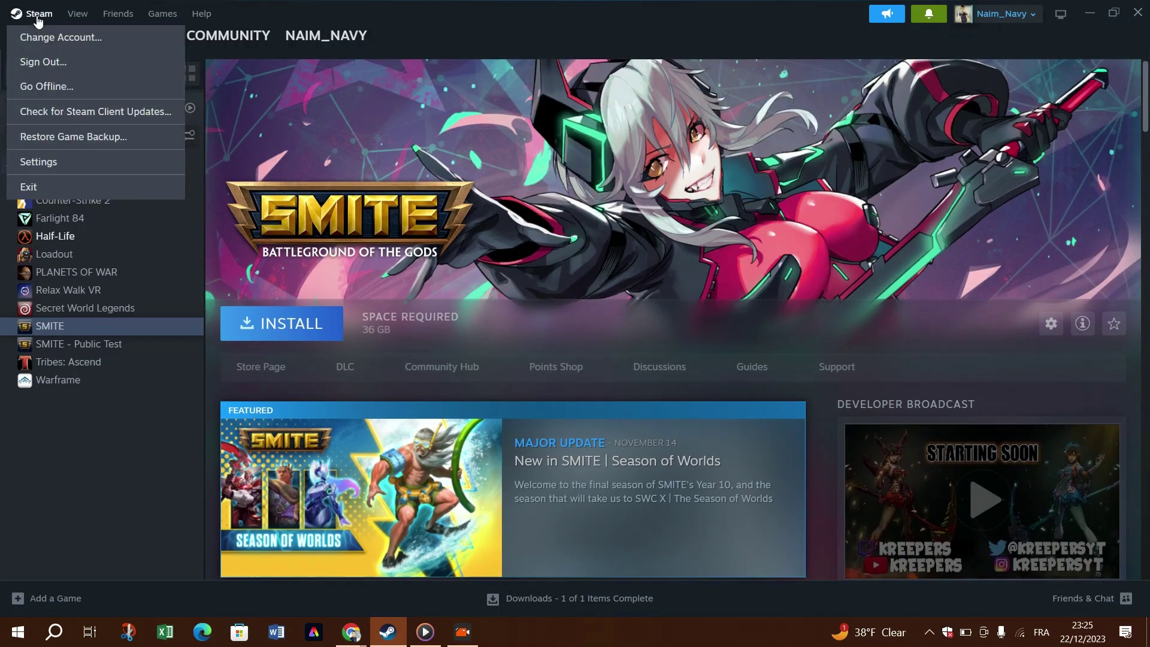
left_click(70, 168)
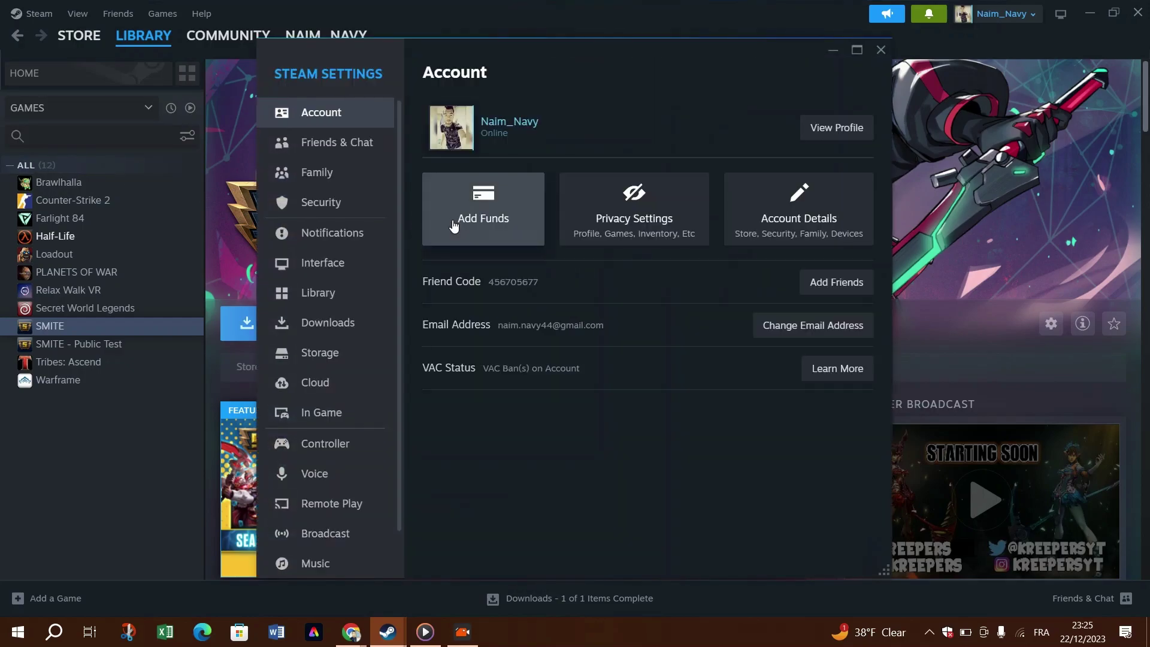
left_click(361, 353)
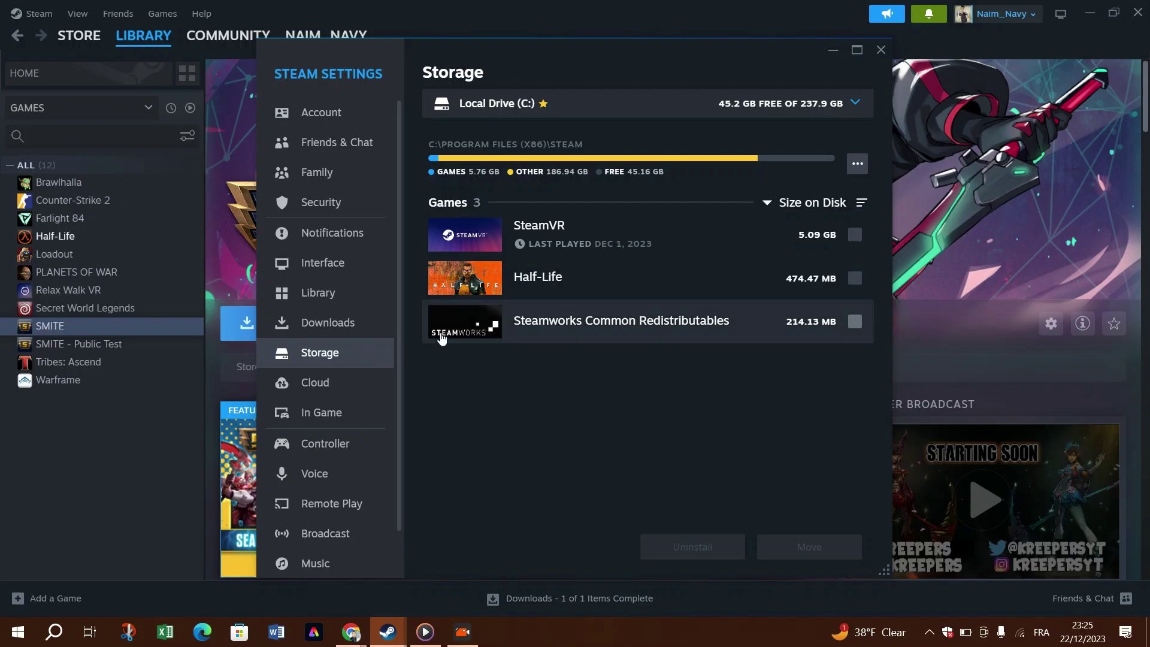
left_click(858, 164)
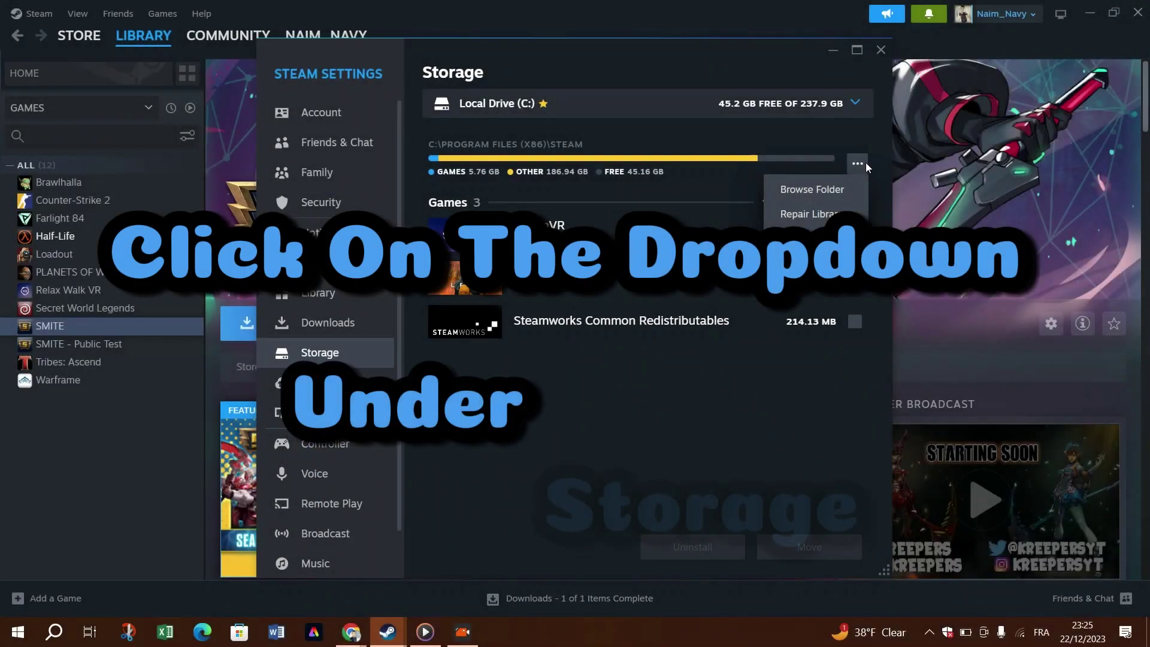
left_click(858, 164)
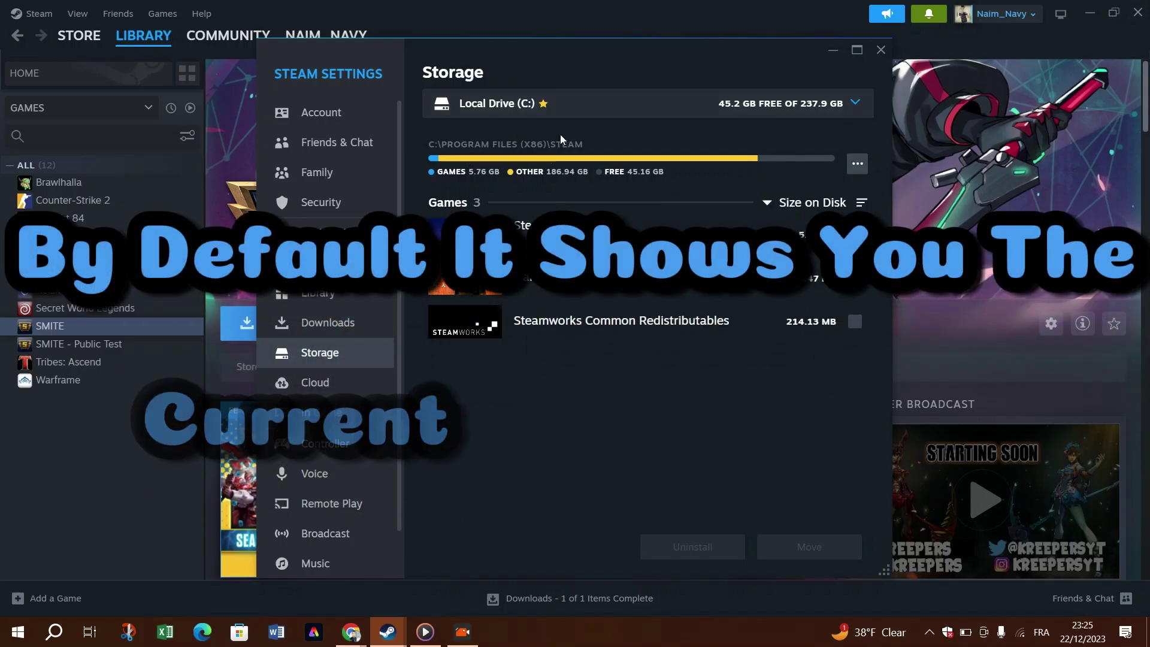
left_click(832, 99)
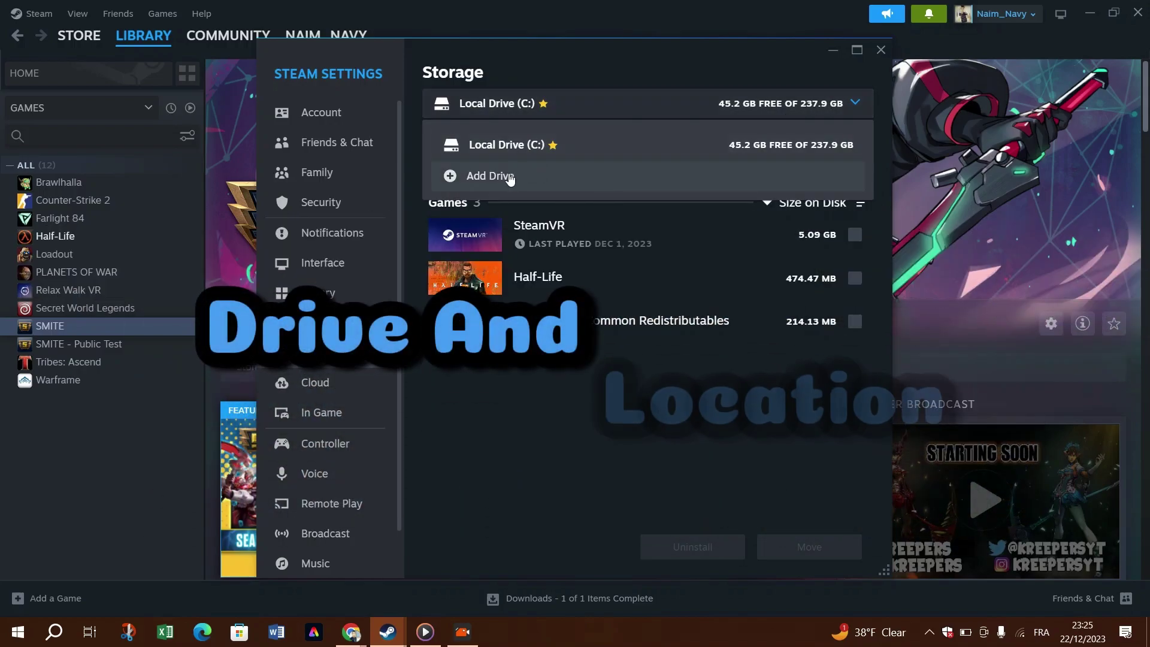
Add Desktop > SS > The_Sims > Game Files > NoCD as a new Steam library folder.
left_click(486, 179)
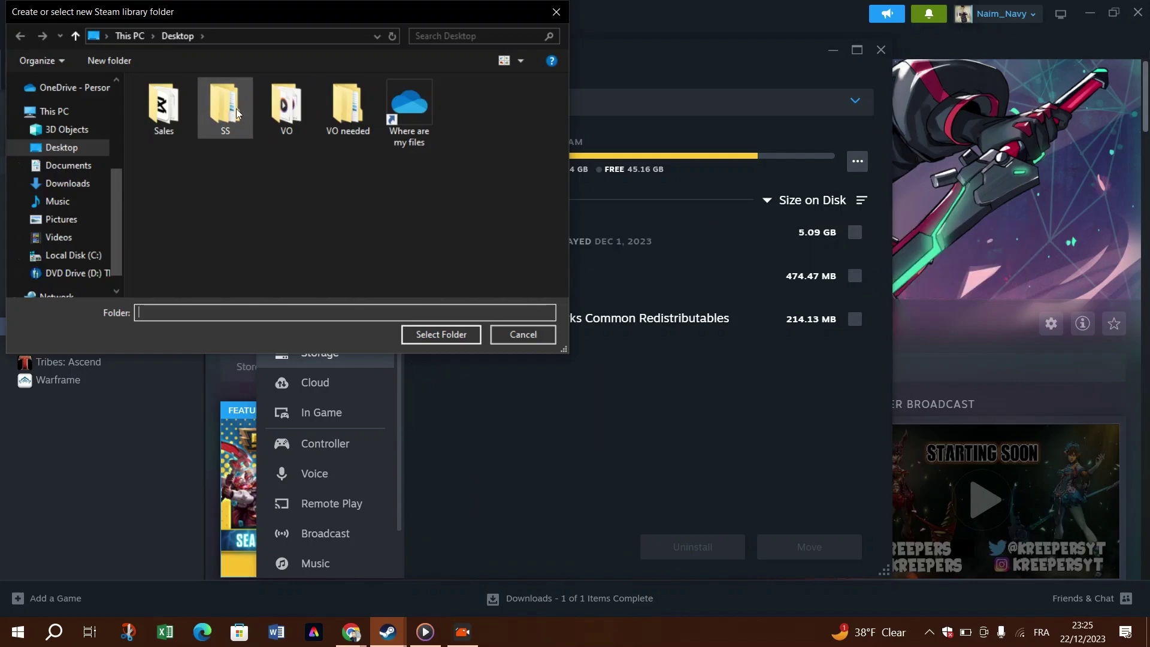
double_click(236, 109)
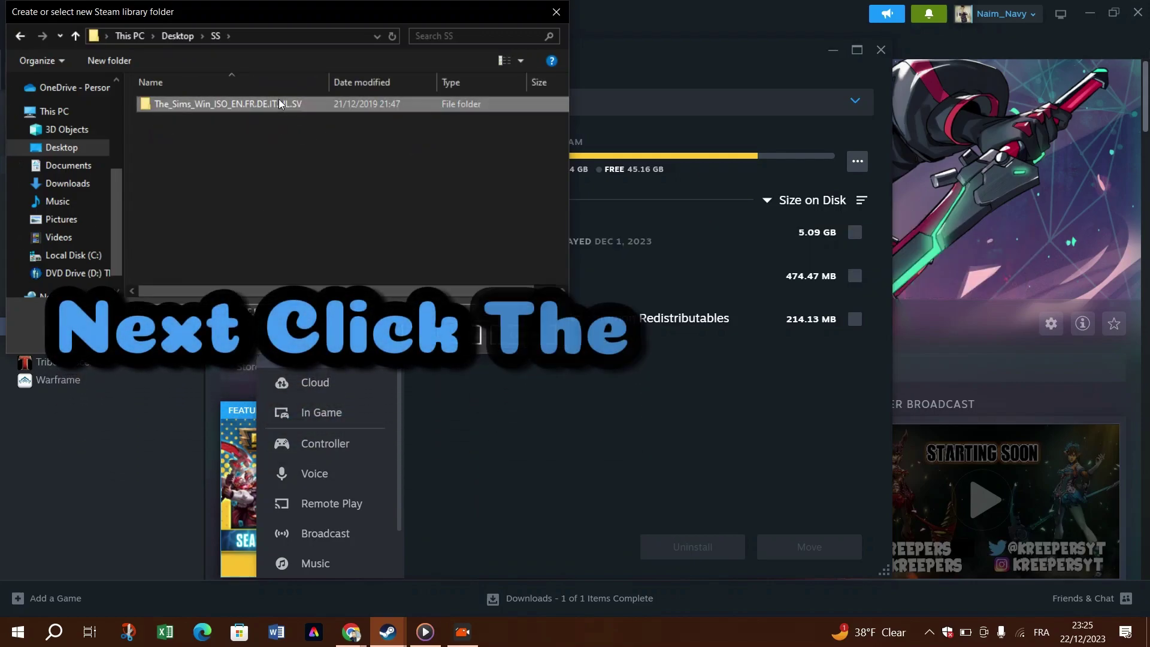
double_click(279, 99)
double_click(279, 99)
double_click(278, 103)
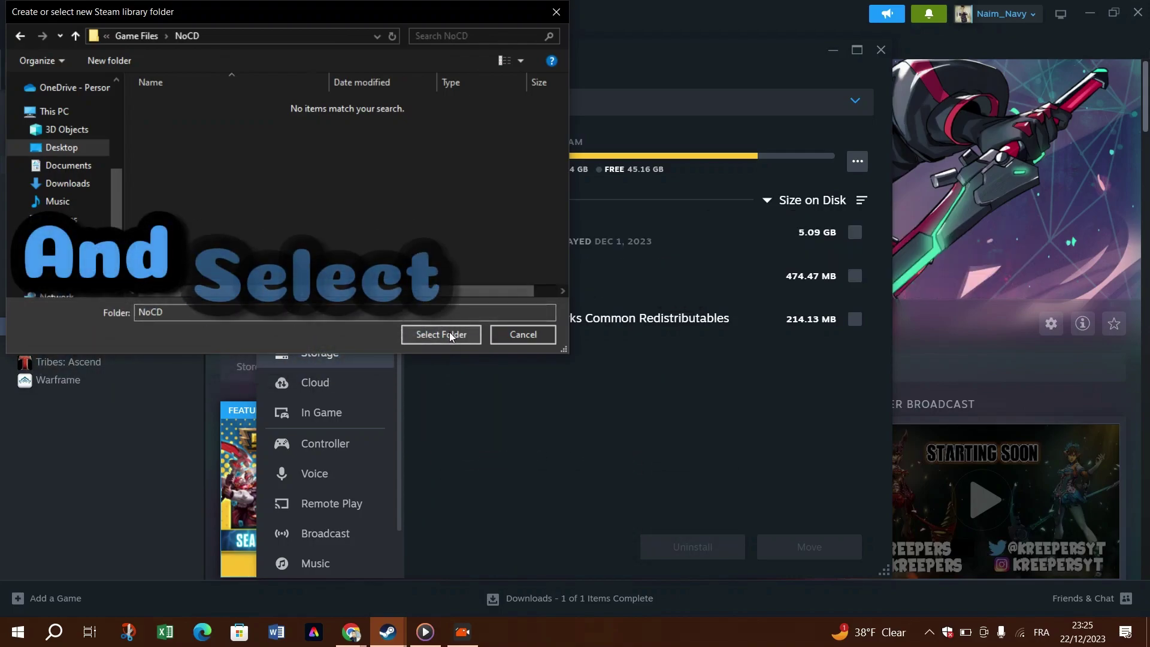
left_click(450, 334)
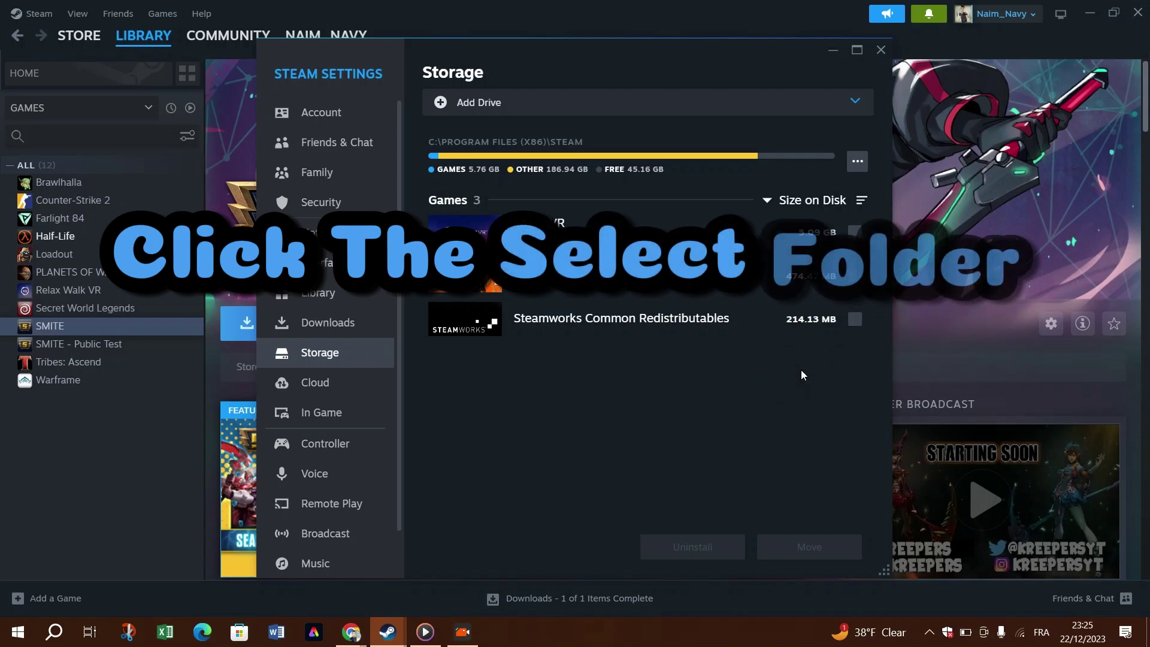
Switch the storage view back to Local Drive (C:) and close Settings, returning to SMITE.
left_click(498, 102)
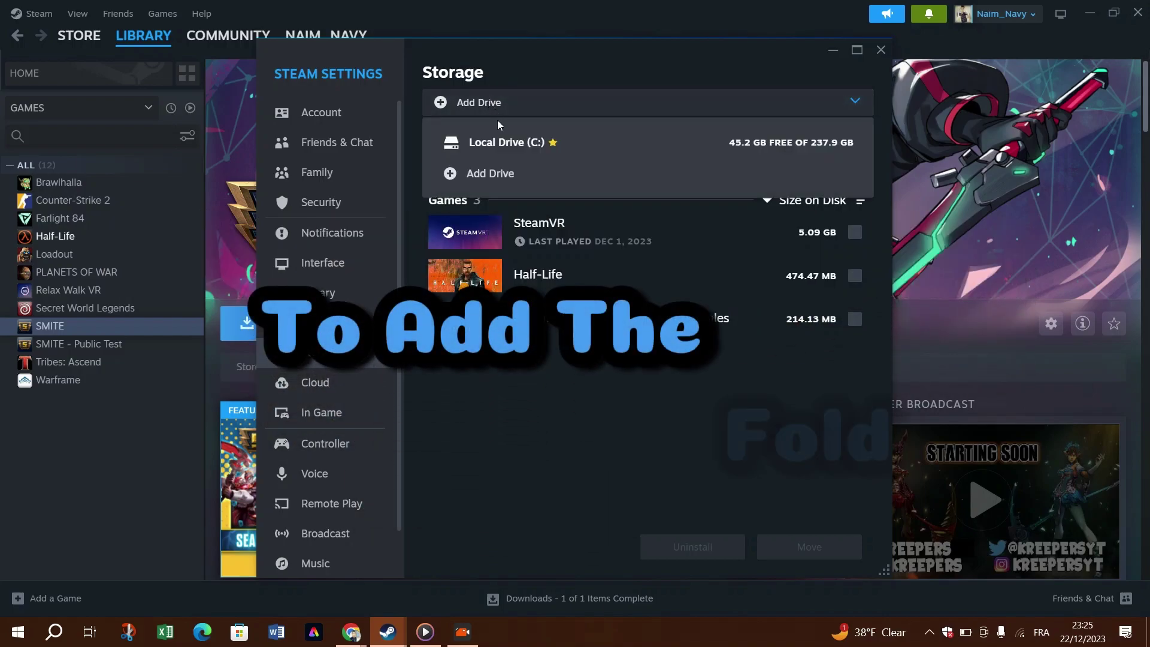
left_click(583, 141)
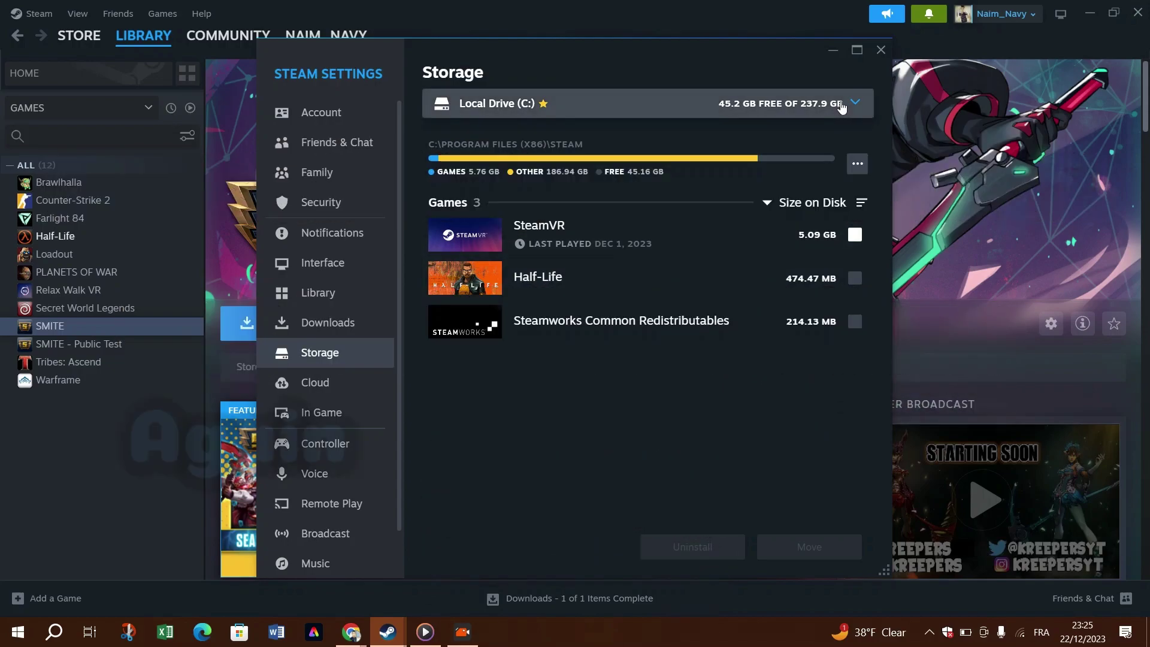
left_click(883, 50)
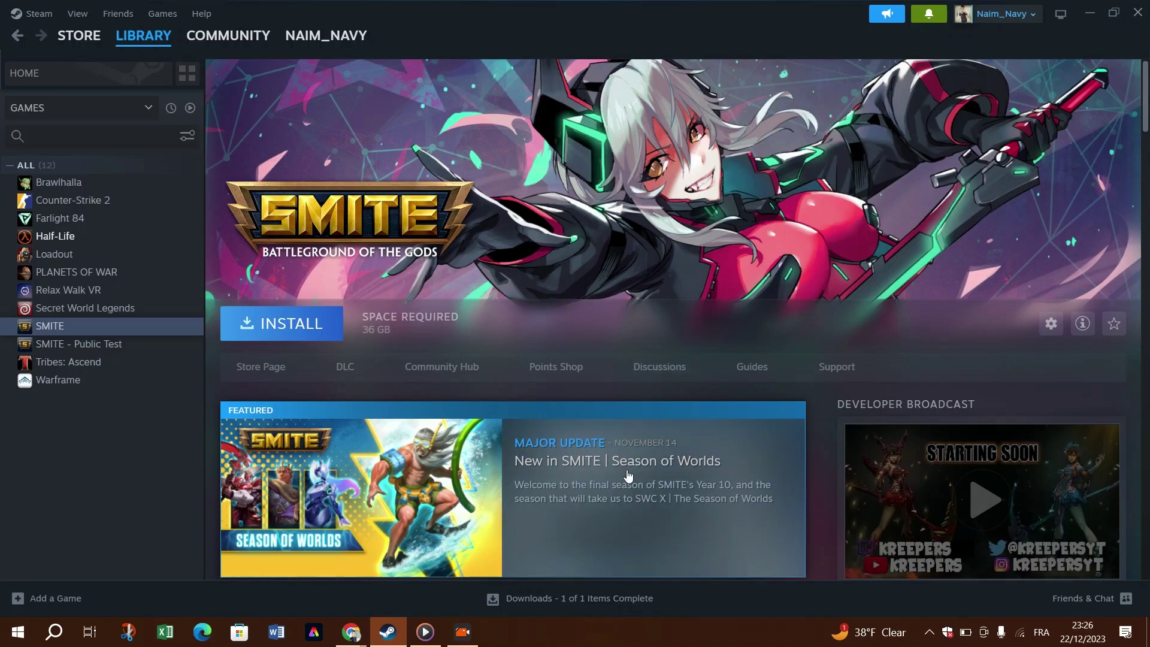
scroll(627, 475, "down", 5)
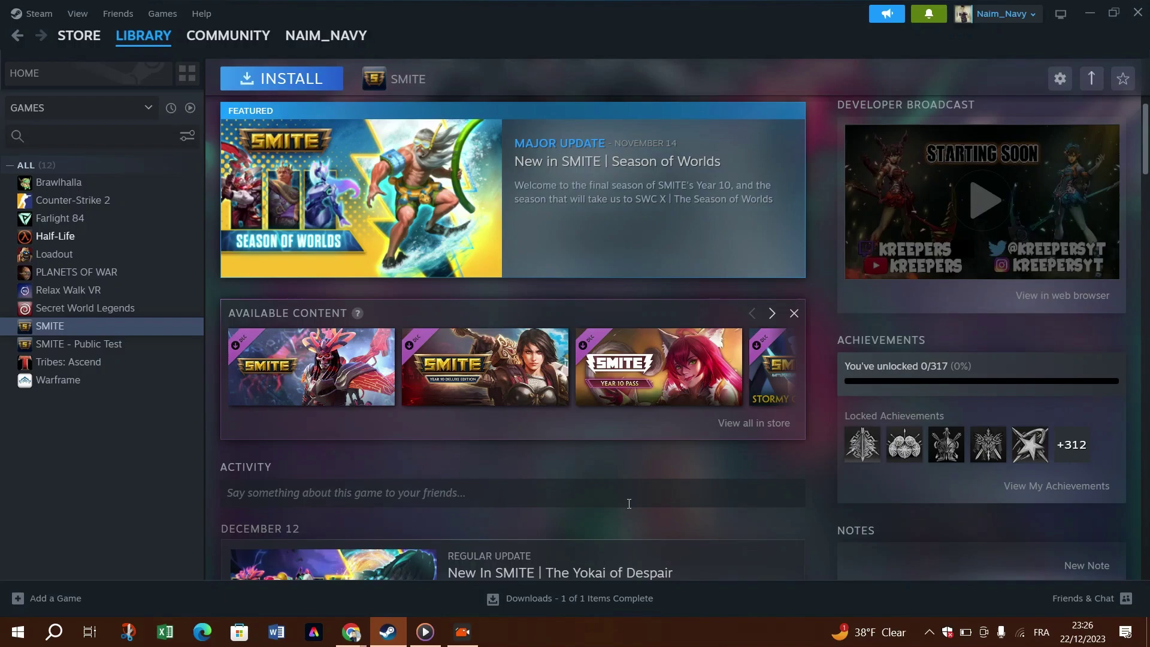
scroll(629, 503, "down", 2)
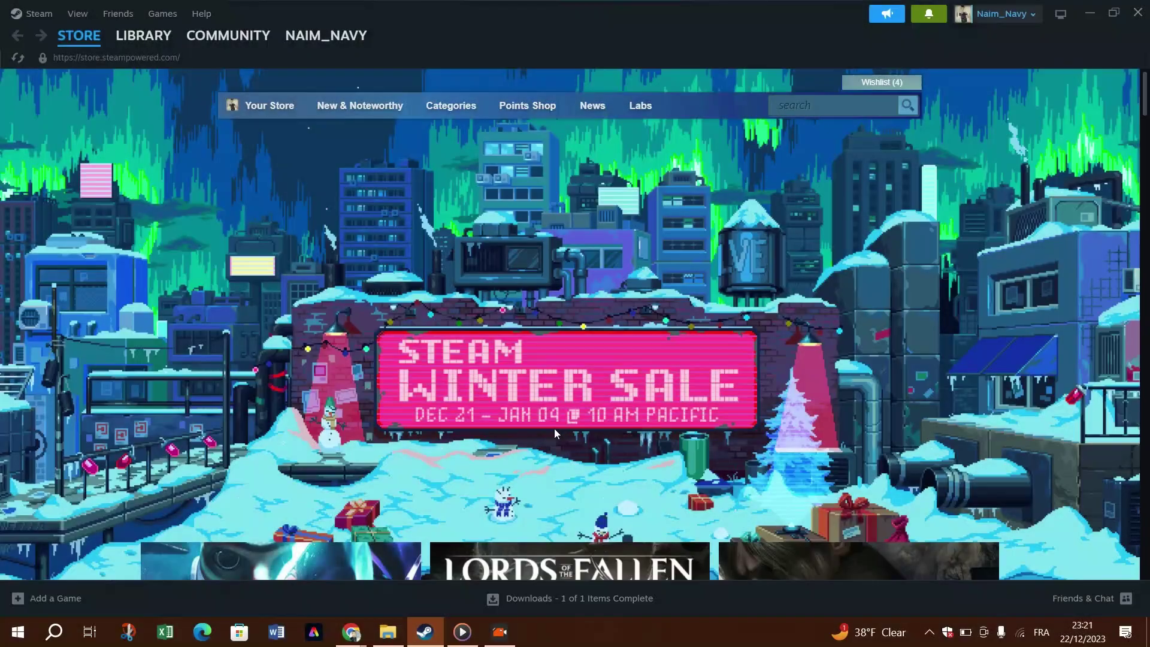
scroll(470, 466, "down", 3)
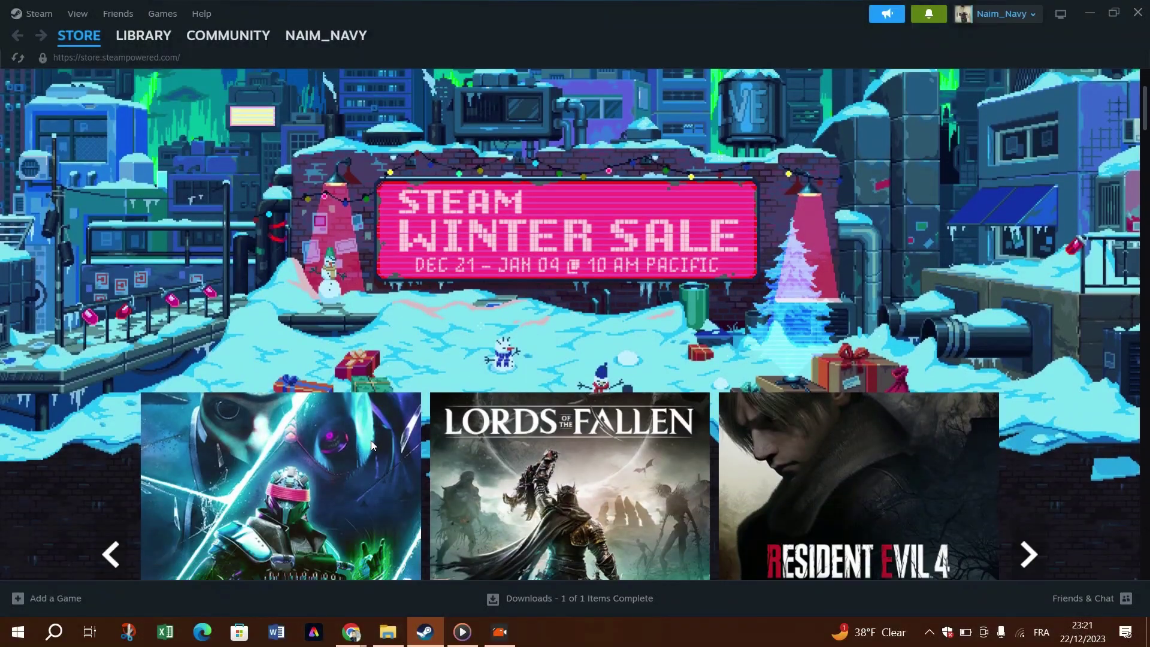
scroll(396, 351, "down", 1)
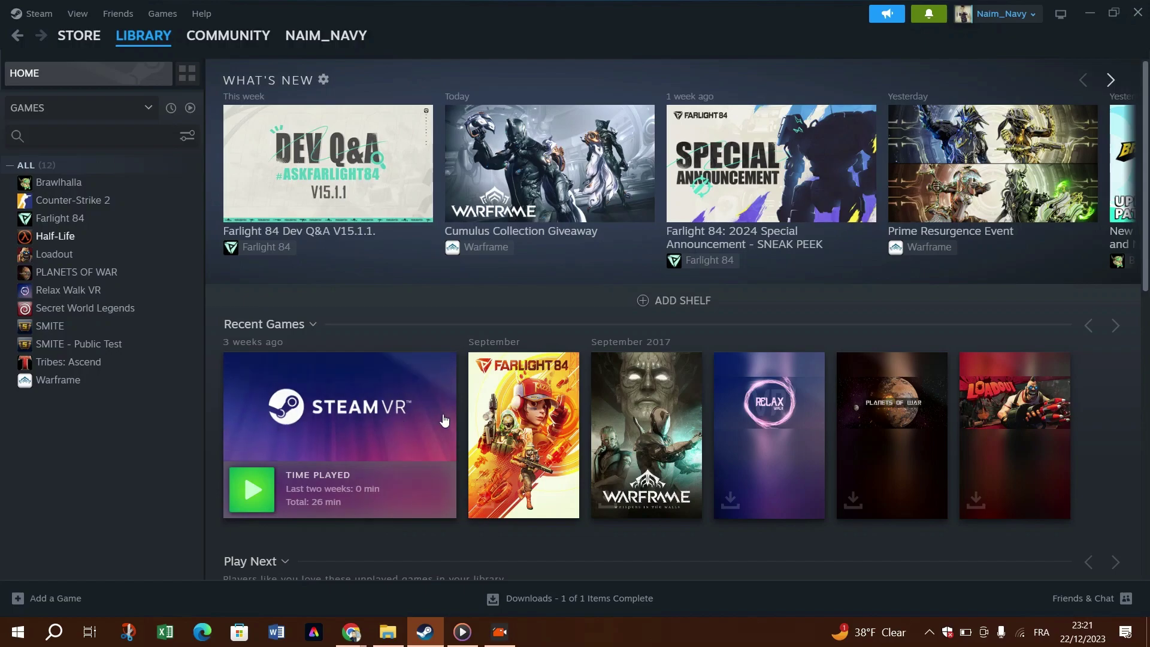
Scroll the Library home down and back up to bring SMITE into view in the games list.
scroll(444, 421, "down", 3)
scroll(443, 415, "up", 1)
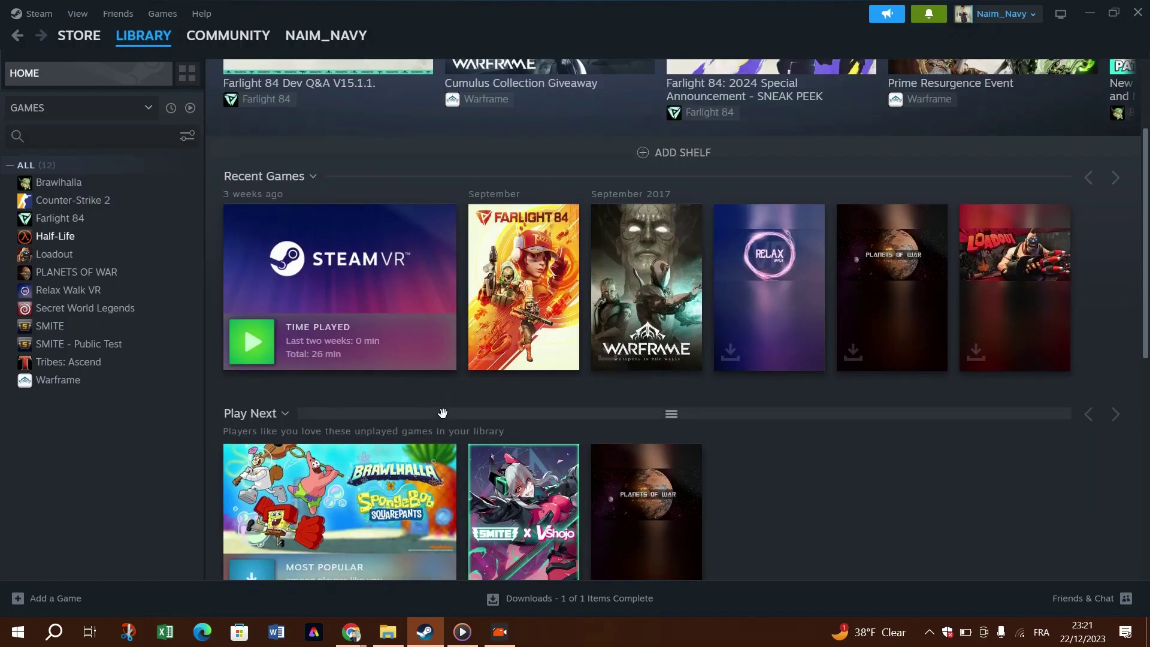
scroll(442, 413, "up", 3)
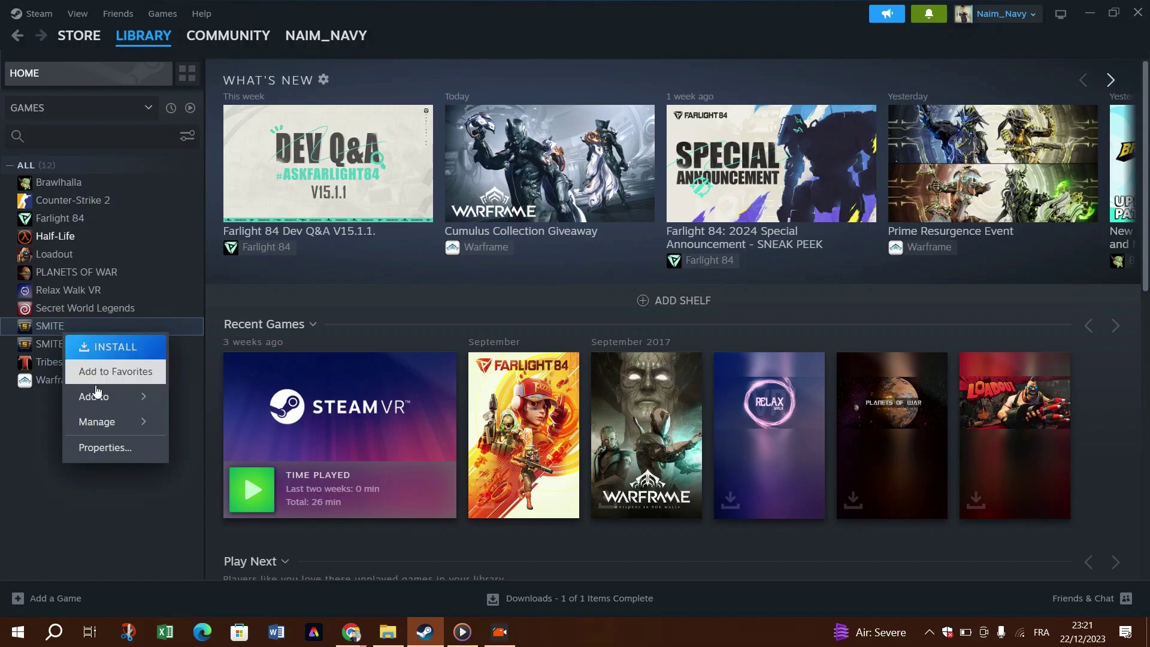
Review SMITE's Properties across General, Updates, Betas and Controller, then close it.
mouse_move(105, 426)
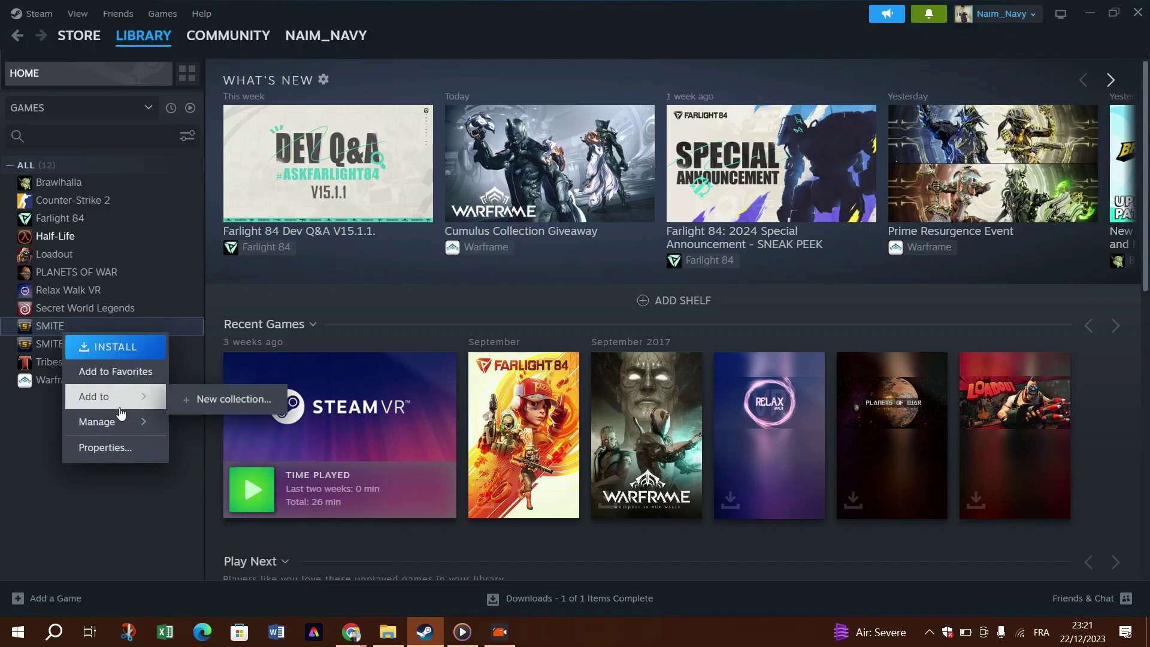
left_click(115, 448)
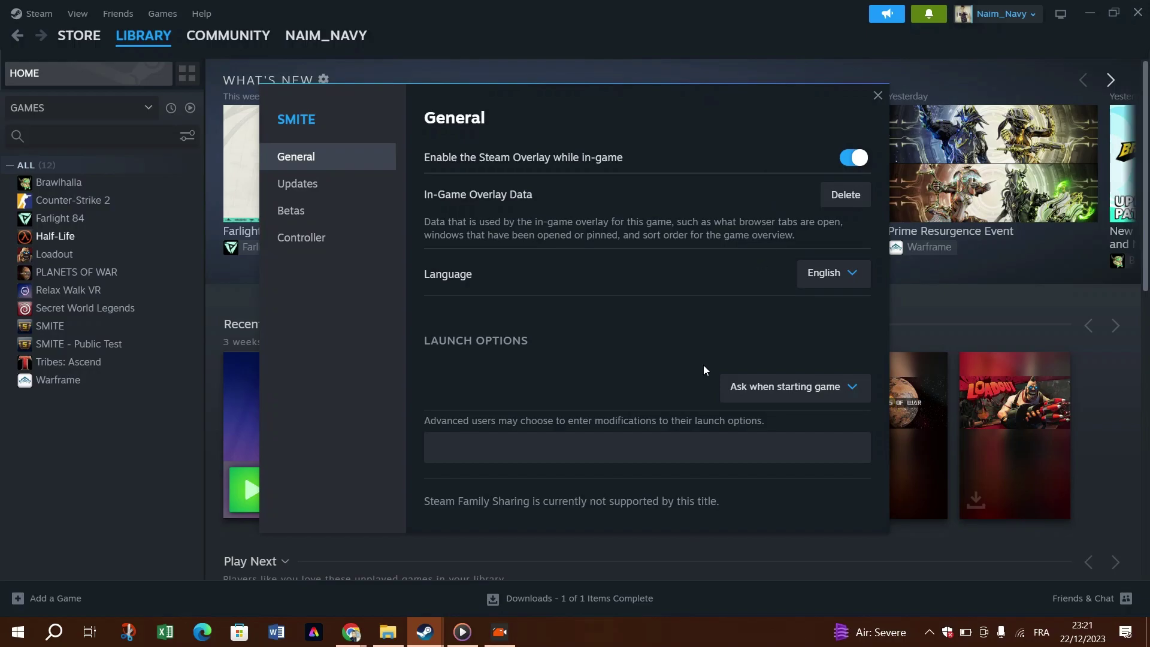
left_click(307, 189)
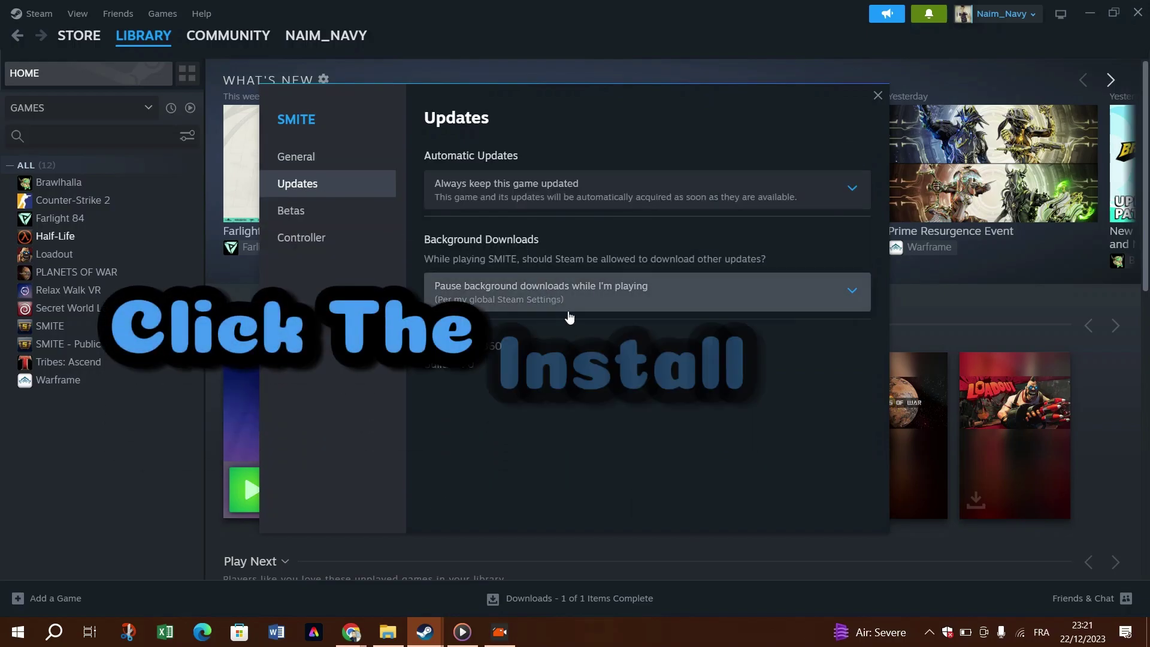
left_click(291, 211)
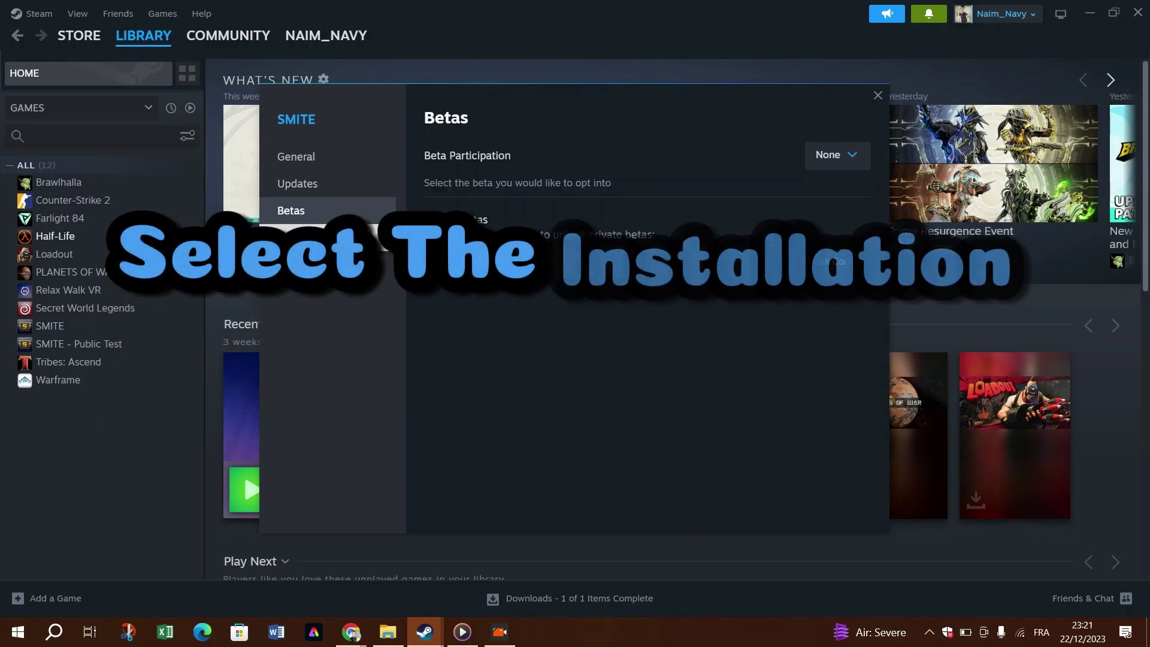
left_click(333, 240)
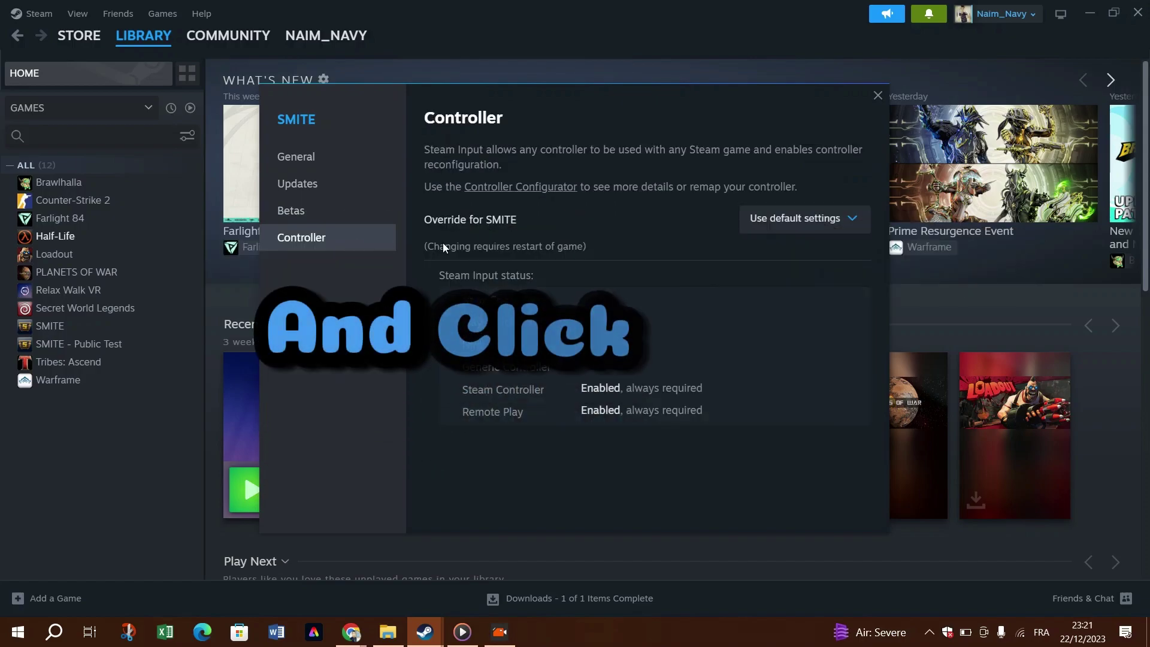
left_click(880, 103)
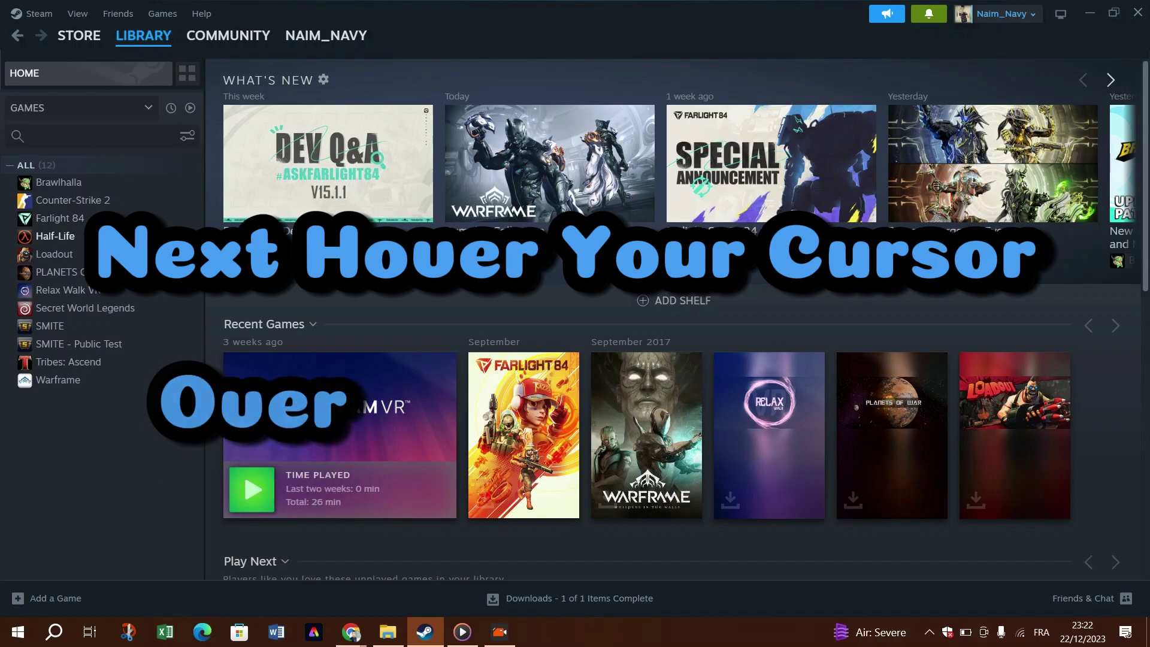
Bring up Half-Life's options in the library list, then dismiss the menu.
scroll(359, 383, "down", 6)
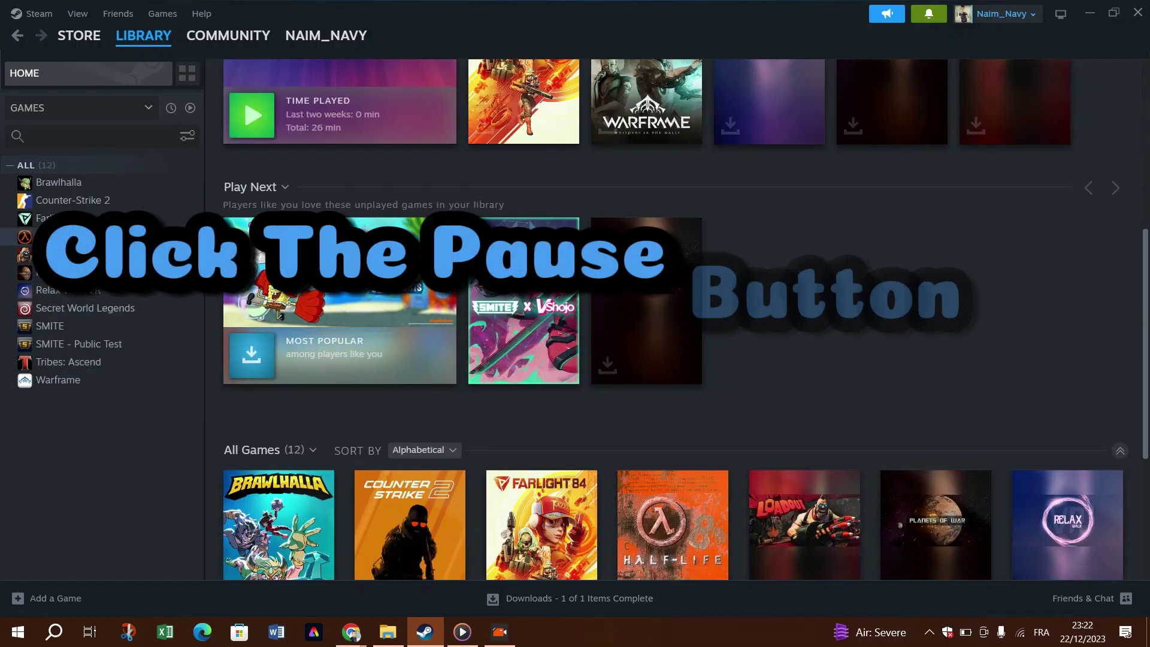
right_click(51, 237)
mouse_move(114, 321)
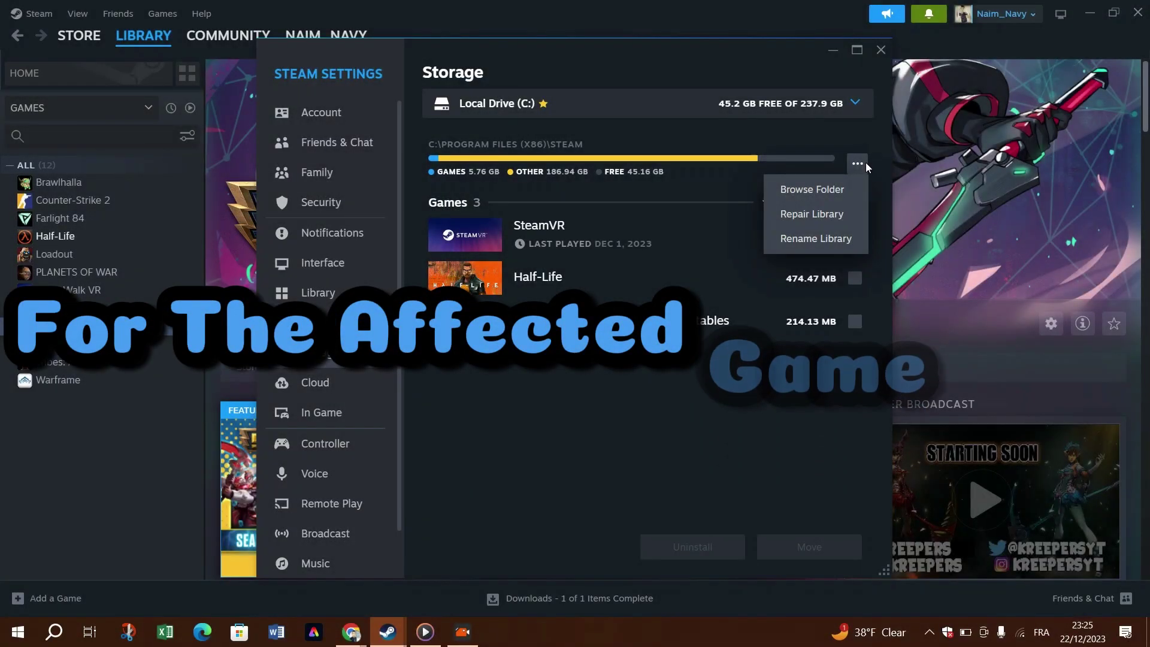
left_click(865, 163)
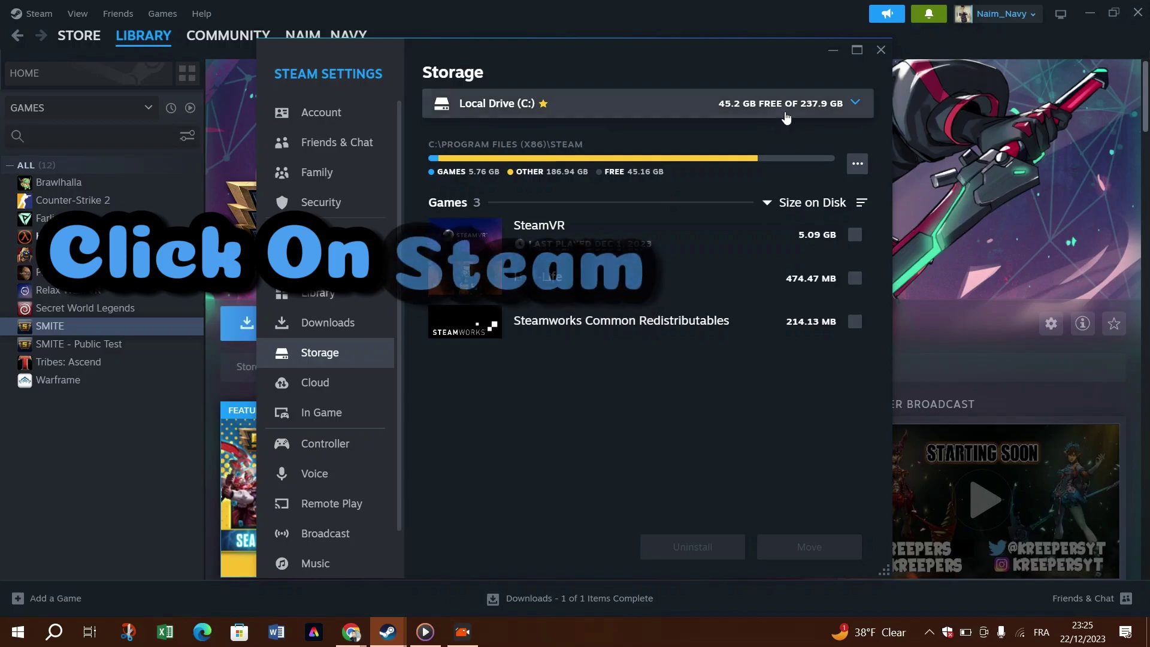
Add Desktop > SS > The_Sims > Game Files > NoCD as a Steam library folder, then reselect Local Drive (C:).
left_click(481, 114)
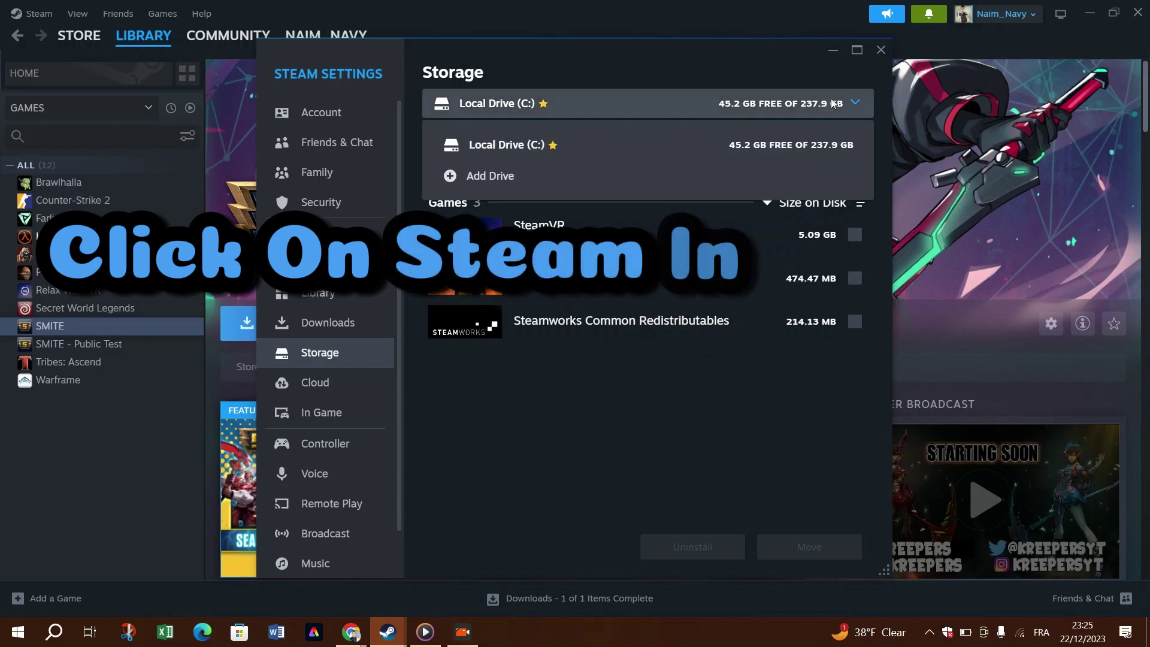
left_click(487, 176)
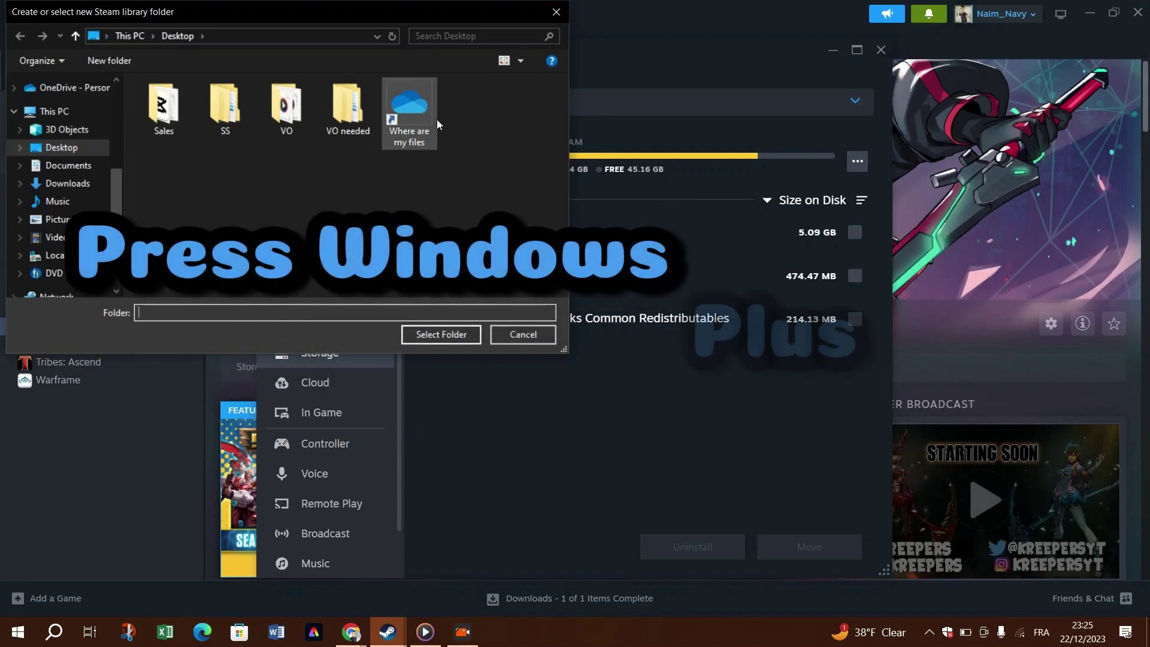
double_click(236, 109)
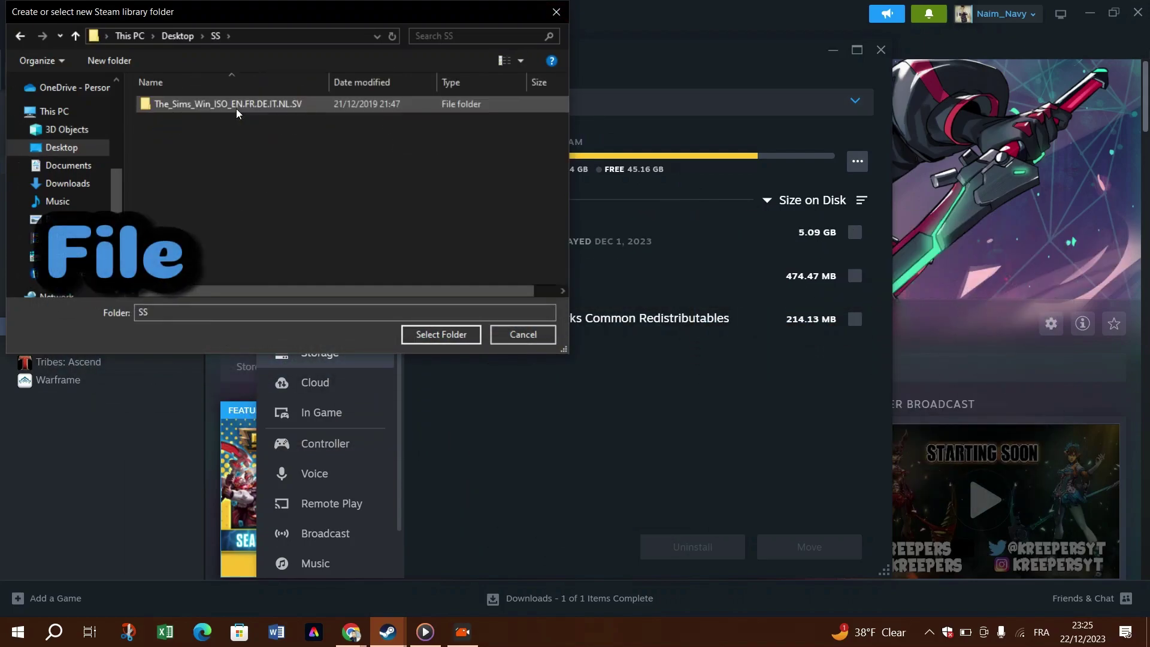
double_click(270, 106)
double_click(278, 104)
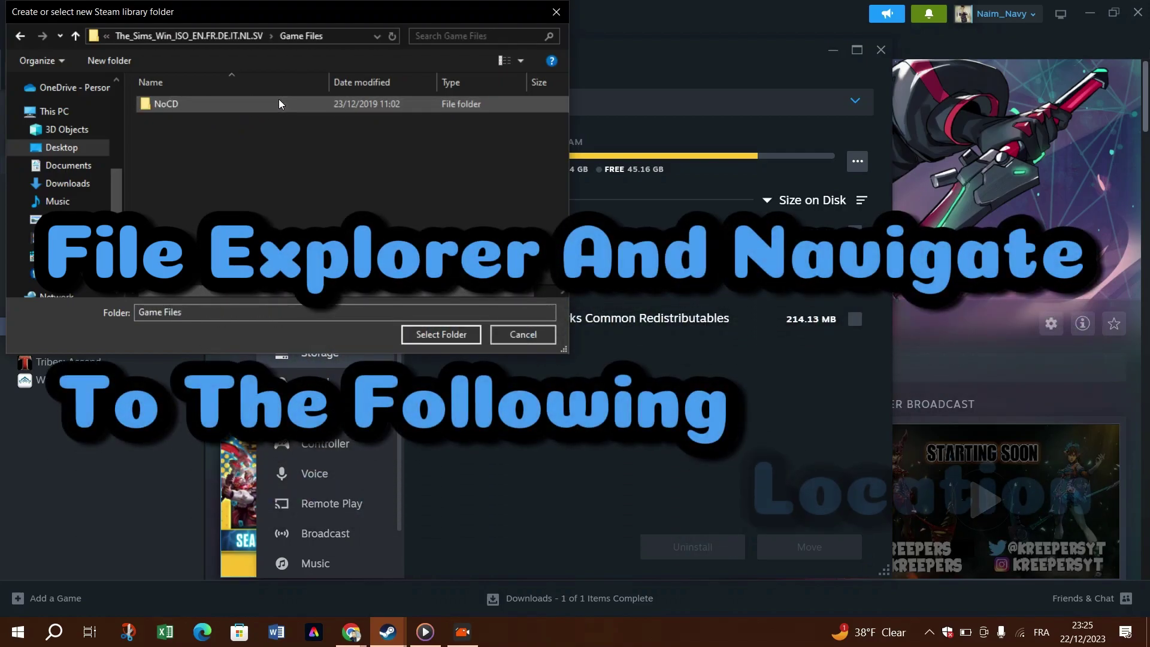
double_click(278, 103)
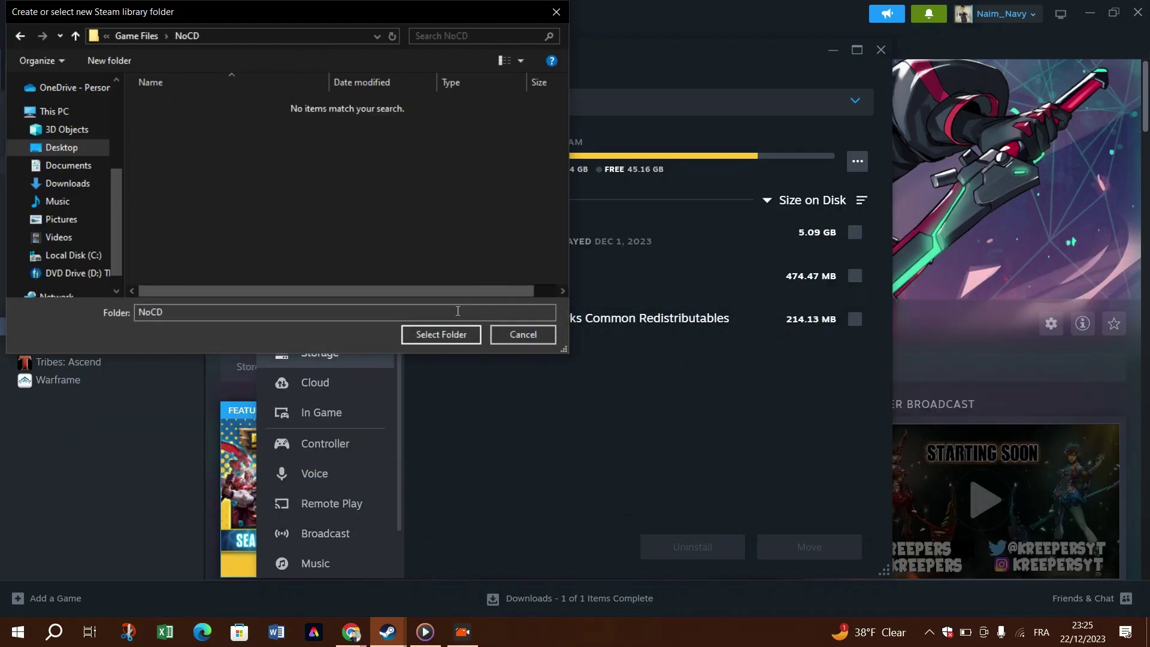
left_click(450, 334)
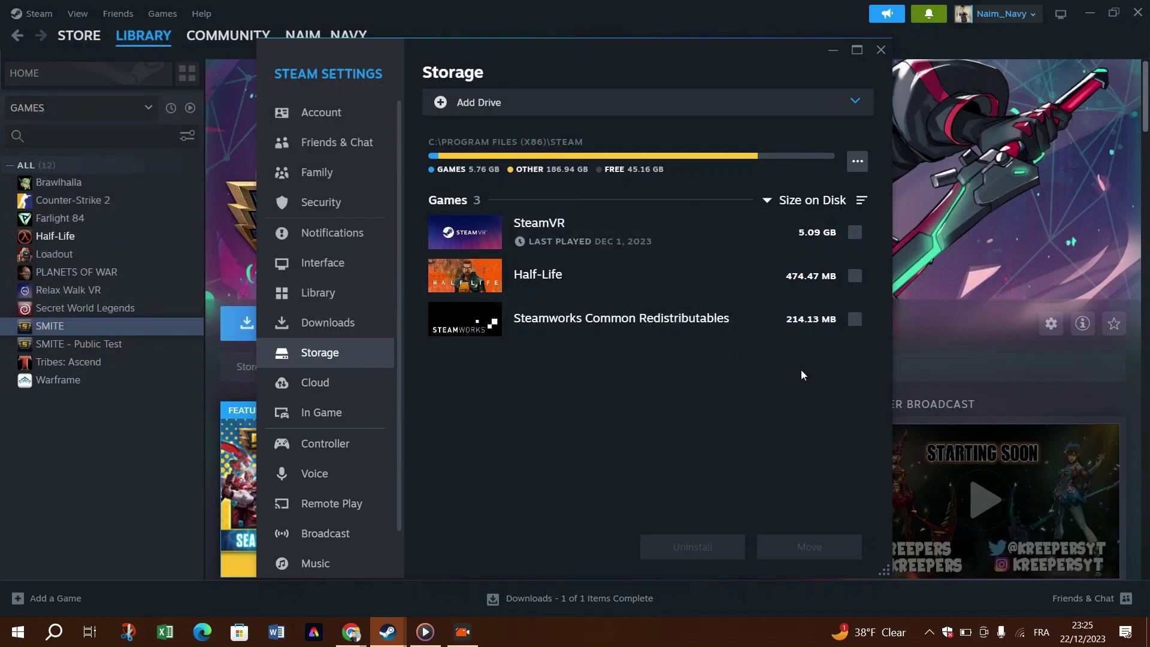
left_click(488, 100)
left_click(503, 141)
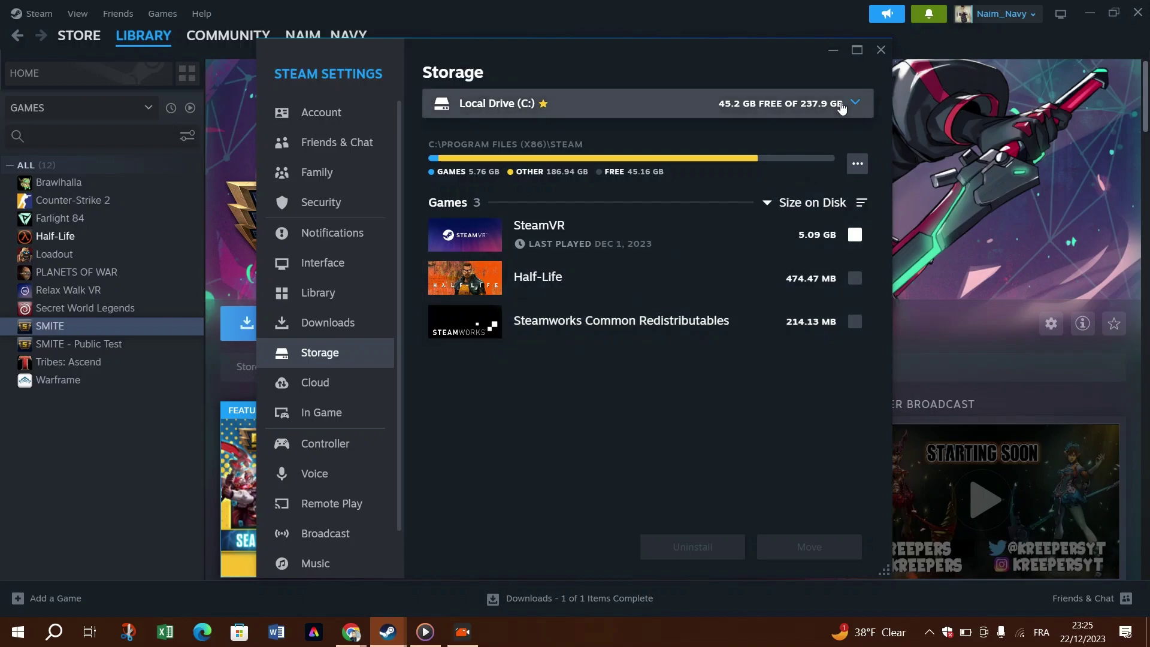
Close the Steam settings and dismiss the open library menu.
left_click(882, 51)
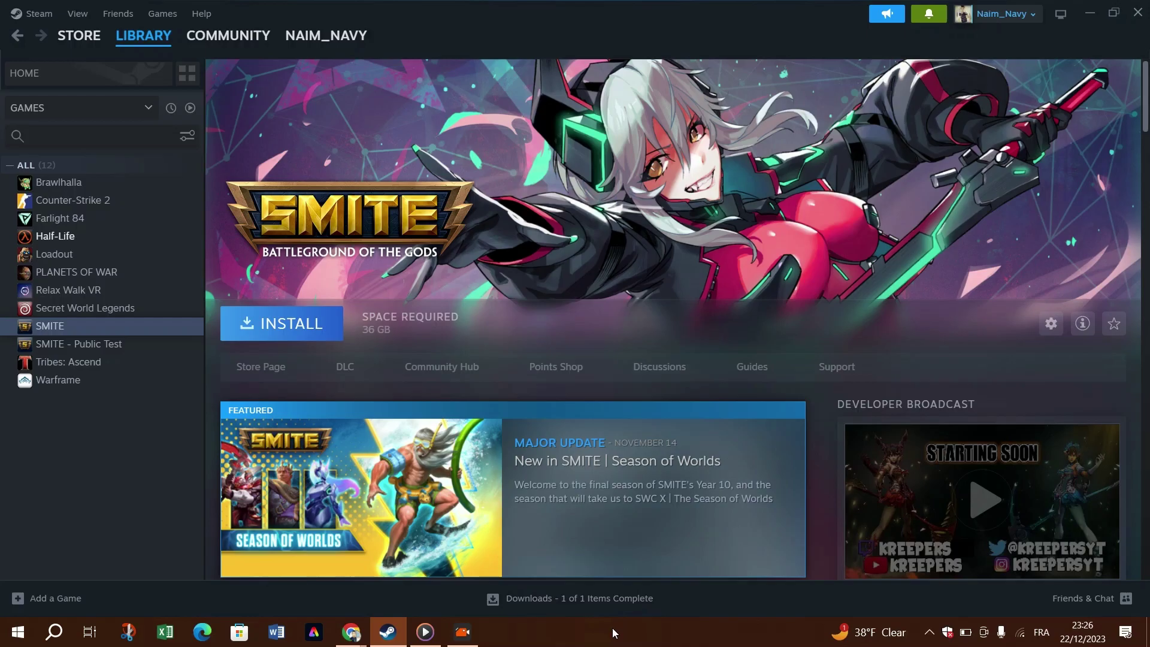
scroll(625, 564, "down", 5)
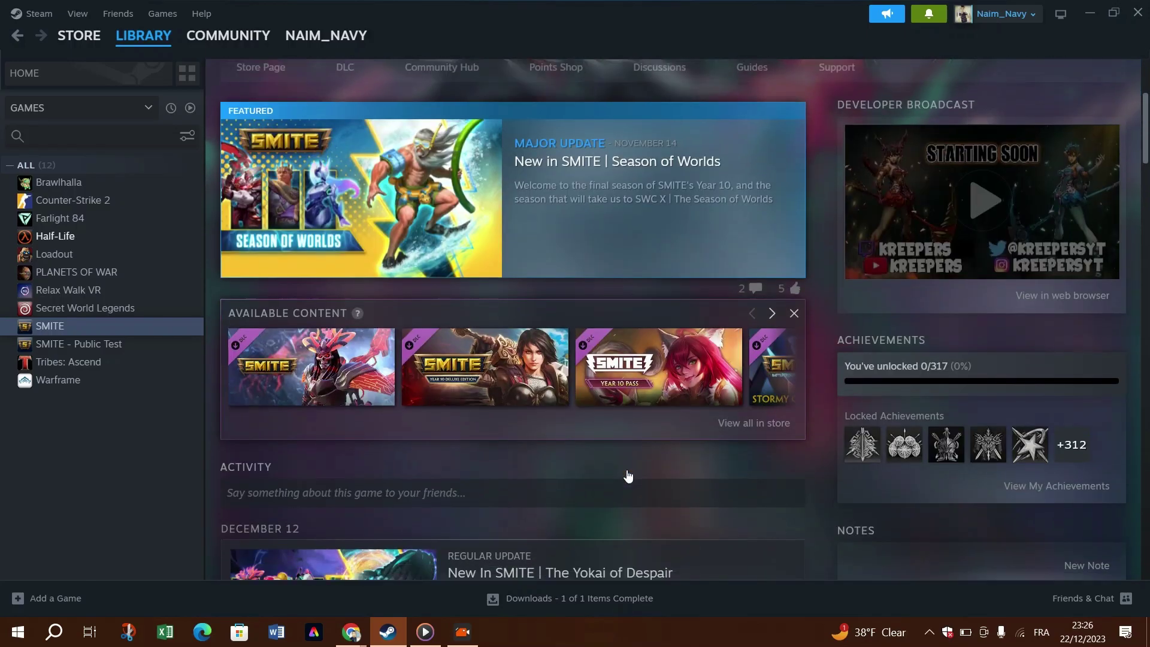
scroll(626, 503, "down", 3)
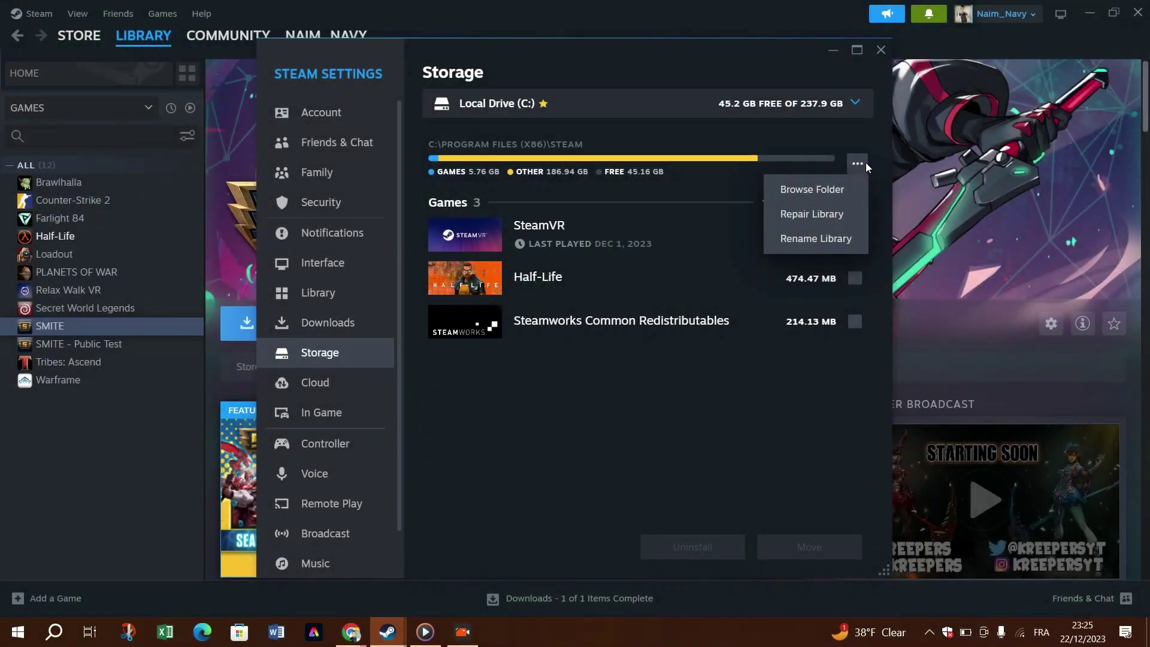
left_click(865, 163)
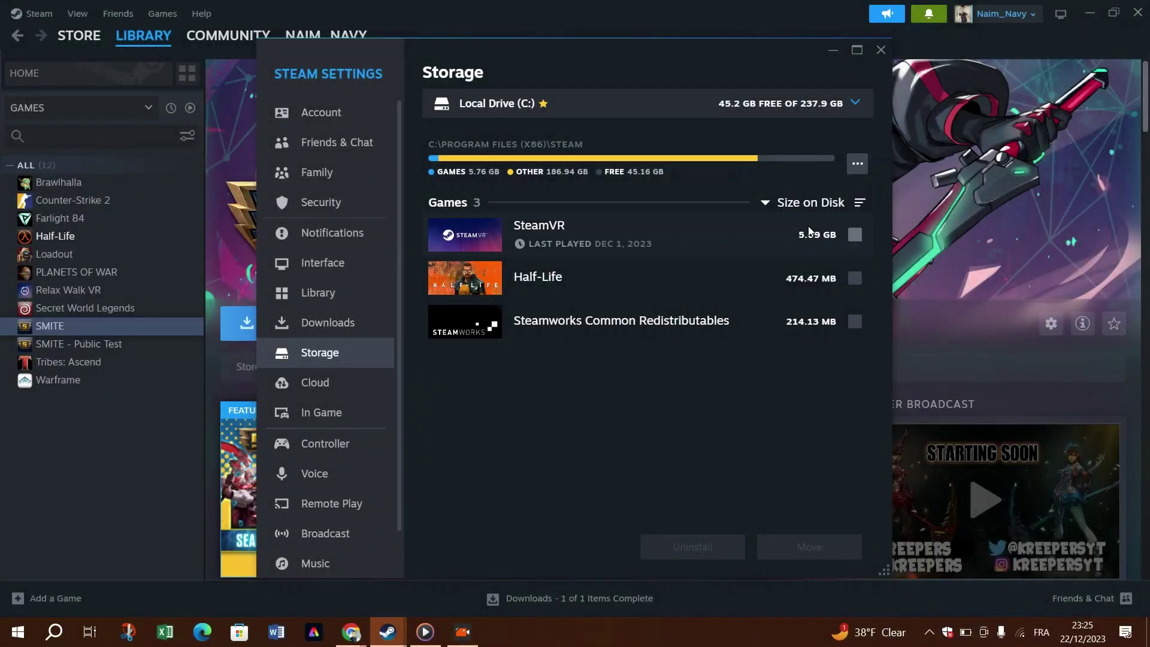
Browse the new library folder picker to SS > The_Sims > Game Files > NoCD, then close it.
left_click(832, 99)
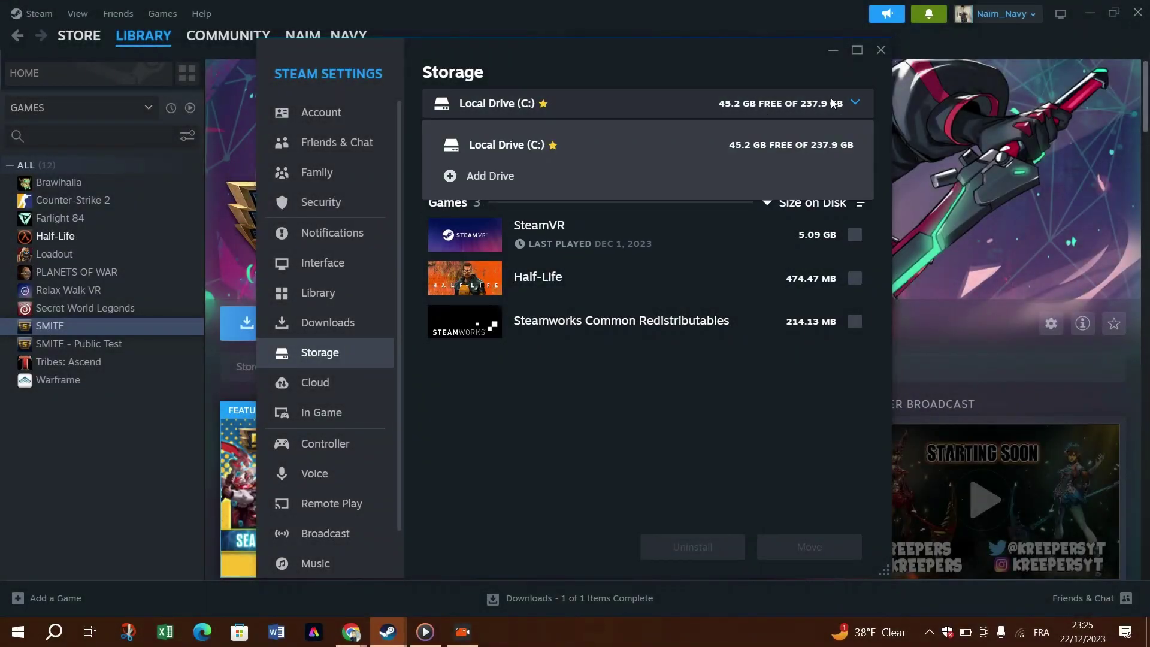
left_click(486, 178)
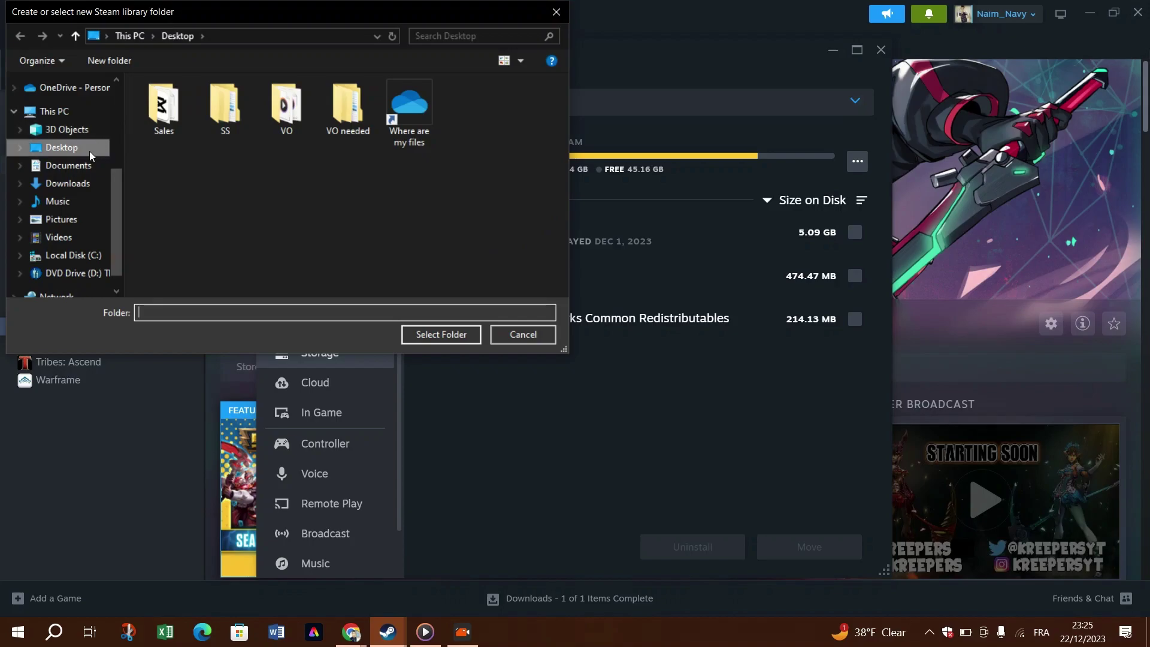
double_click(236, 109)
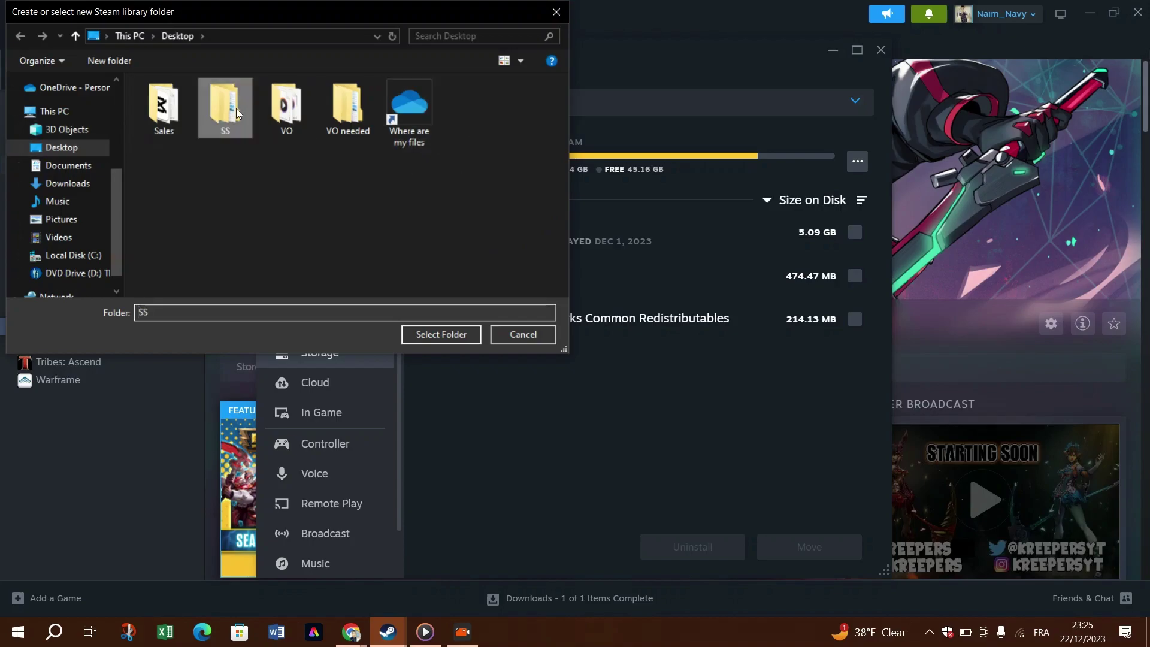
left_click(279, 104)
double_click(279, 104)
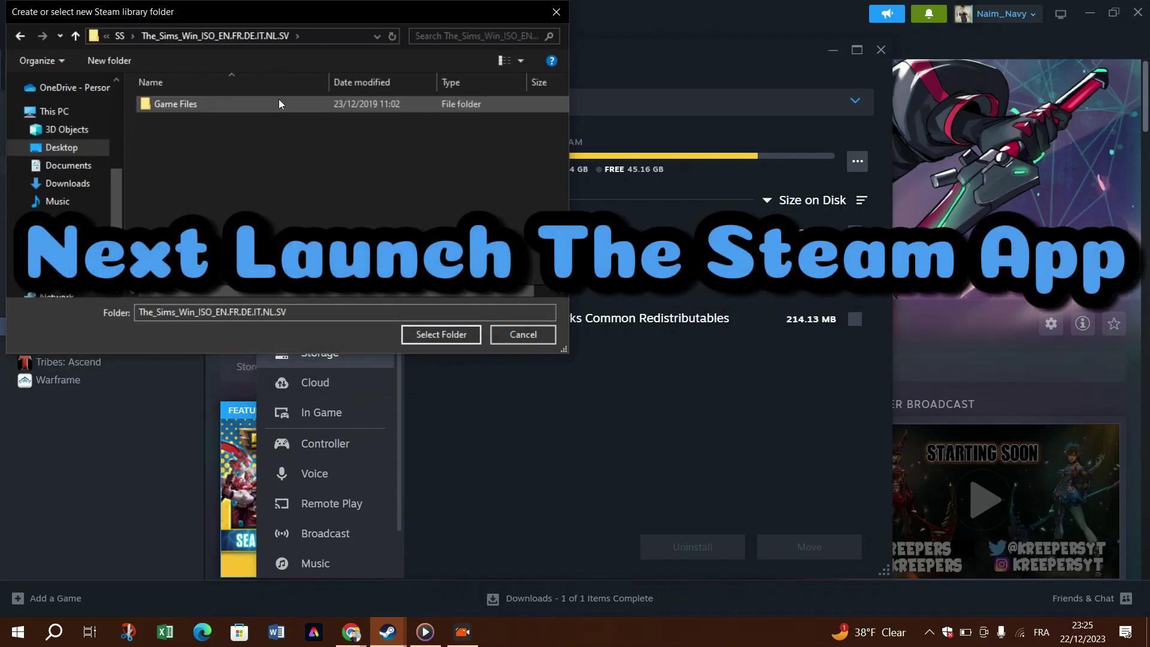
double_click(278, 103)
left_click(279, 104)
double_click(279, 104)
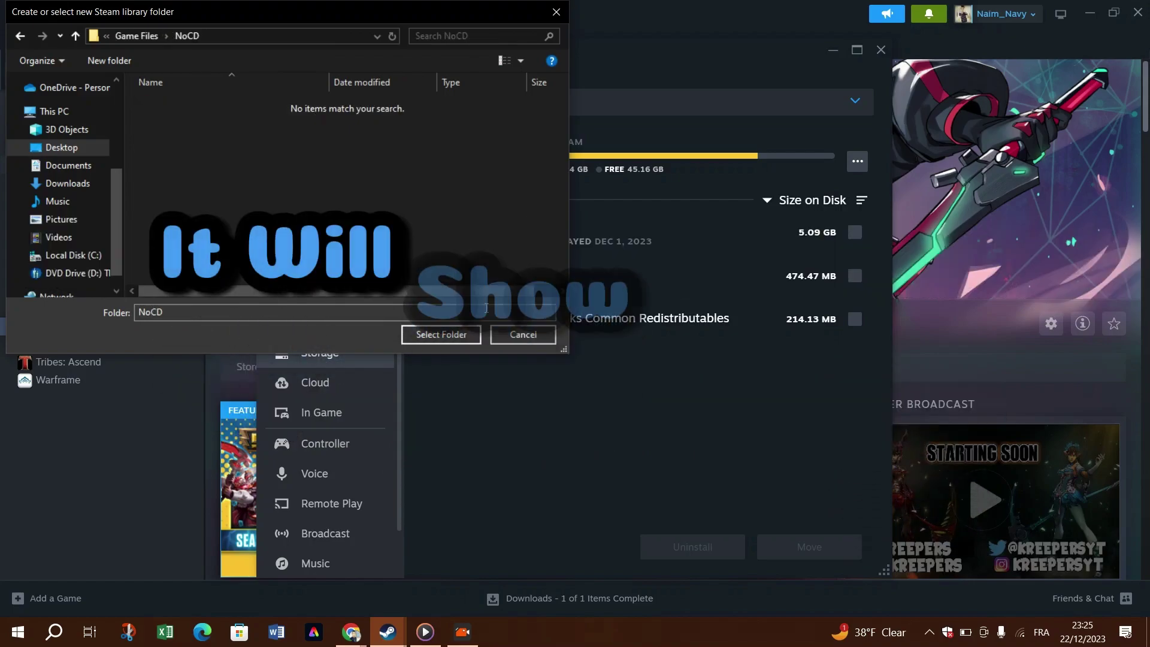
left_click(450, 332)
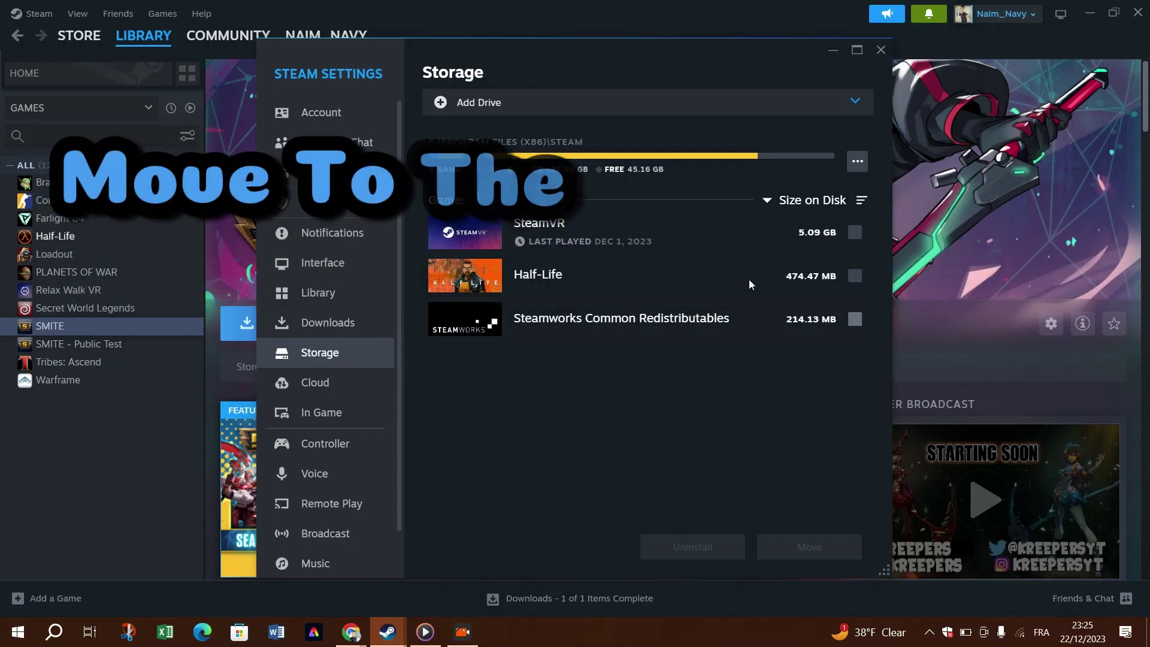
Show Local Drive (C:)'s installed games in Storage and tick SteamVR.
left_click(497, 103)
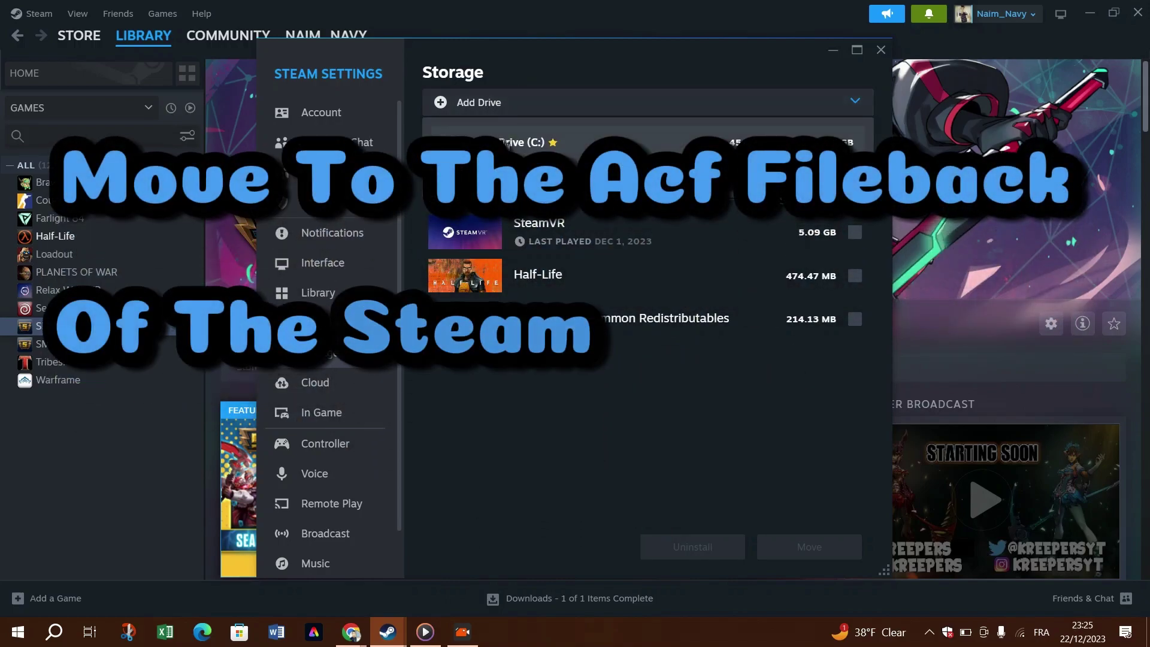
left_click(498, 132)
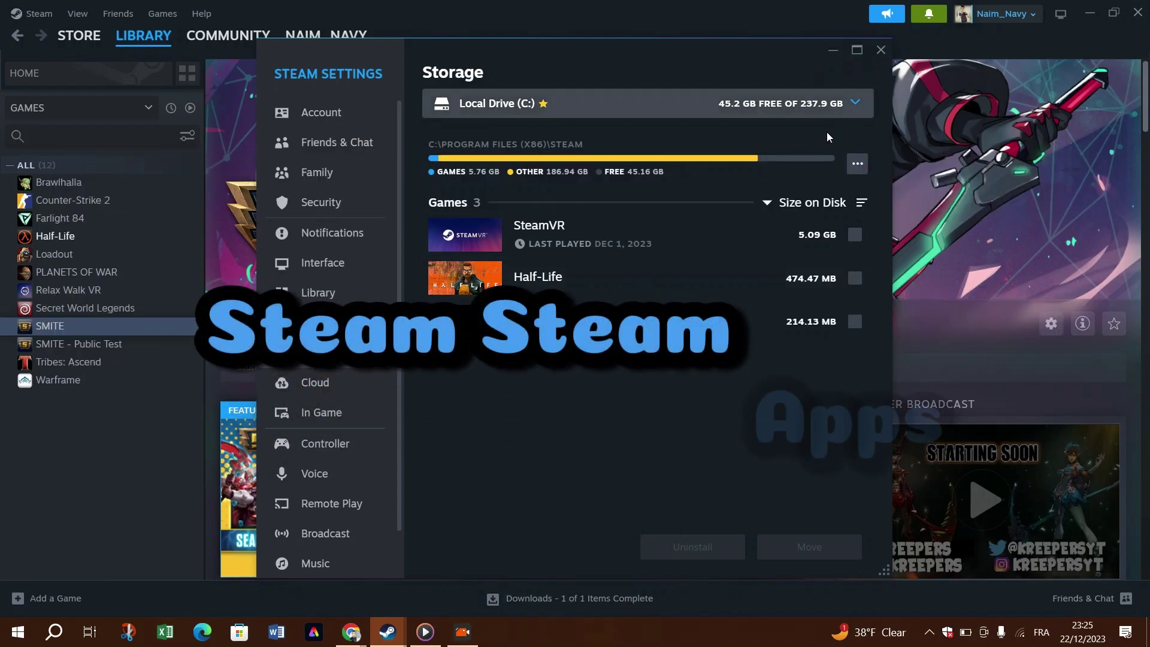
left_click(552, 232)
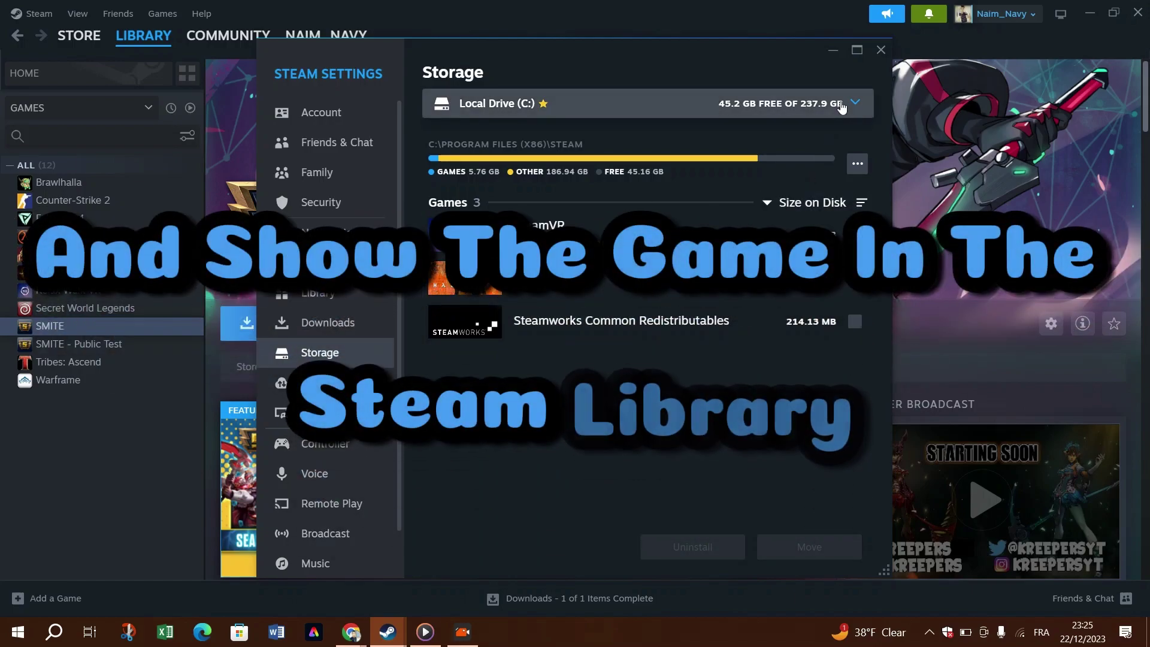
Close the settings, bring up Farlight 84's install prompt, and cancel it.
left_click(884, 51)
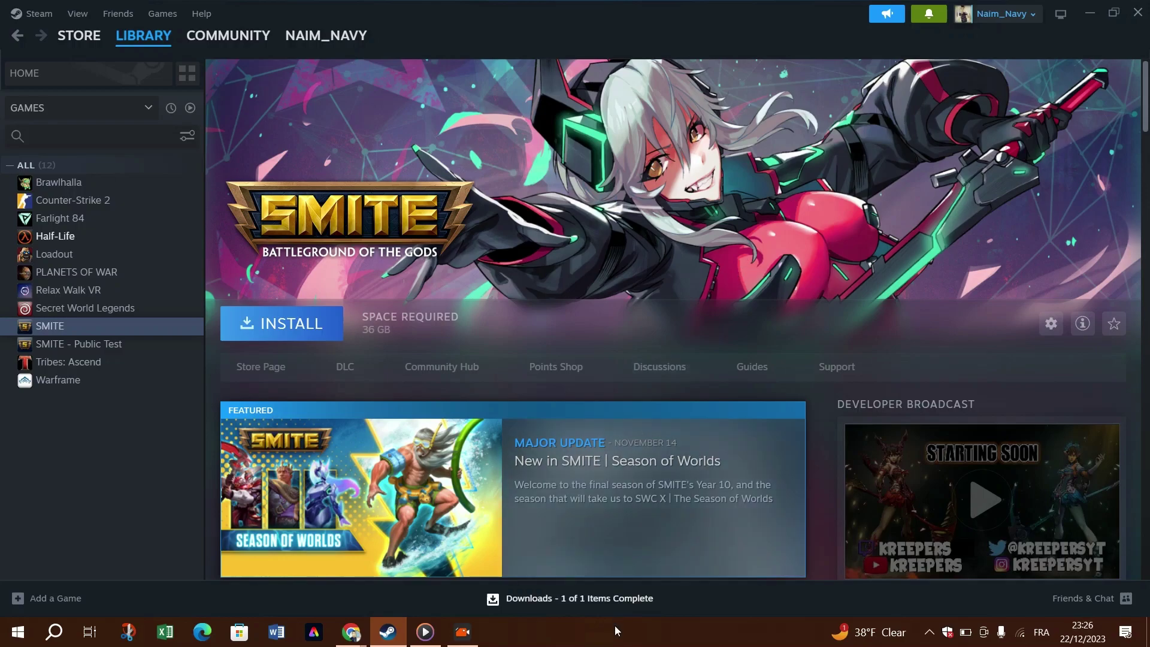
scroll(627, 475, "down", 5)
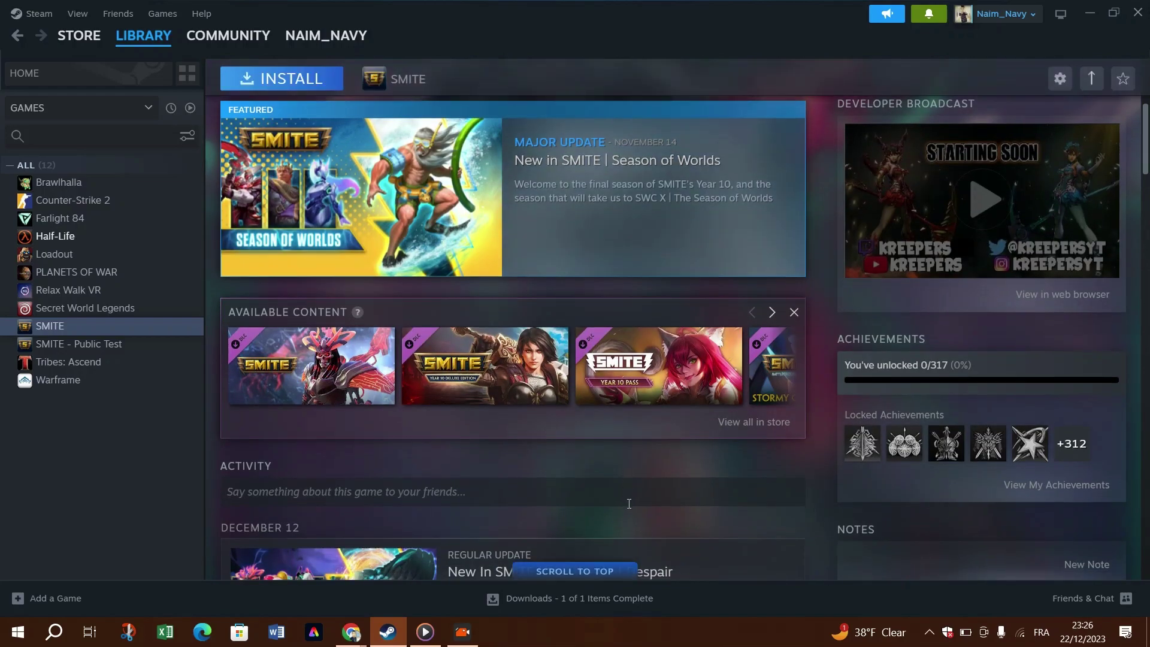
scroll(629, 503, "down", 2)
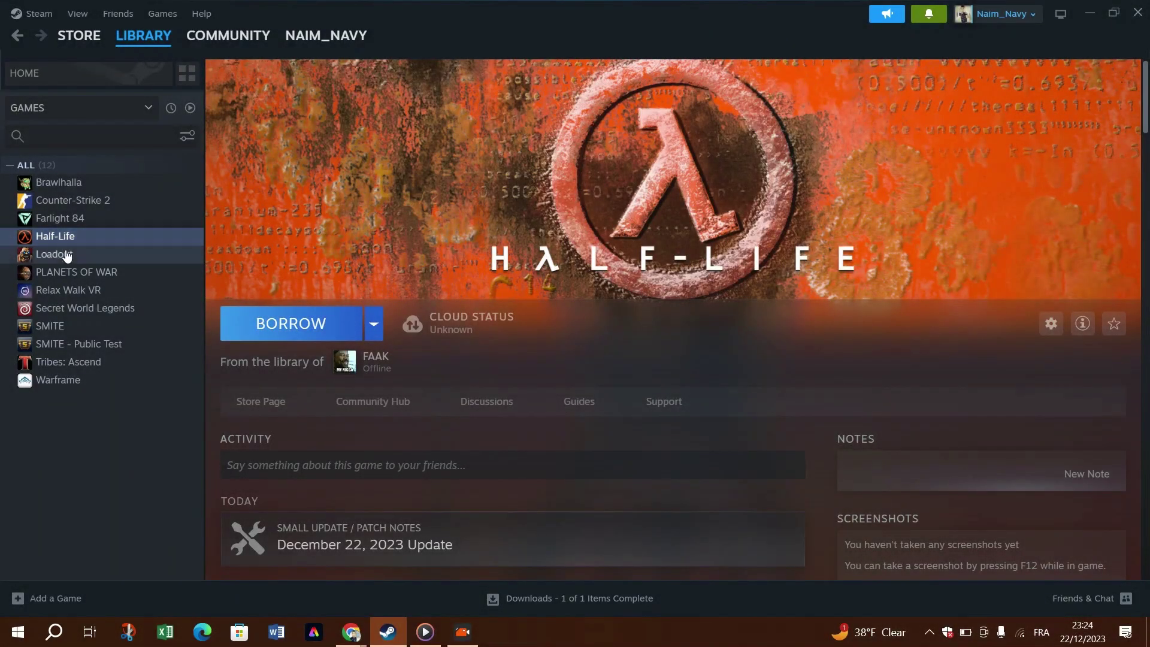
left_click(66, 202)
left_click(66, 221)
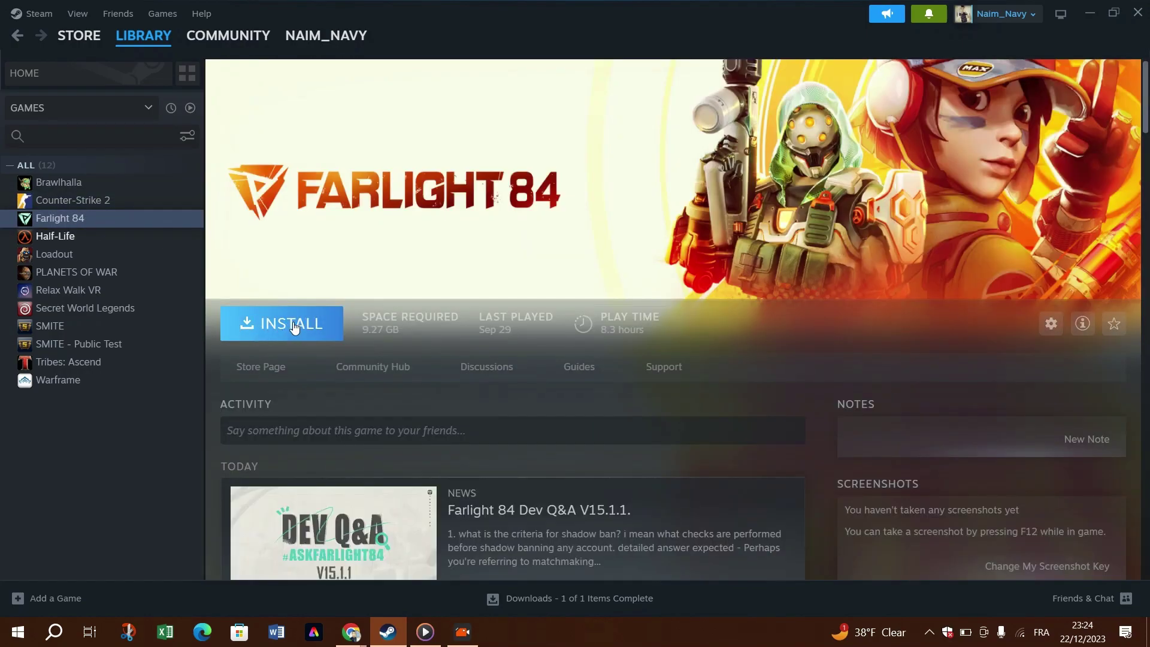
left_click(293, 324)
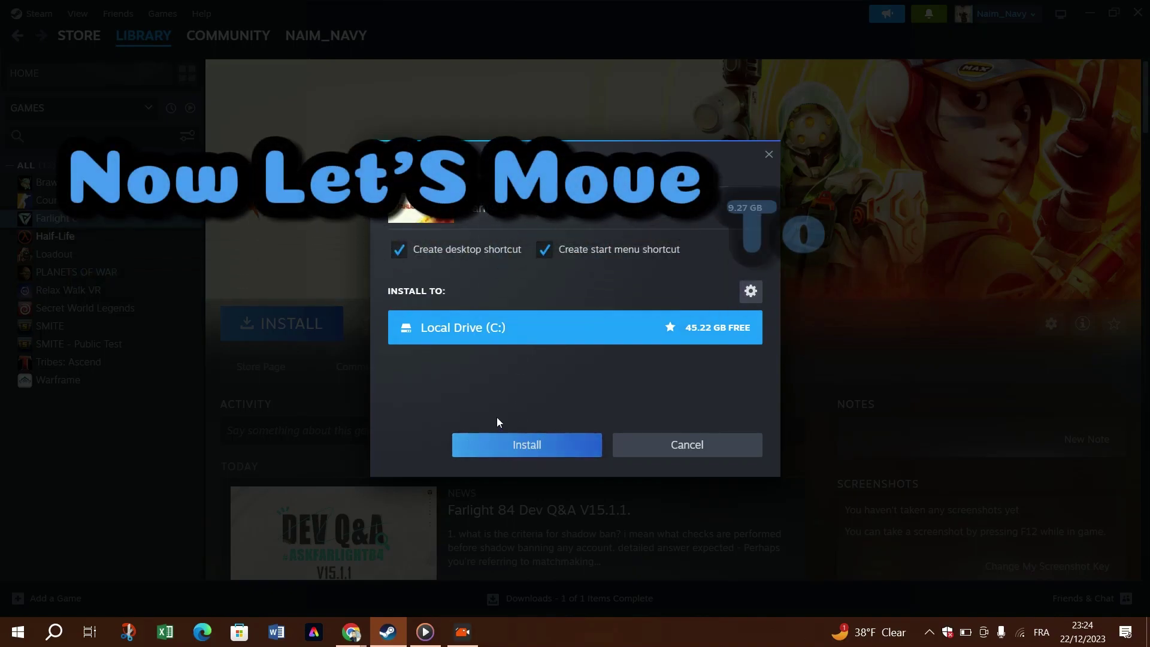
left_click(677, 446)
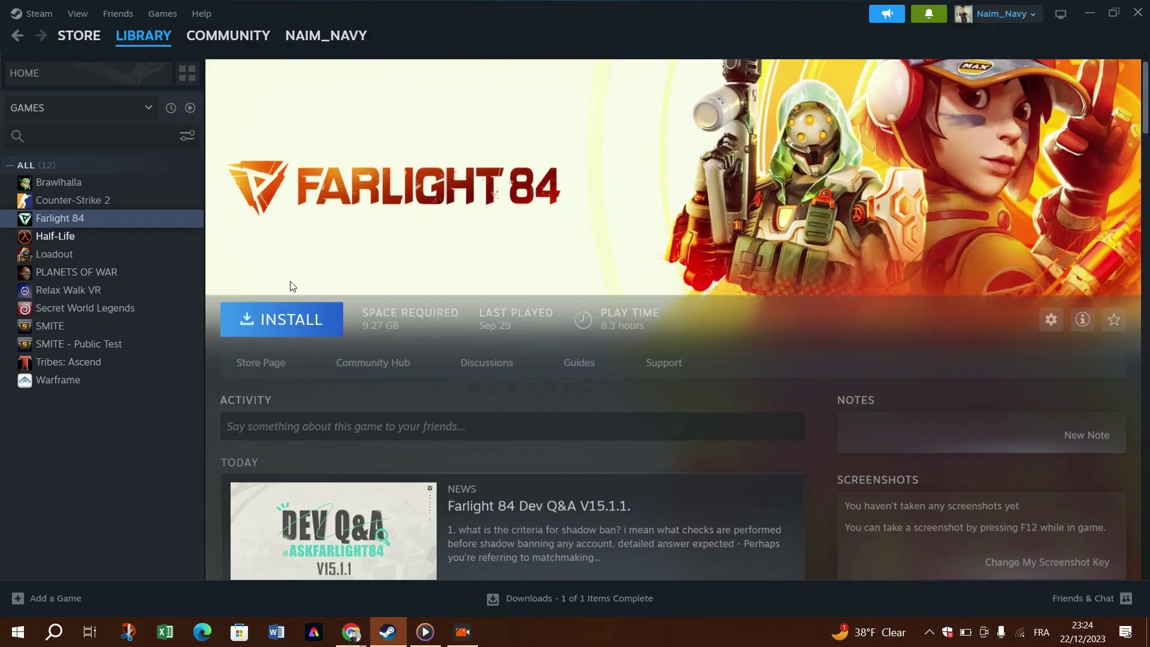
Step through Relax Walk VR and Secret World Legends to SMITE's library page.
scroll(288, 288, "down", 3)
left_click(102, 290)
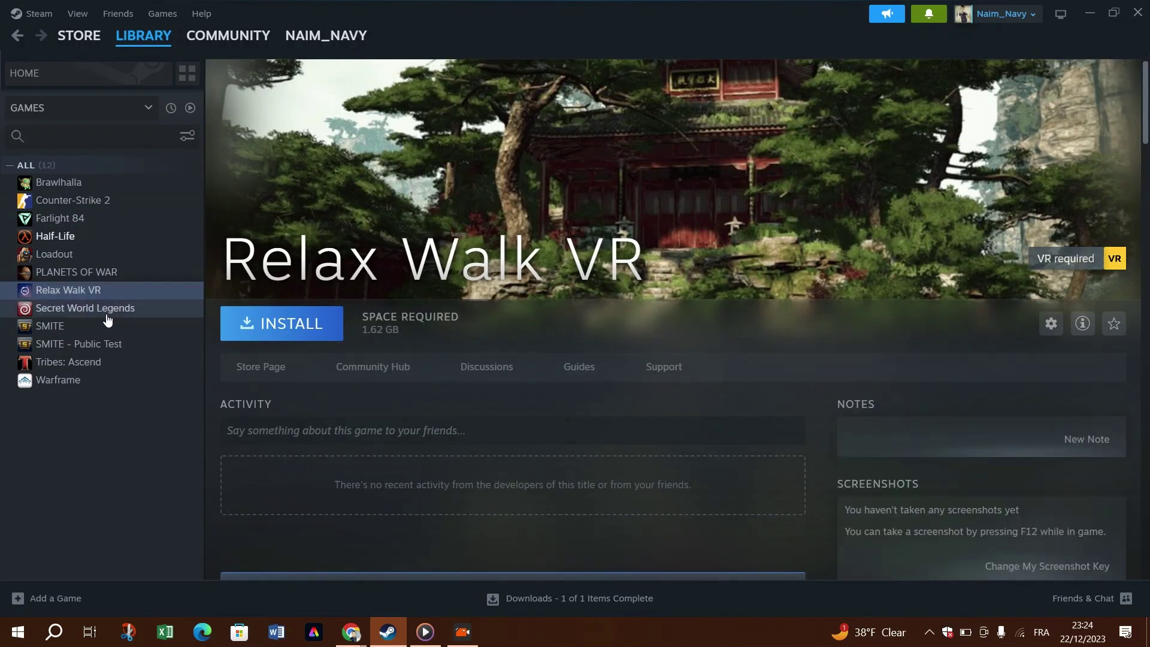
left_click(105, 313)
left_click(94, 329)
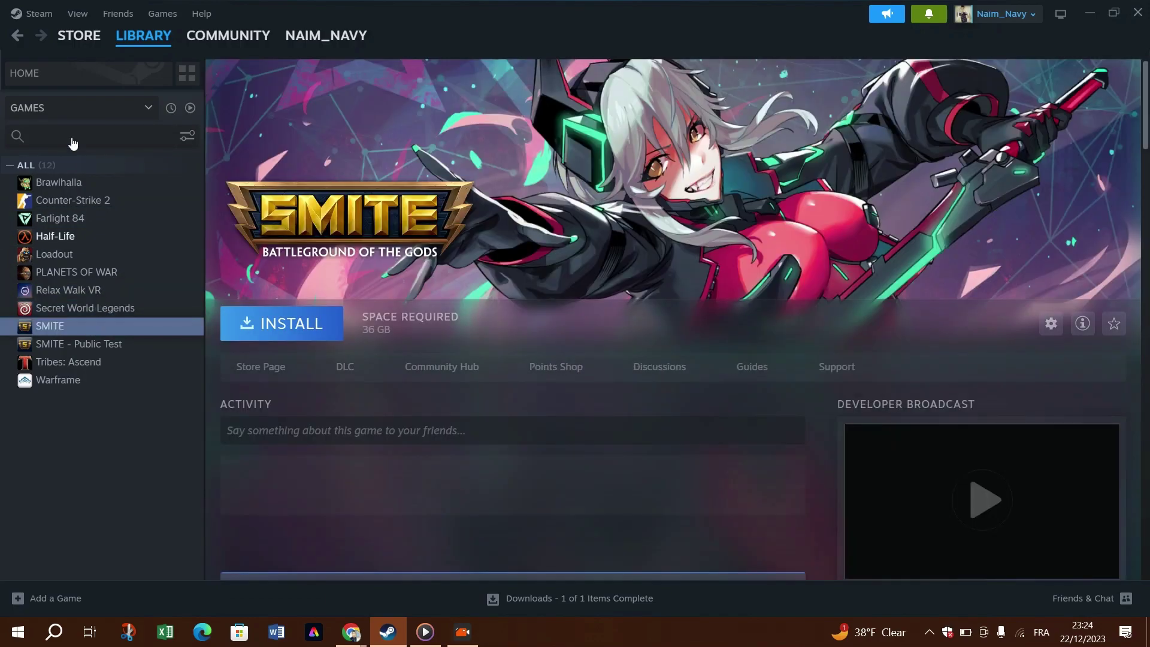
mouse_move(70, 42)
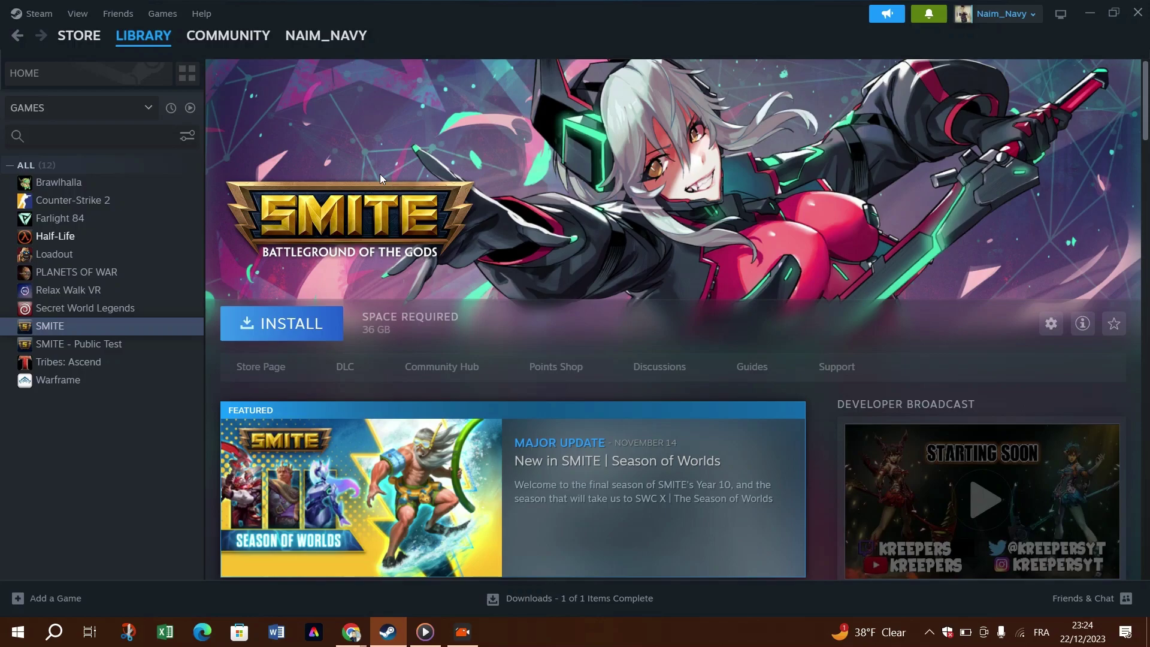
scroll(379, 174, "down", 5)
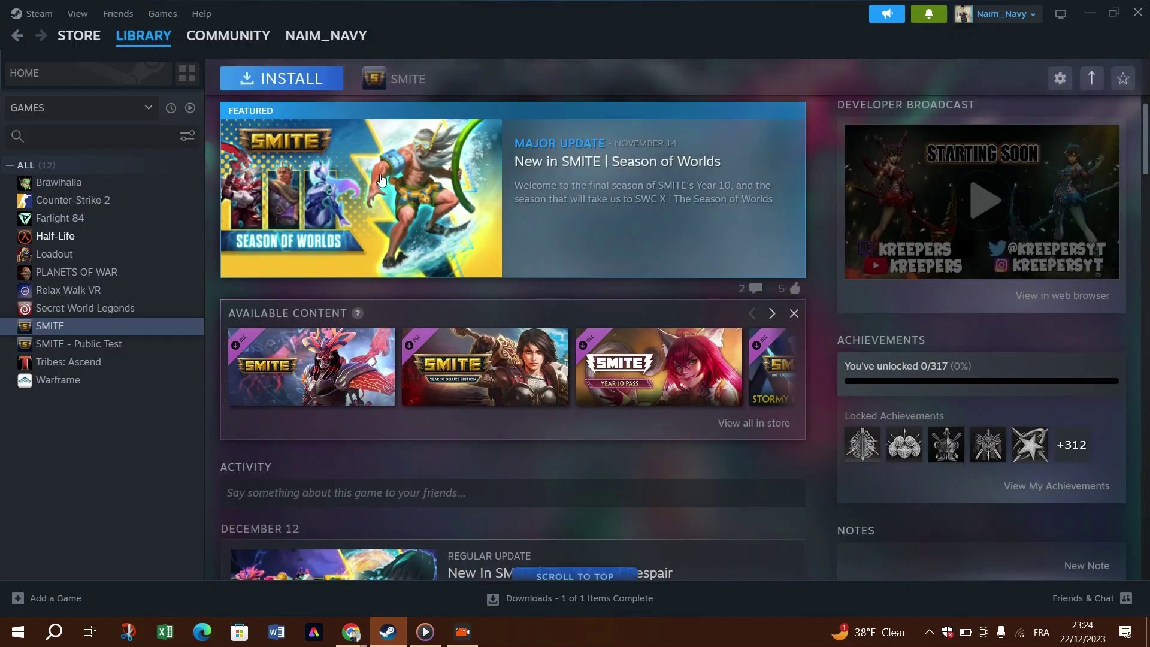
scroll(414, 311, "up", 5)
scroll(415, 311, "up", 1)
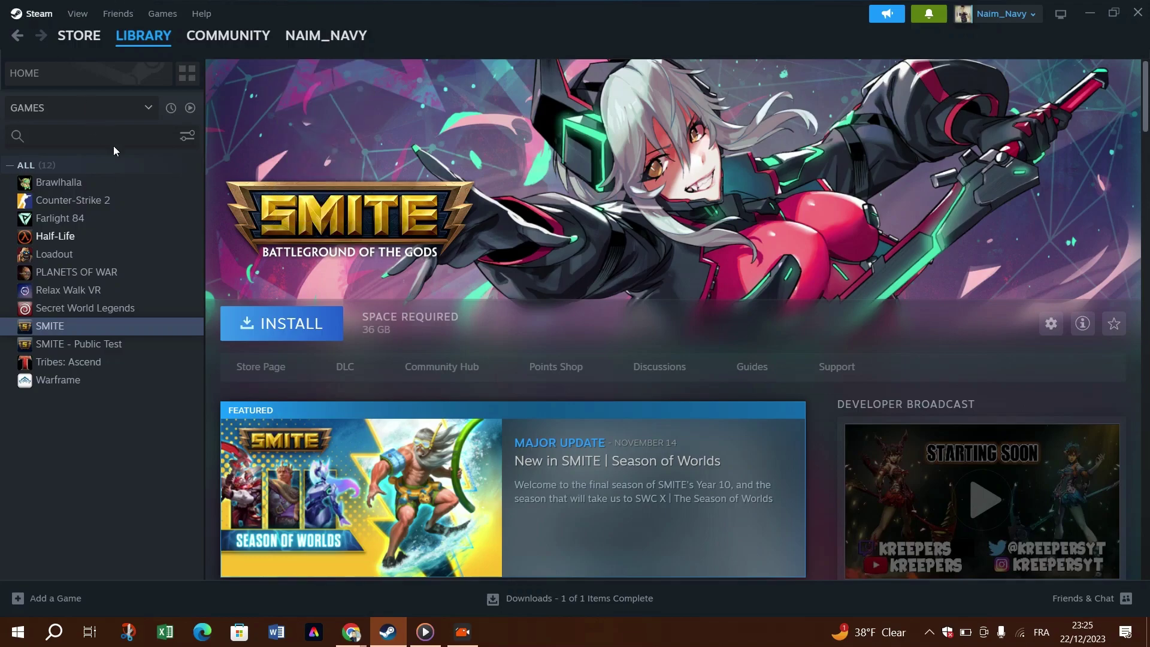
scroll(351, 336, "down", 2)
scroll(312, 250, "up", 2)
Go to Steam > Settings and switch to the Storage section.
left_click(38, 18)
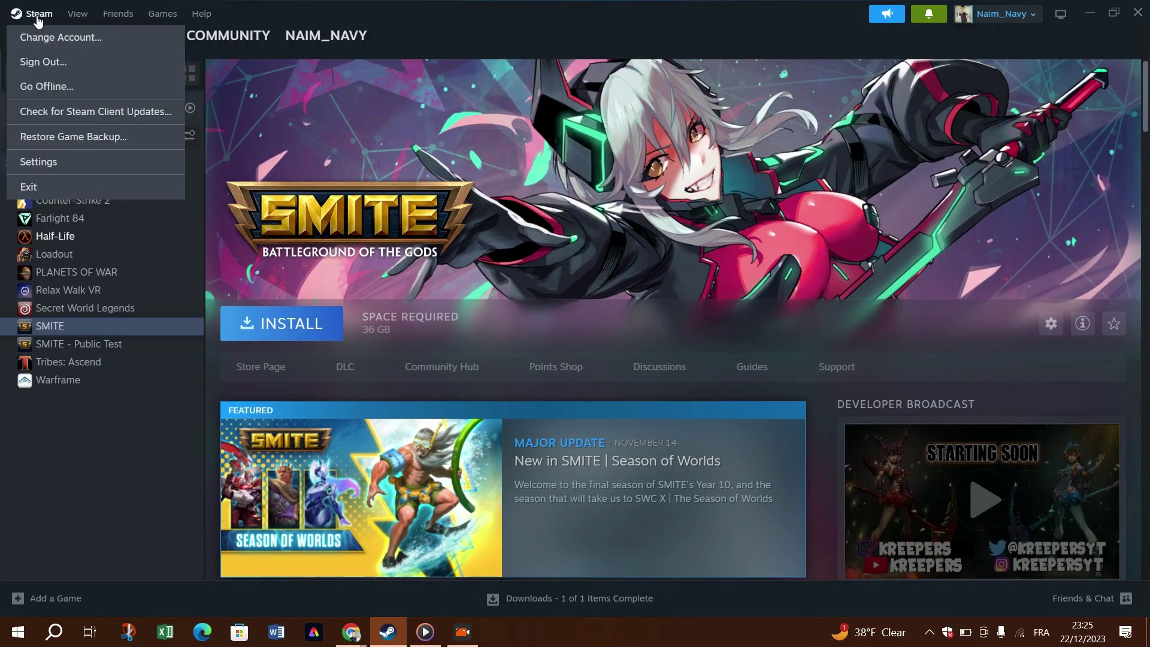
left_click(66, 163)
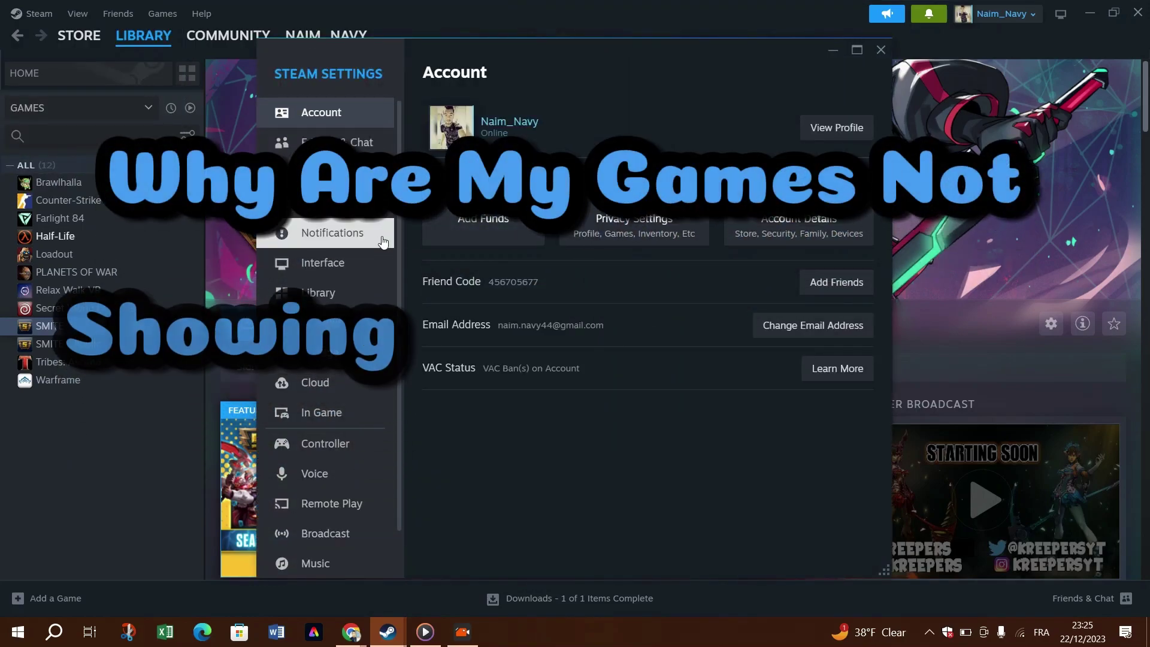
left_click(360, 349)
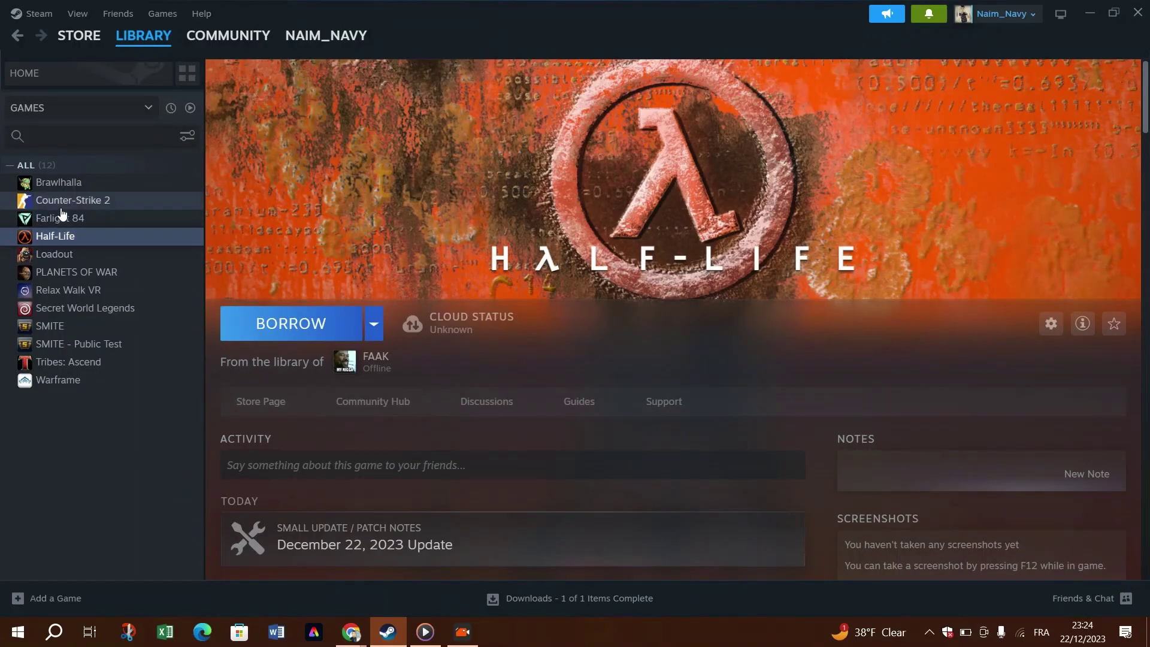
Bring up Farlight 84's install prompt from its library page and cancel it.
left_click(61, 204)
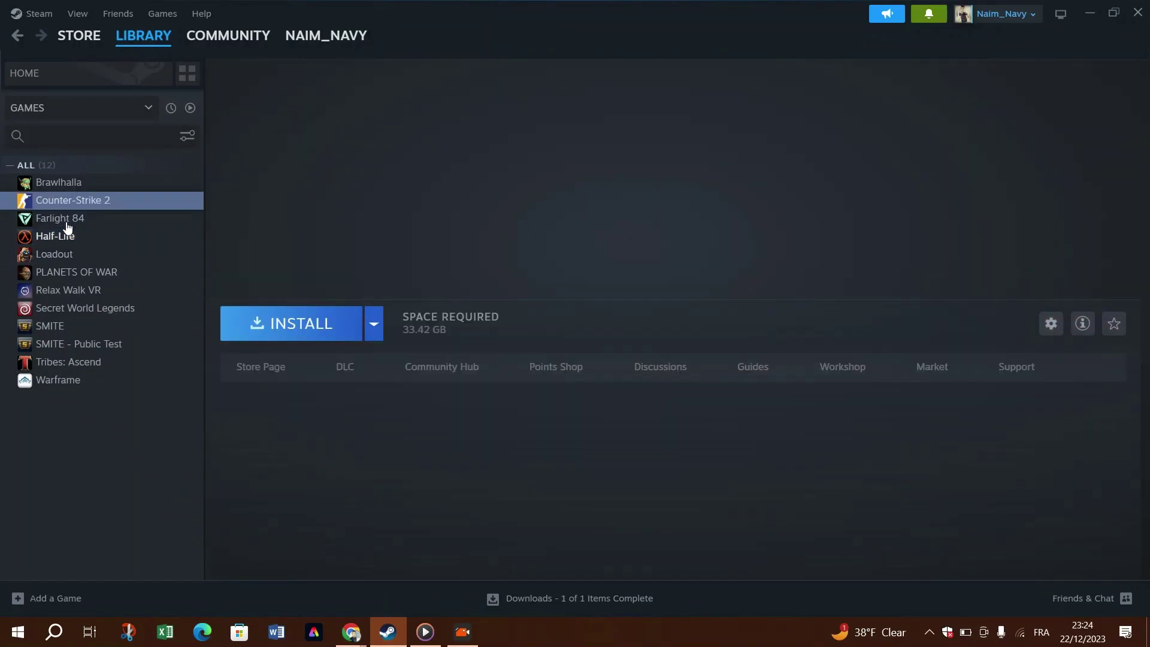
left_click(60, 218)
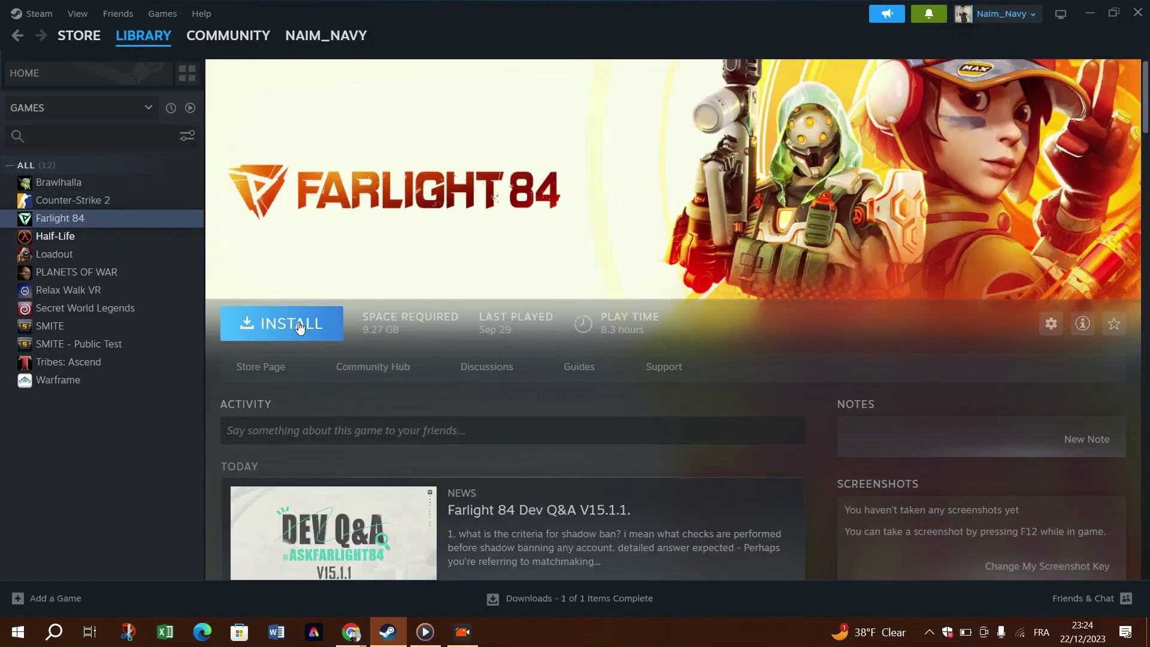
left_click(293, 326)
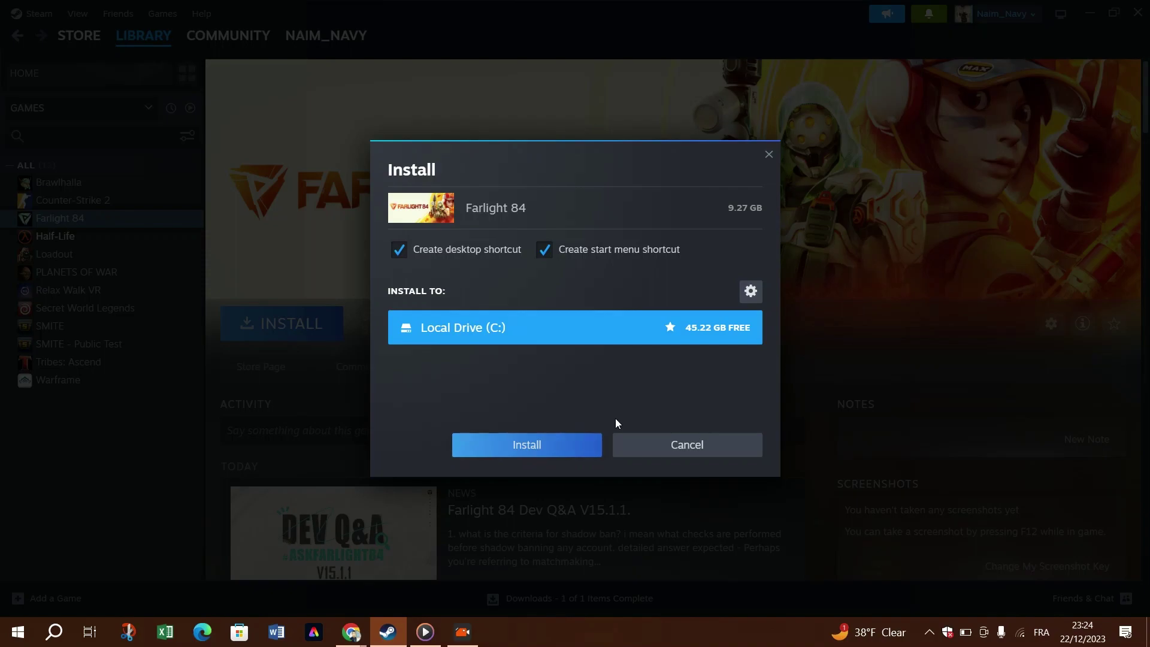
left_click(678, 447)
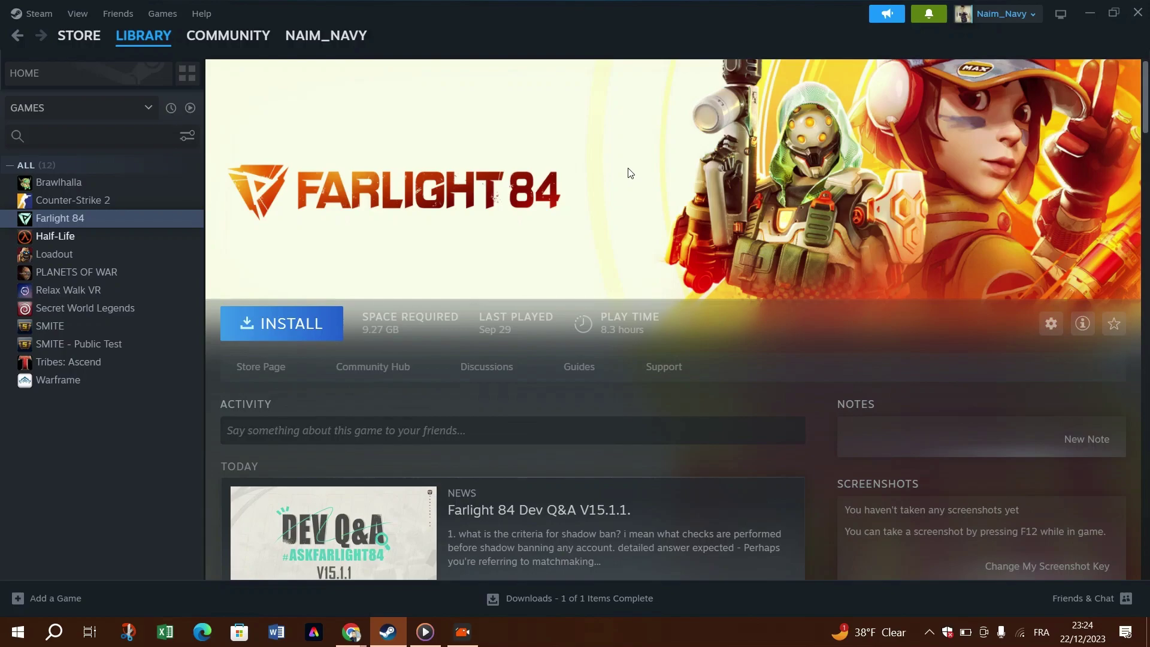
Move through Relax Walk VR and Secret World Legends to SMITE's library page.
scroll(516, 285, "down", 3)
left_click(102, 290)
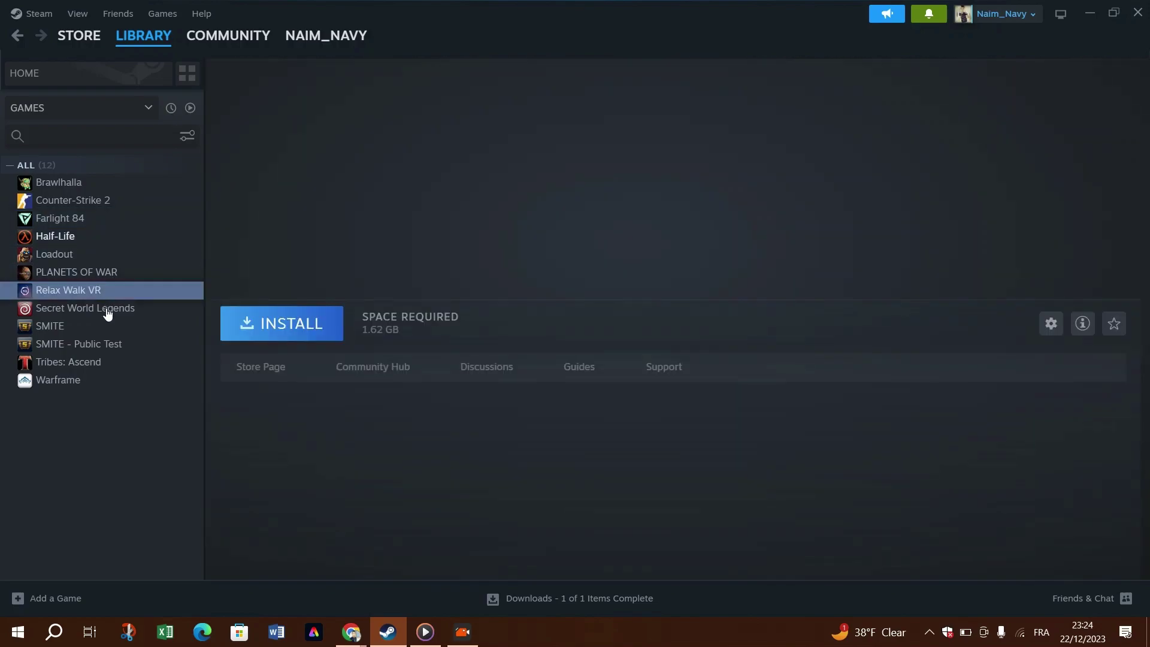
left_click(107, 315)
left_click(95, 328)
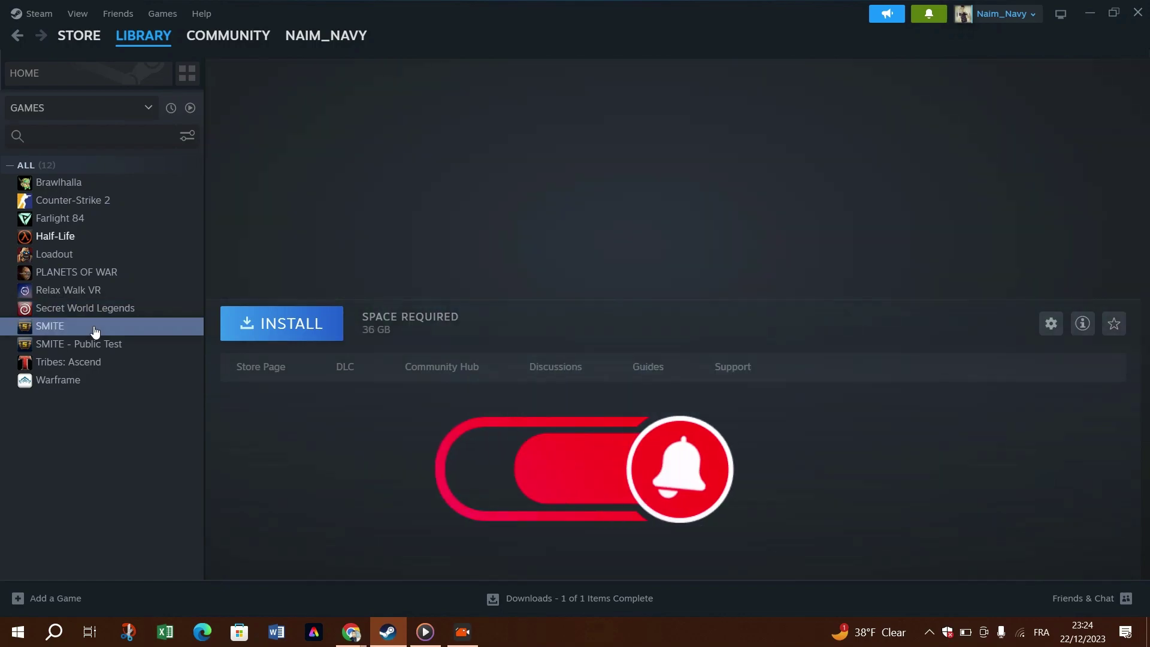